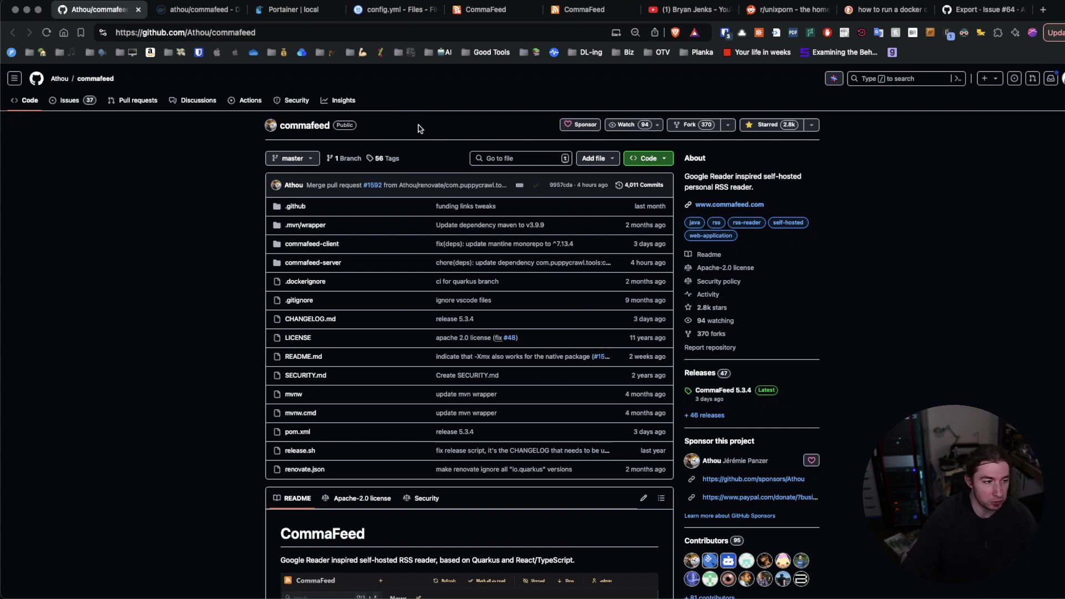
Scroll through the CommaFeed README's features down to the Docker deployment notes and back up.
scroll(426, 163, "down", 2)
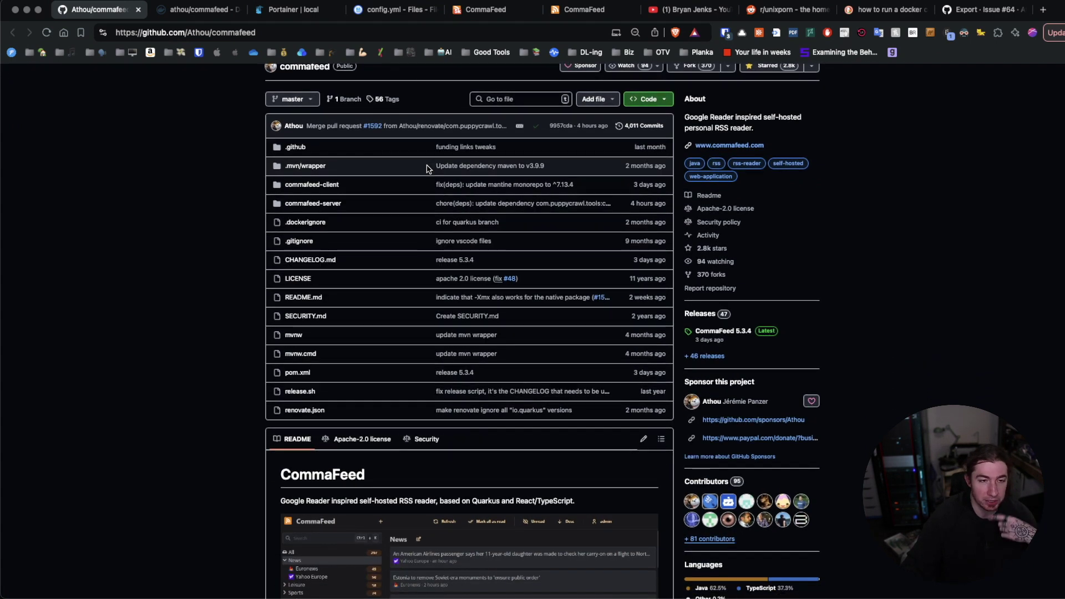
scroll(439, 169, "down", 7)
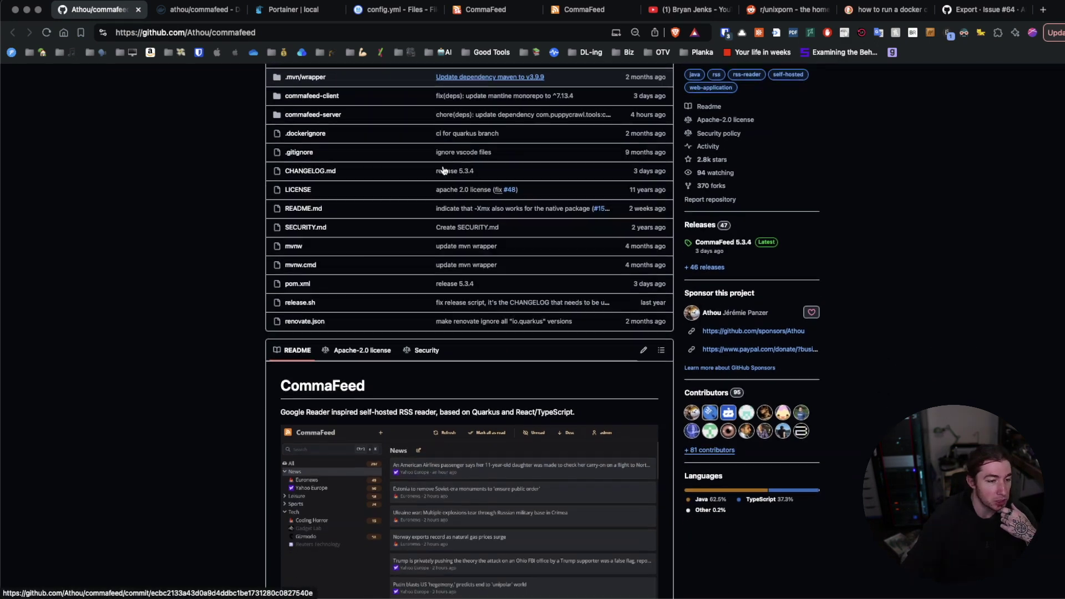
scroll(444, 169, "down", 12)
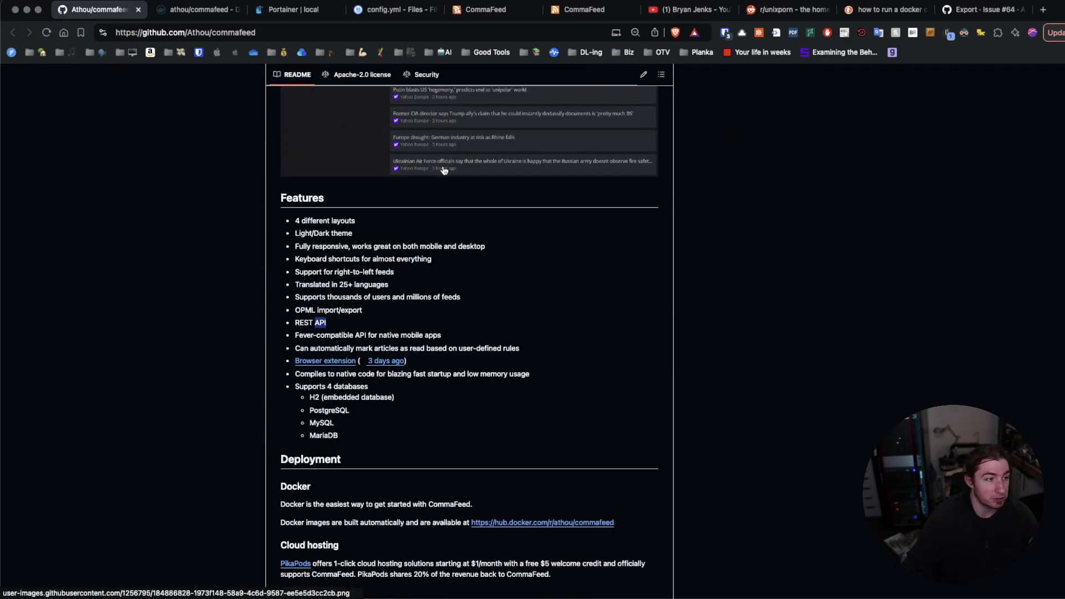
scroll(443, 170, "down", 9)
scroll(444, 170, "down", 20)
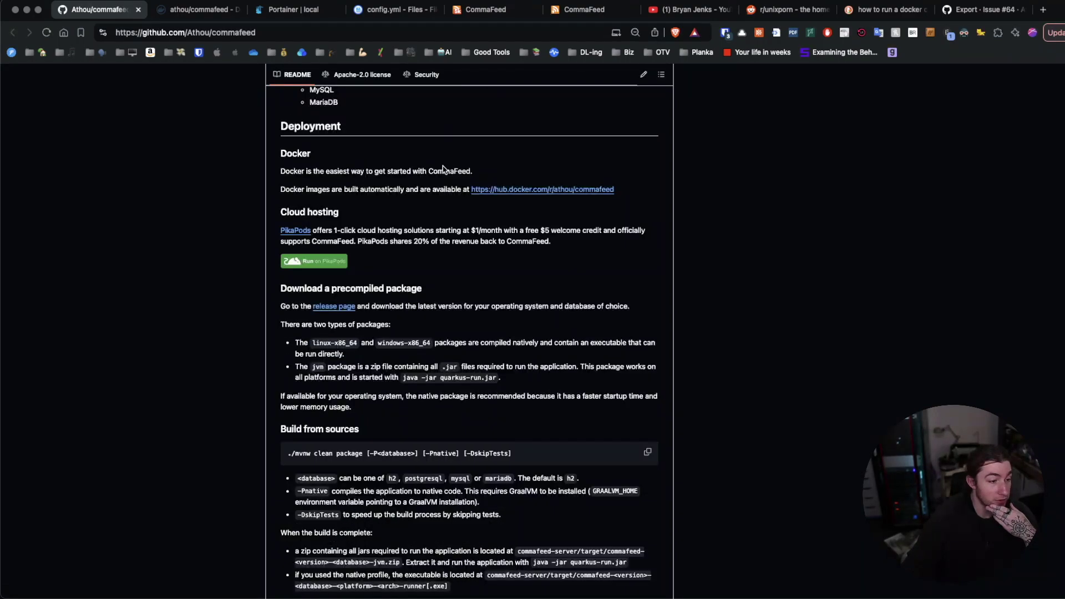
scroll(444, 169, "down", 14)
scroll(444, 169, "up", 20)
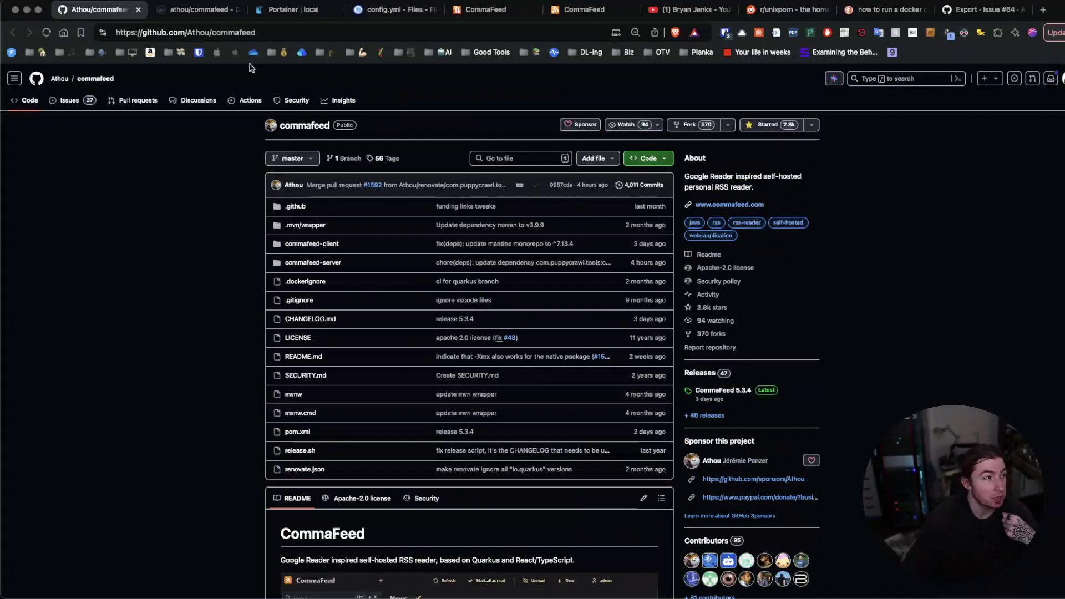
Show the athou/commafeed Docker Hub page at 150% zoom, then glance at Docker Desktop's containers.
left_click(211, 12)
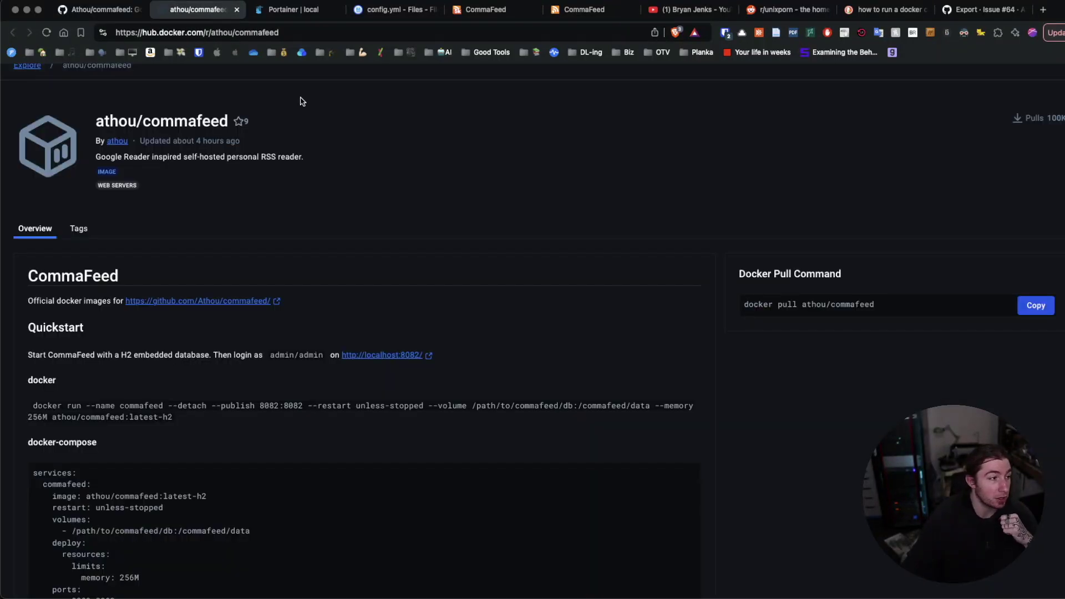
scroll(299, 105, "down", 4)
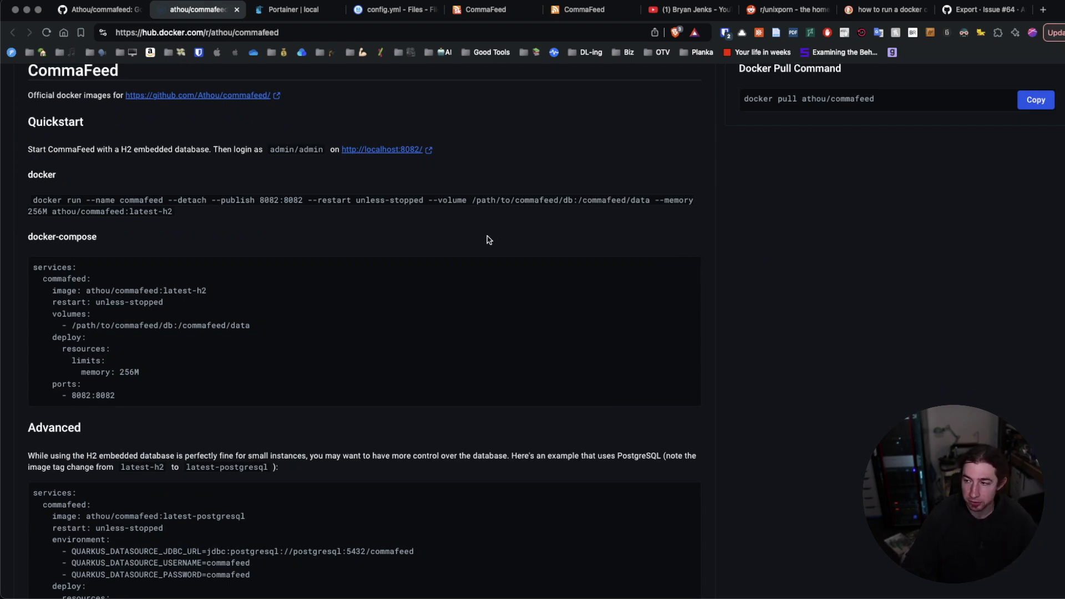
key("super+equal")
key("super+equal")
key("super+equal")
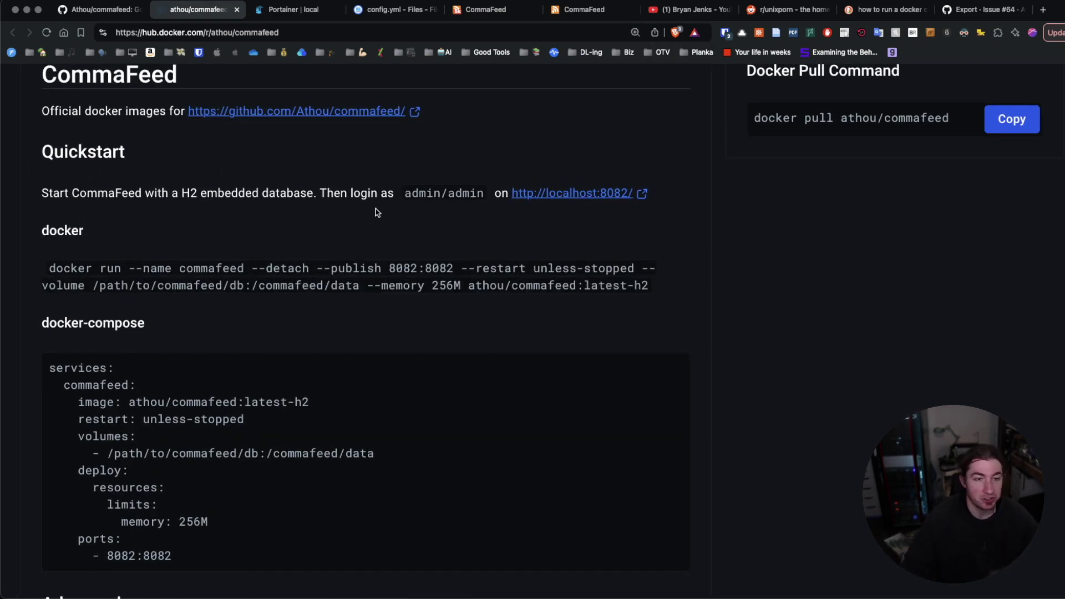
key("super+Tab")
key("super+Tab")
key("super+Tab")
key("super+Tab")
key("super+Tab")
key("super+Tab")
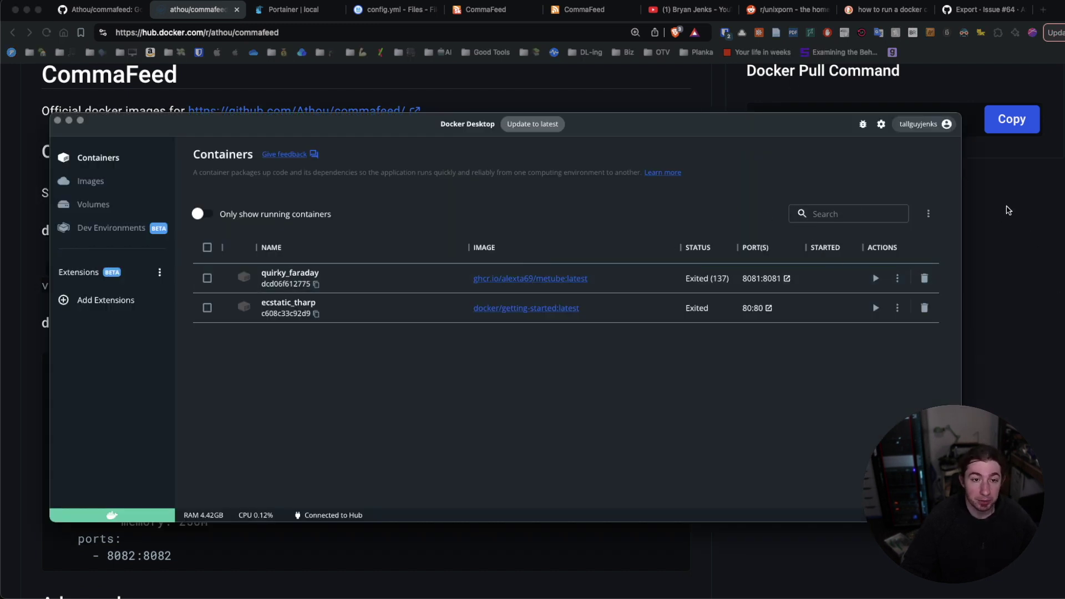
Copy the Quickstart docker run command for latest-h2 on port 8082 and run it in the drop-down terminal.
left_click(1009, 210)
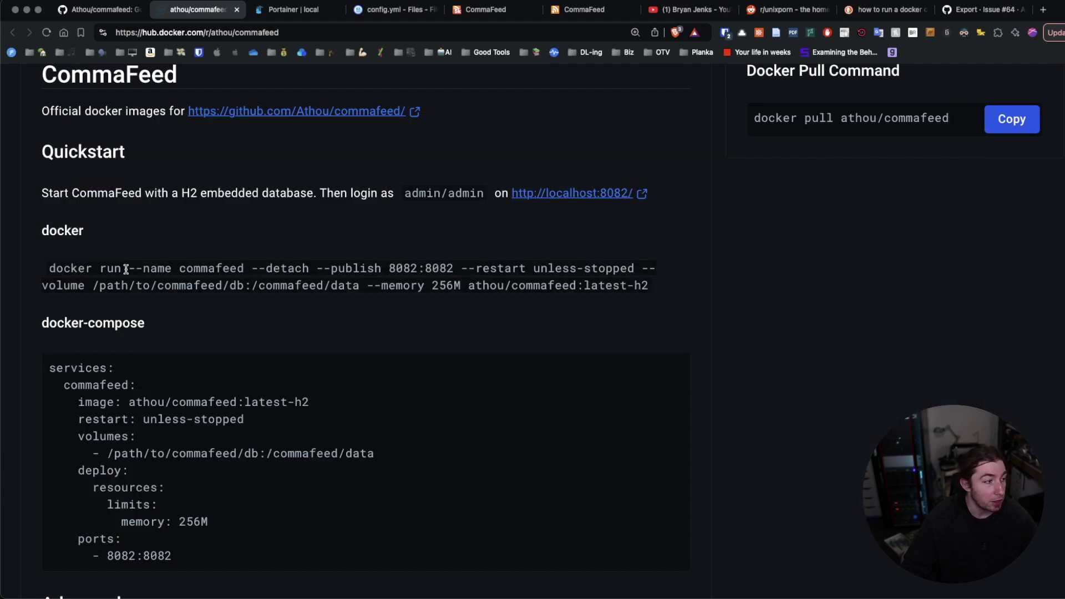
left_click_drag(46, 269, 634, 289)
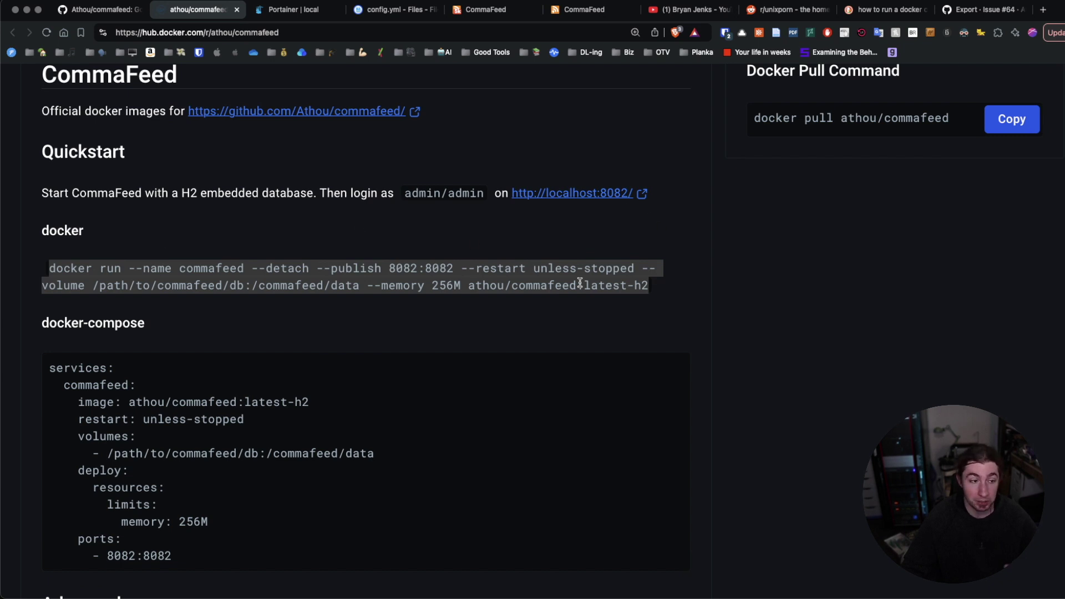
key("alt+space")
type("docker run --name commafeed --detach --publish 8082:8082 --restart unless-stopped --volume /path/to/commafeed/db:/commafeed")
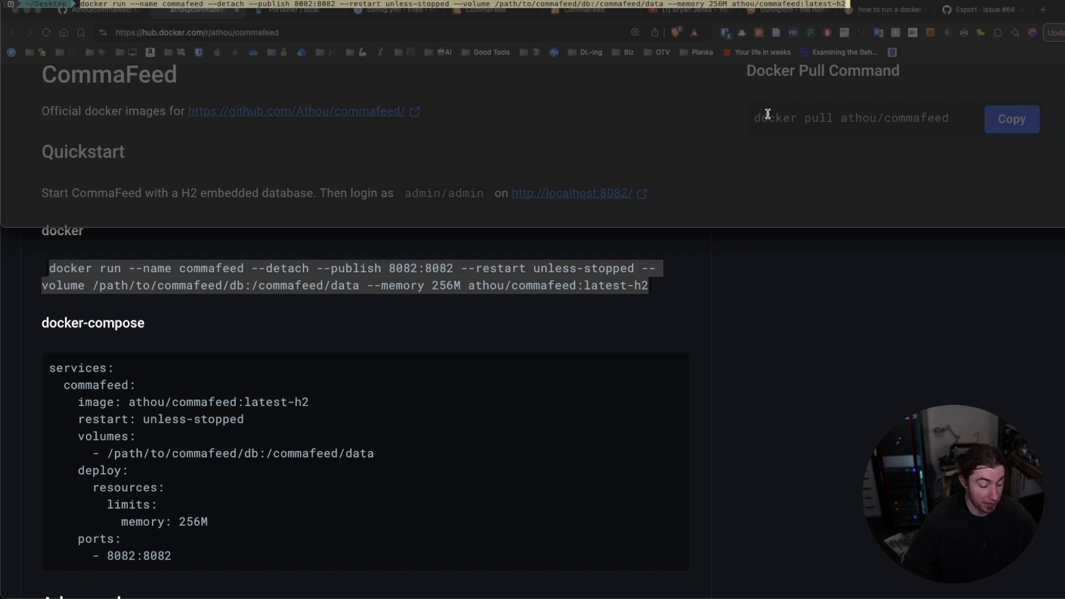
key("Return")
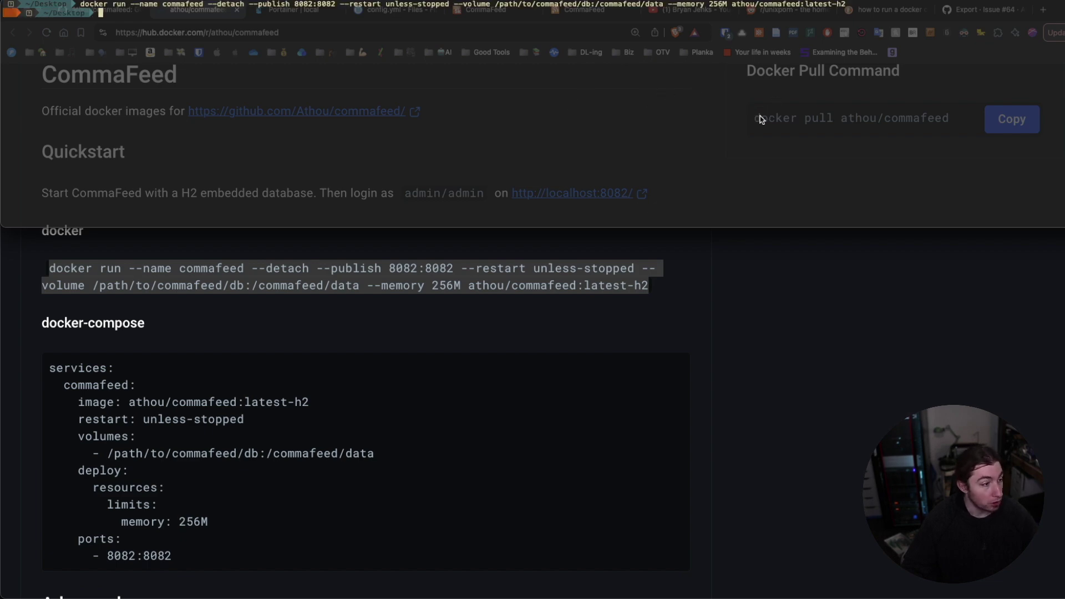
key("alt+space")
scroll(328, 228, "down", 6)
scroll(327, 228, "up", 2)
scroll(327, 229, "up", 4)
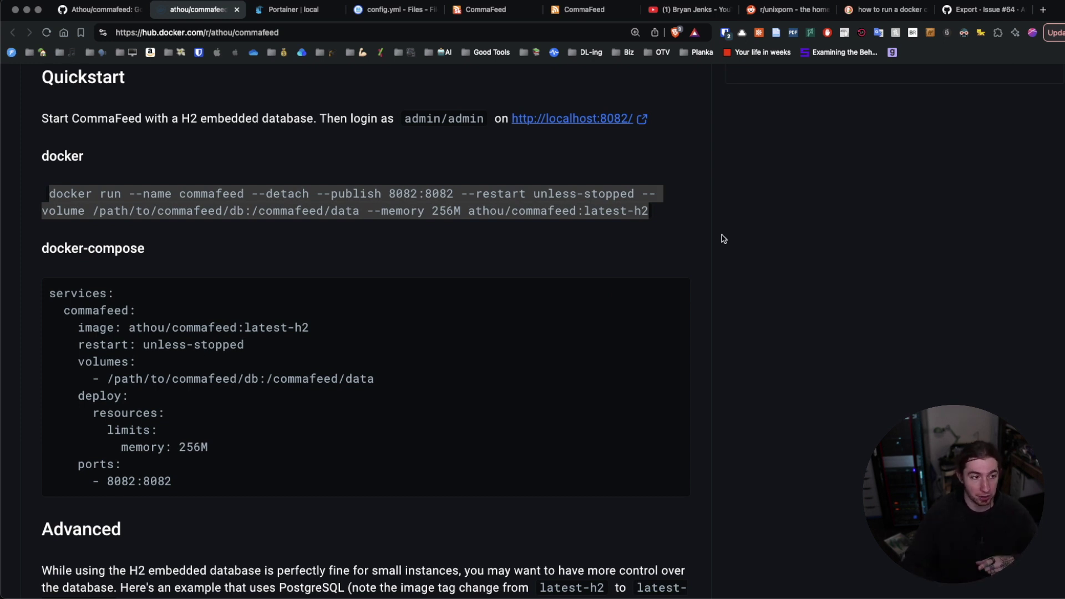
Check the commafeed stack in Portainer, then select the whole H2 docker-compose example on Docker Hub.
left_click(286, 12)
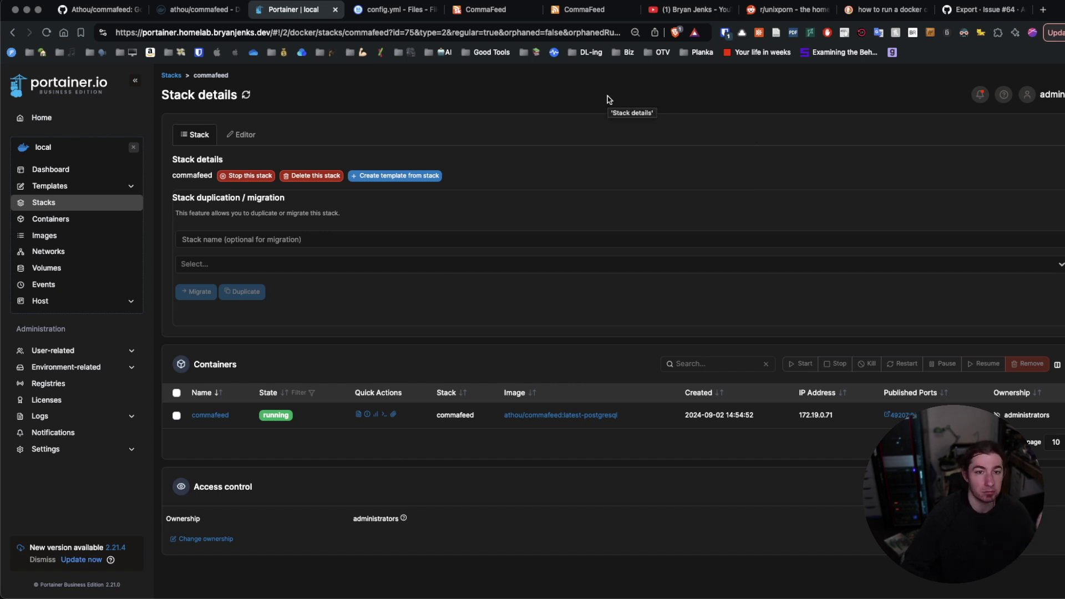
left_click(204, 13)
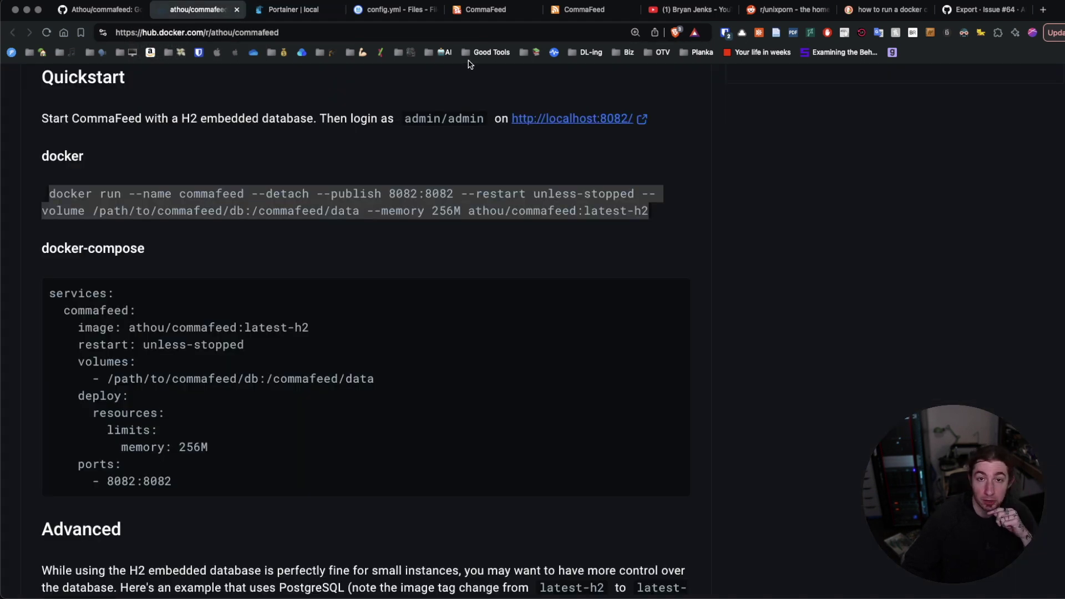
scroll(621, 138, "down", 2)
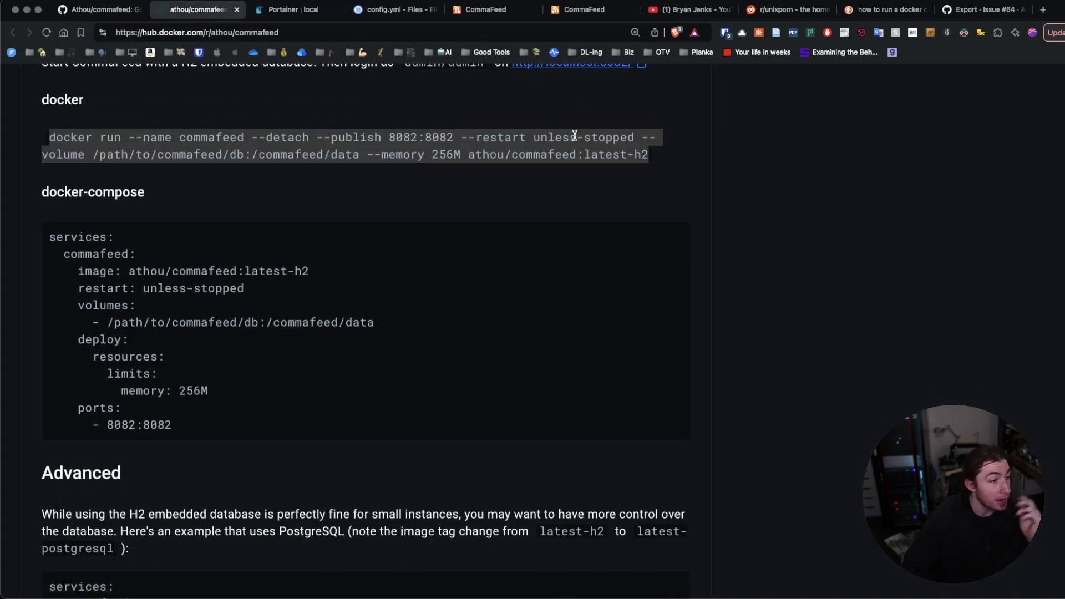
mouse_move(318, 361)
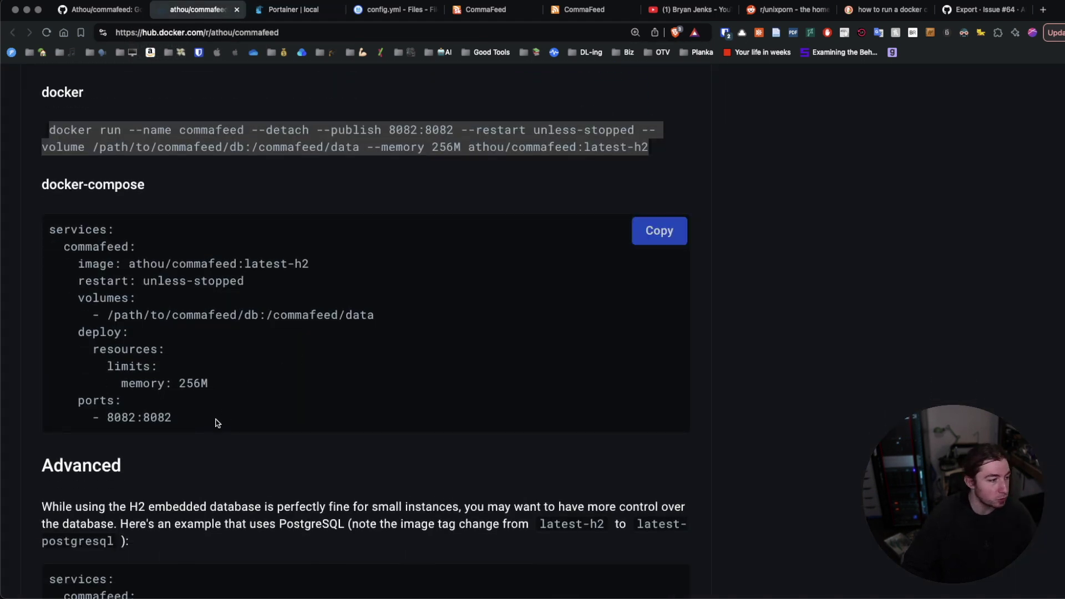
left_click_drag(216, 421, 49, 228)
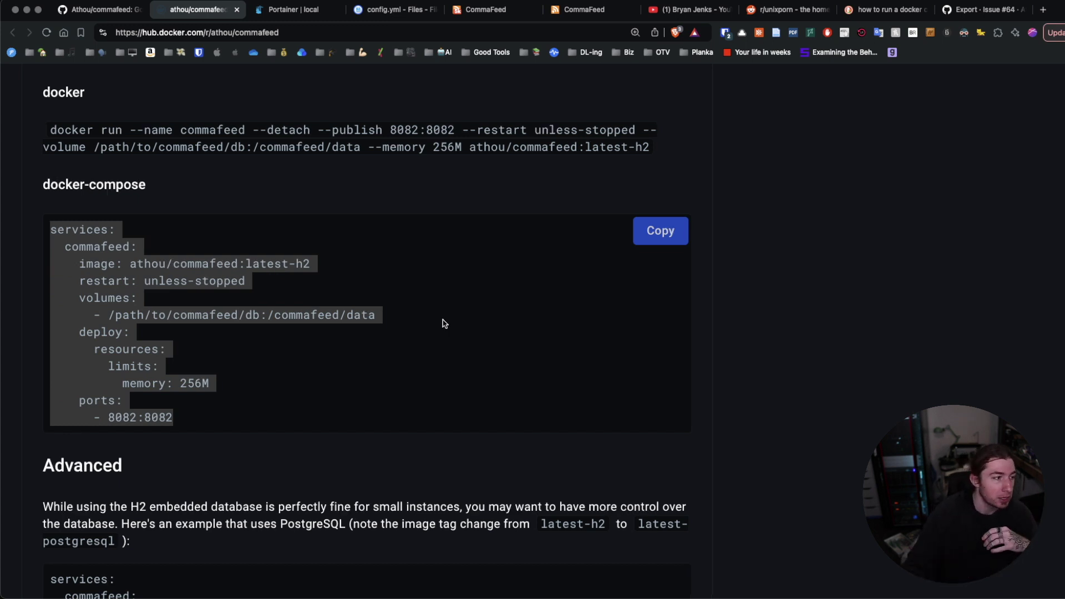
Highlight the PostgreSQL example's service definition, volumes path and three QUARKUS database environment lines.
scroll(442, 311, "down", 8)
scroll(441, 300, "down", 5)
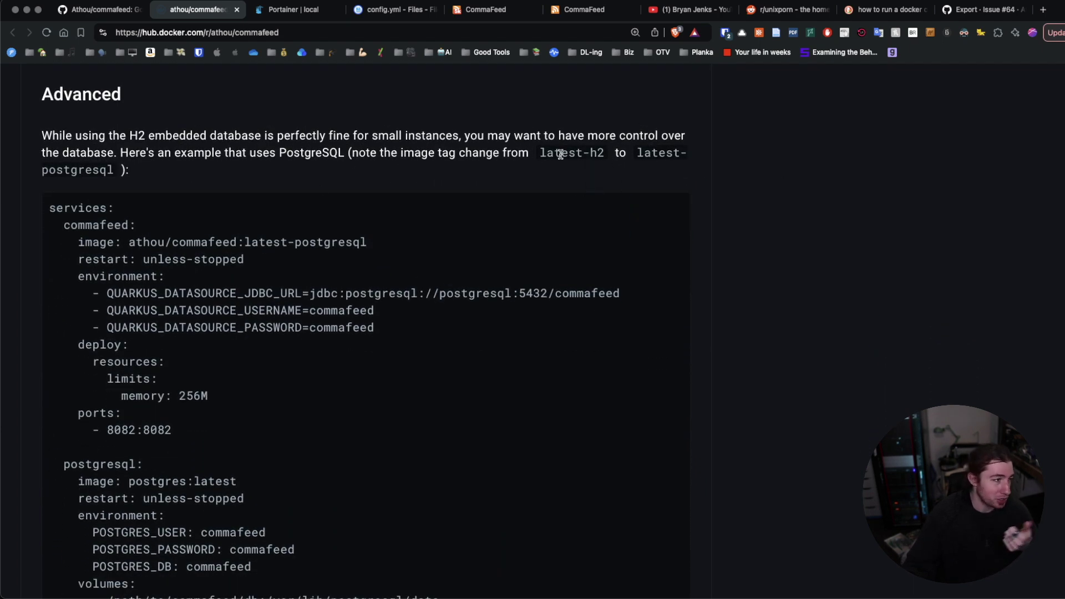
scroll(177, 156, "down", 5)
scroll(234, 160, "up", 2)
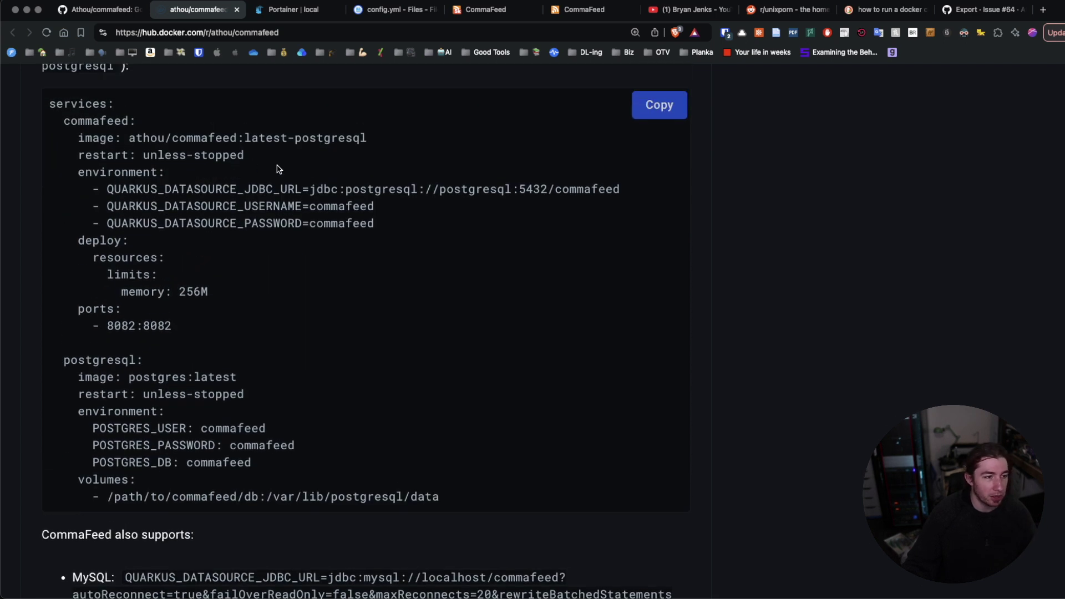
scroll(361, 174, "up", 2)
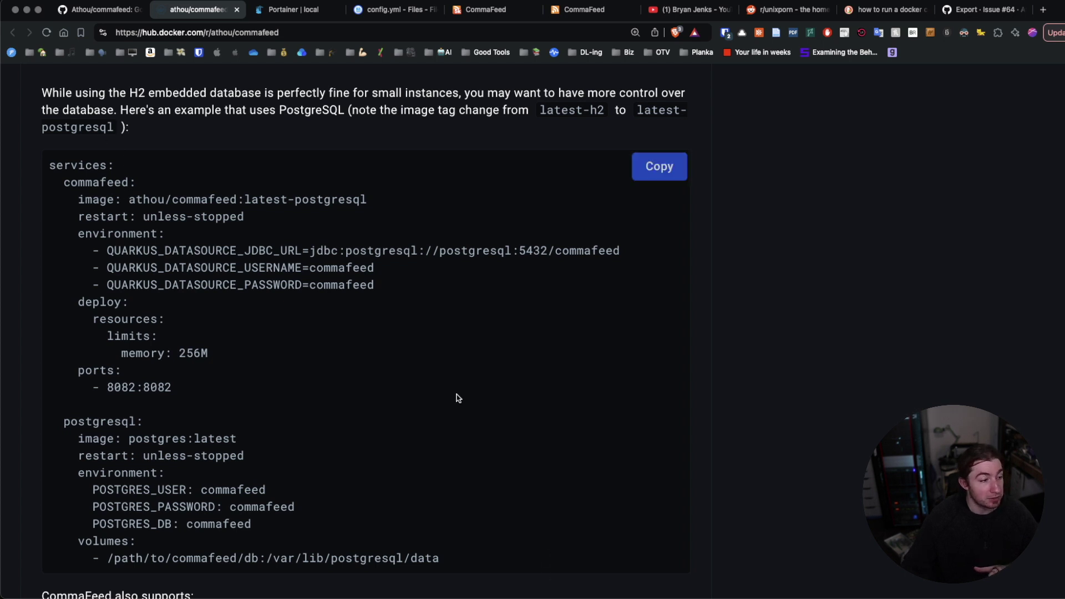
left_click_drag(78, 422, 497, 559)
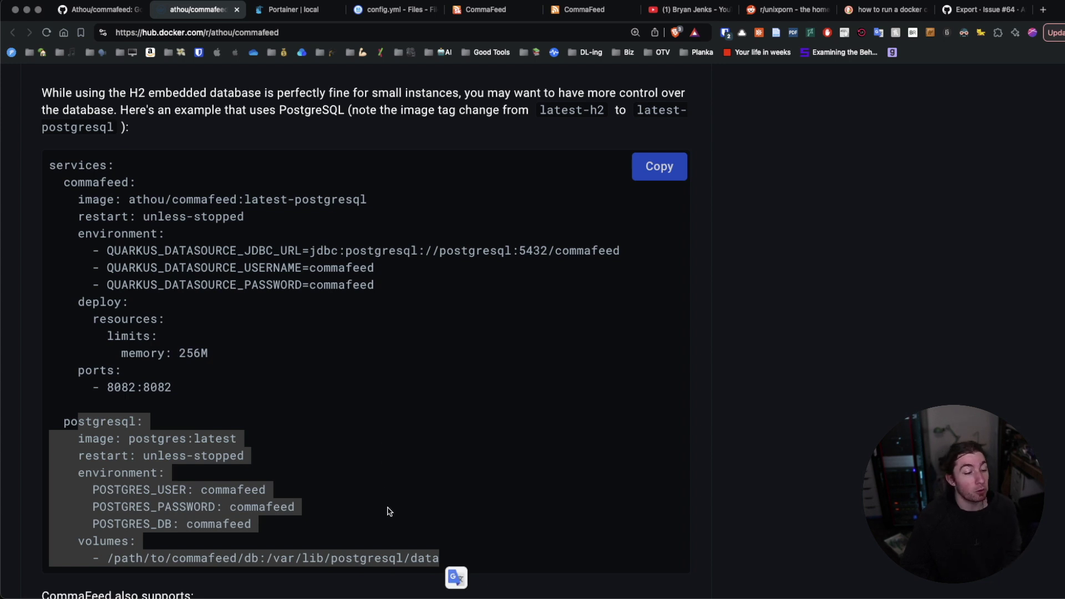
left_click(230, 556)
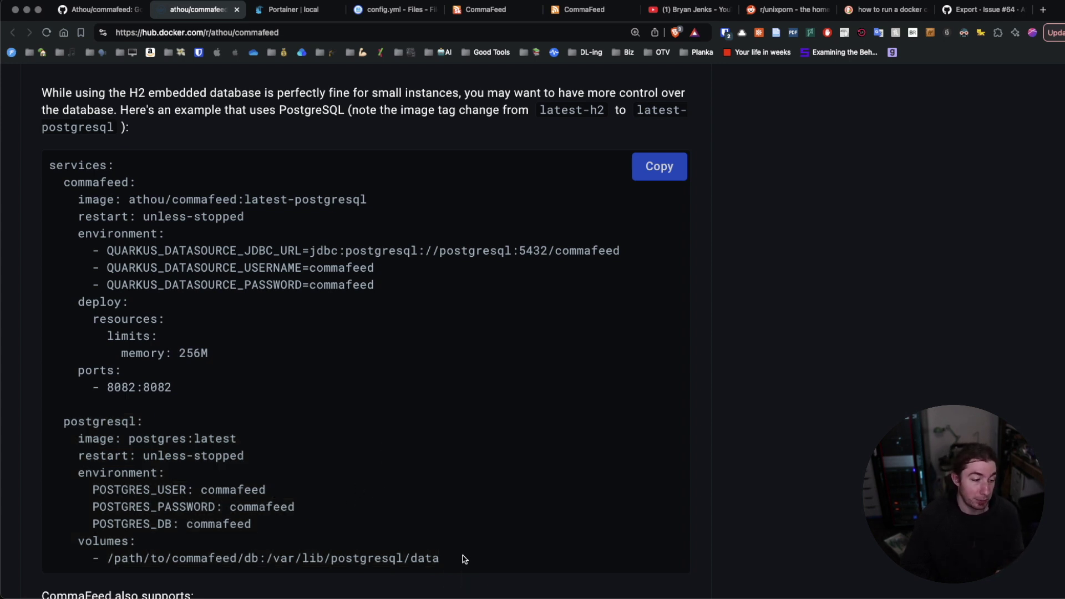
left_click_drag(465, 558, 46, 558)
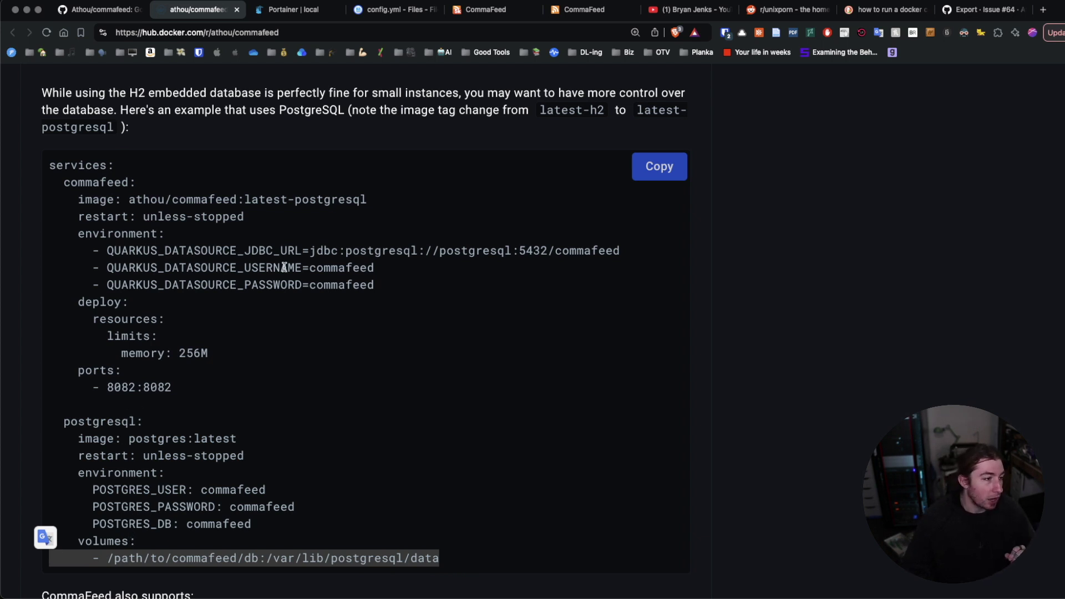
left_click_drag(417, 288, 1, 250)
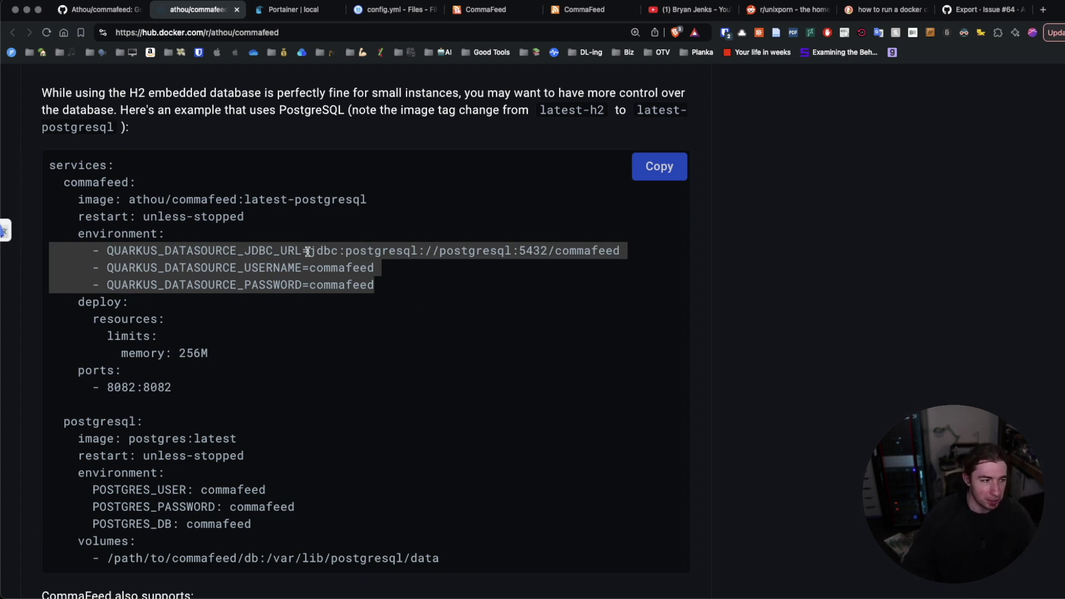
Scroll back through the Overview to the embedded H2 Quickstart at localhost:8082.
scroll(299, 247, "down", 10)
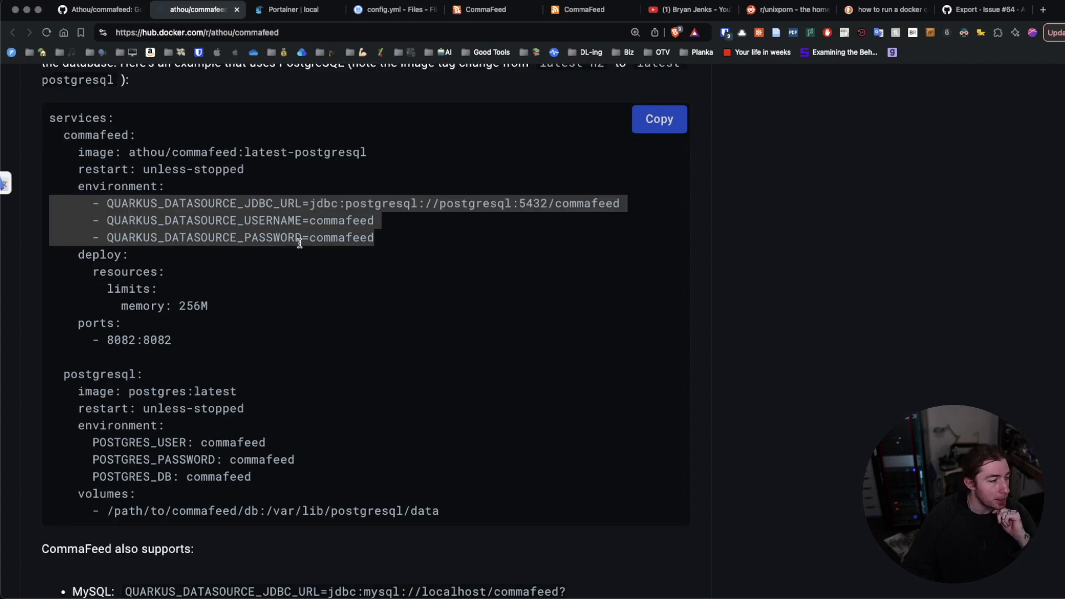
scroll(299, 247, "down", 4)
scroll(299, 250, "up", 5)
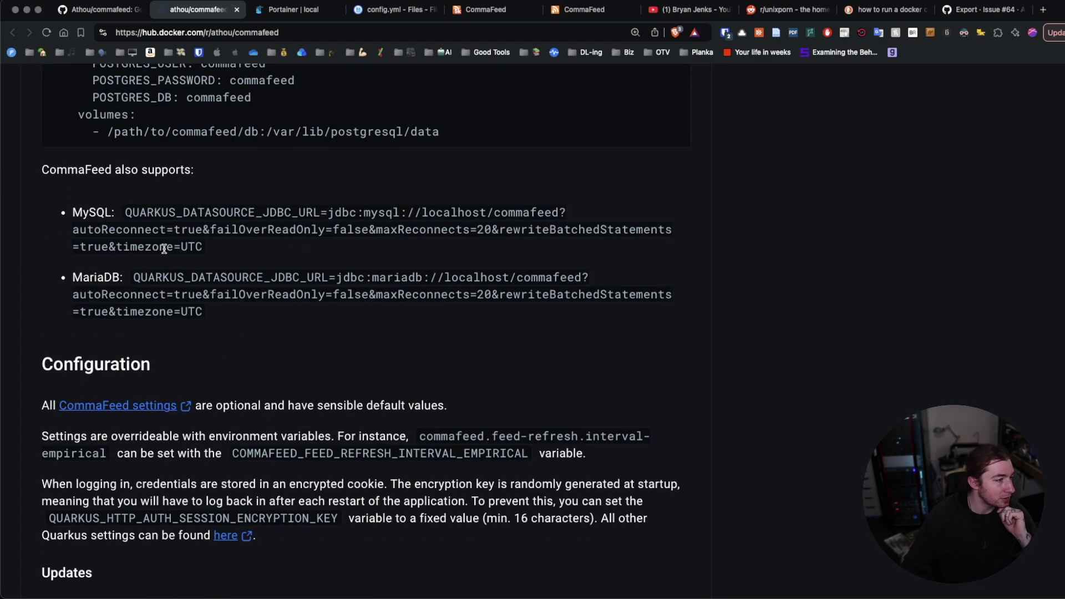
scroll(117, 233, "up", 5)
scroll(134, 250, "down", 7)
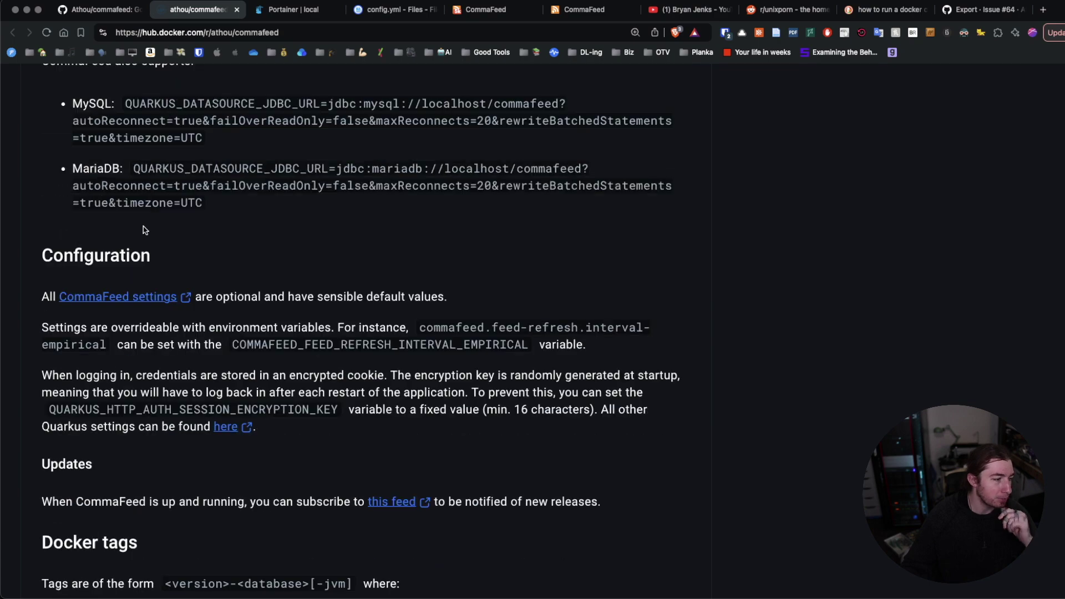
scroll(146, 231, "down", 10)
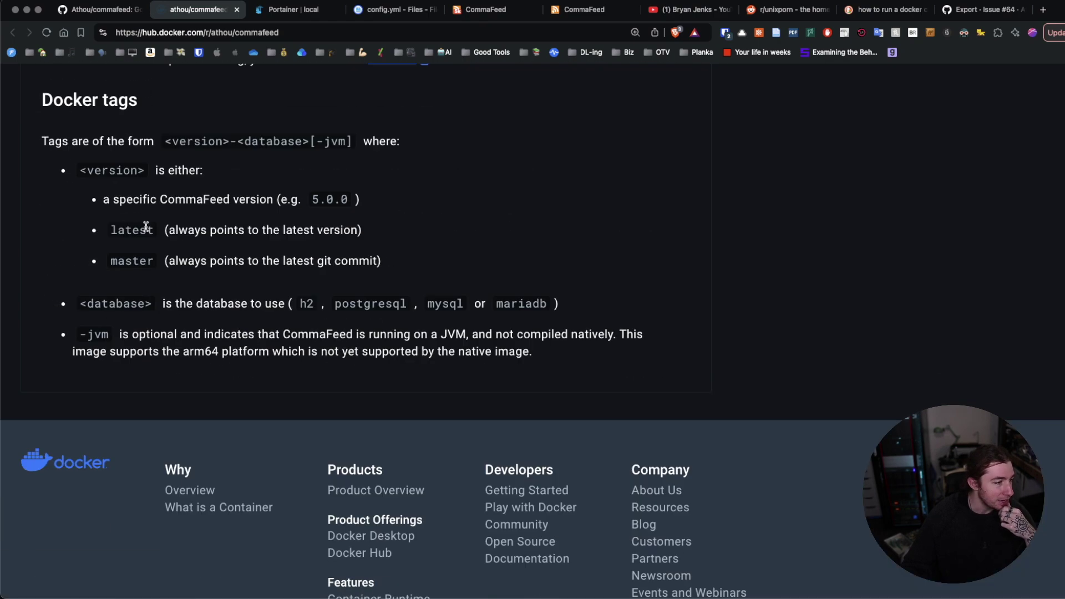
scroll(166, 233, "up", 8)
scroll(261, 250, "up", 20)
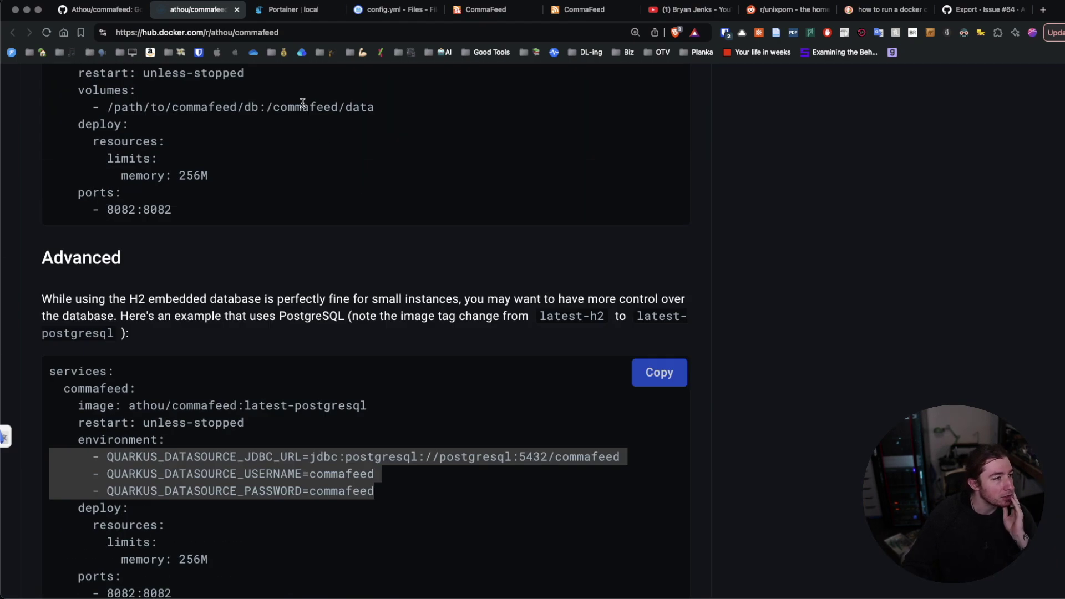
scroll(306, 105, "up", 8)
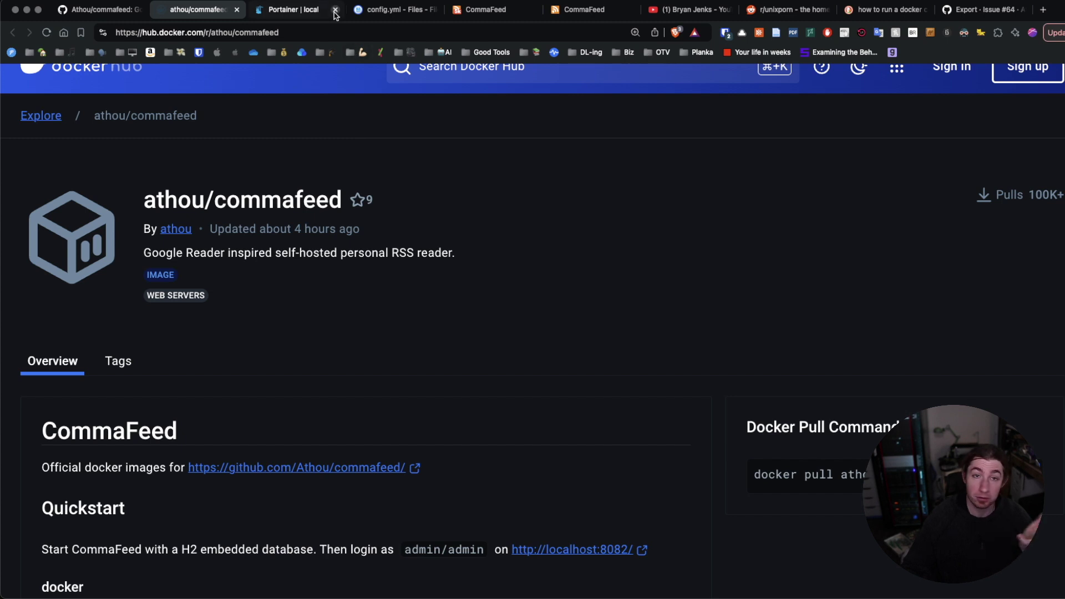
Open the commafeed stack's compose file in Portainer's Editor and inspect the proxy network definition.
left_click(296, 10)
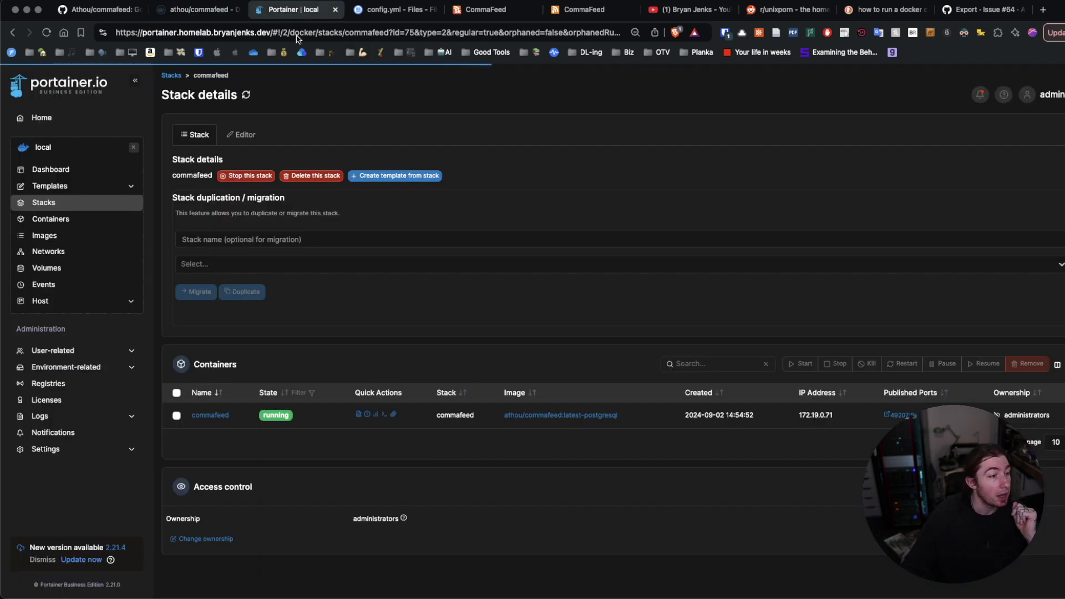
left_click(242, 134)
scroll(350, 274, "down", 3)
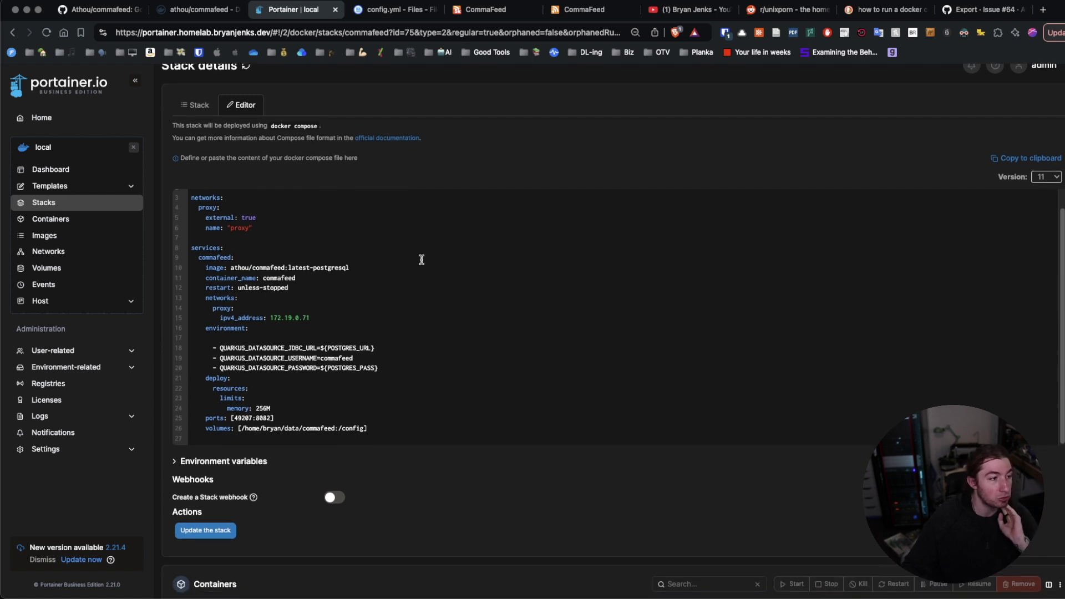
scroll(402, 260, "up", 2)
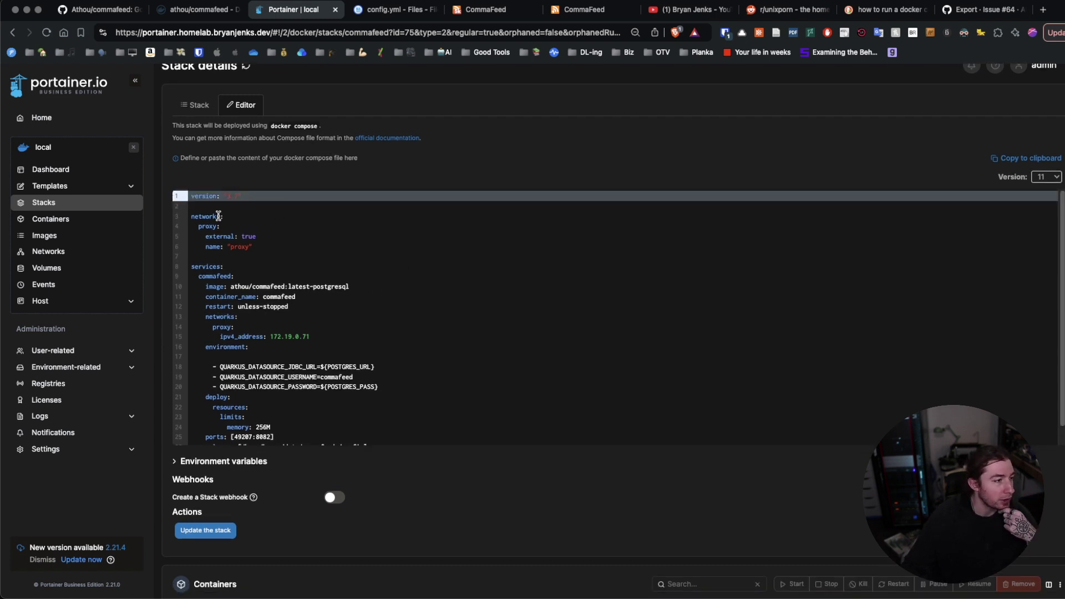
left_click_drag(217, 213, 191, 217)
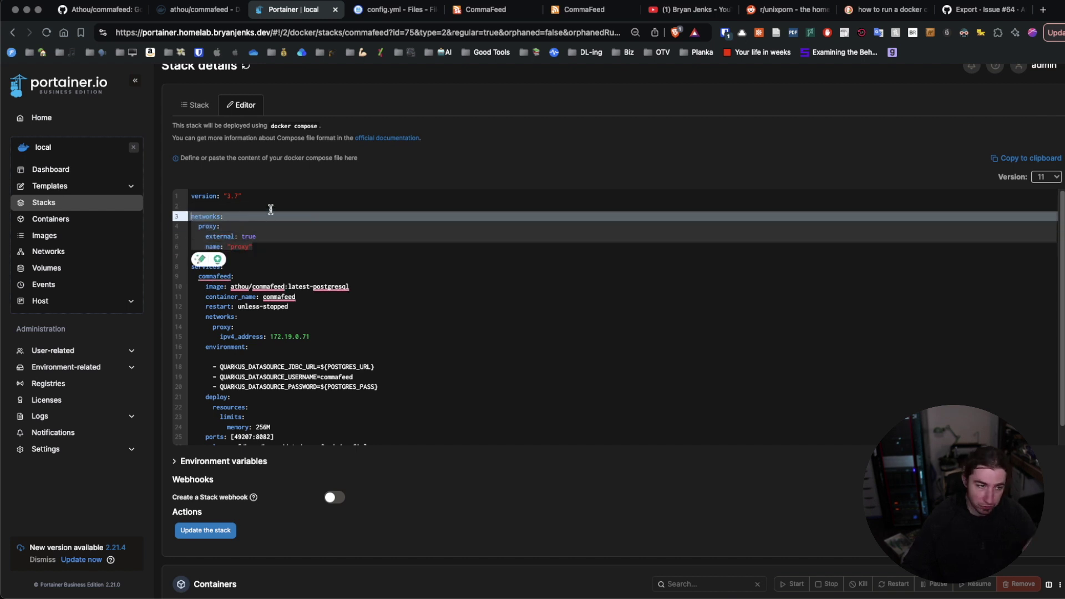
left_click(260, 245)
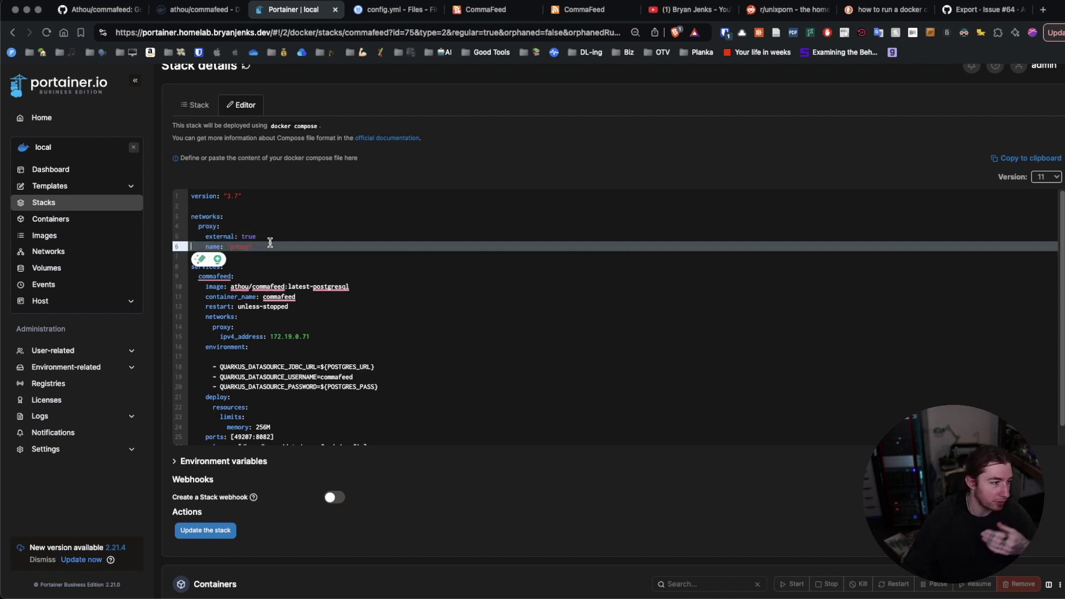
left_click_drag(266, 247, 205, 219)
Inspect the commafeed service's networks, ipv4_address and POSTGRES_URL lines in the compose file.
scroll(285, 233, "down", 1)
left_click(340, 237)
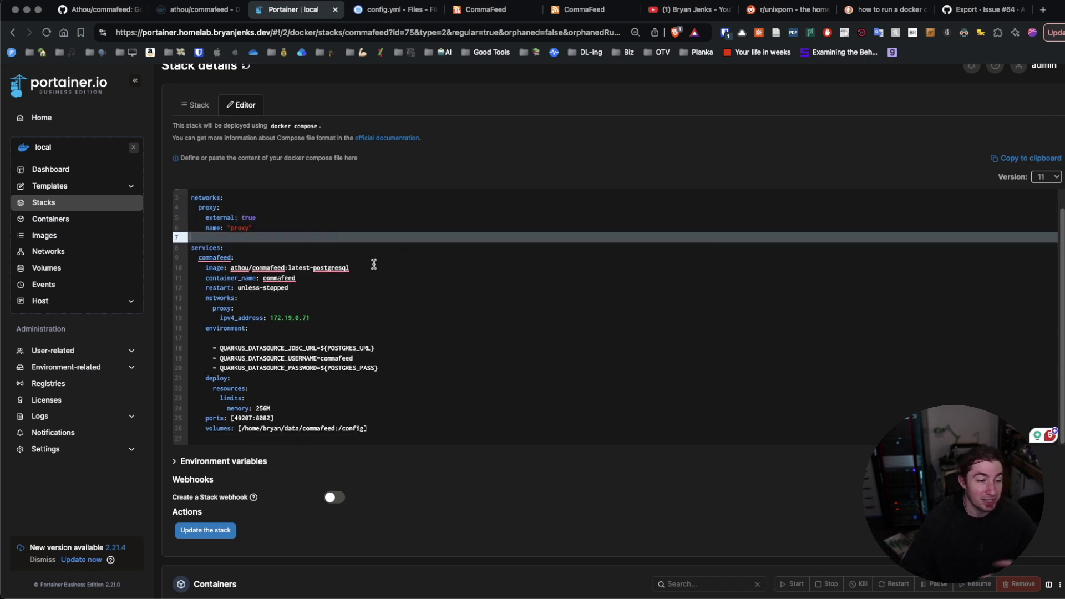
left_click(263, 260)
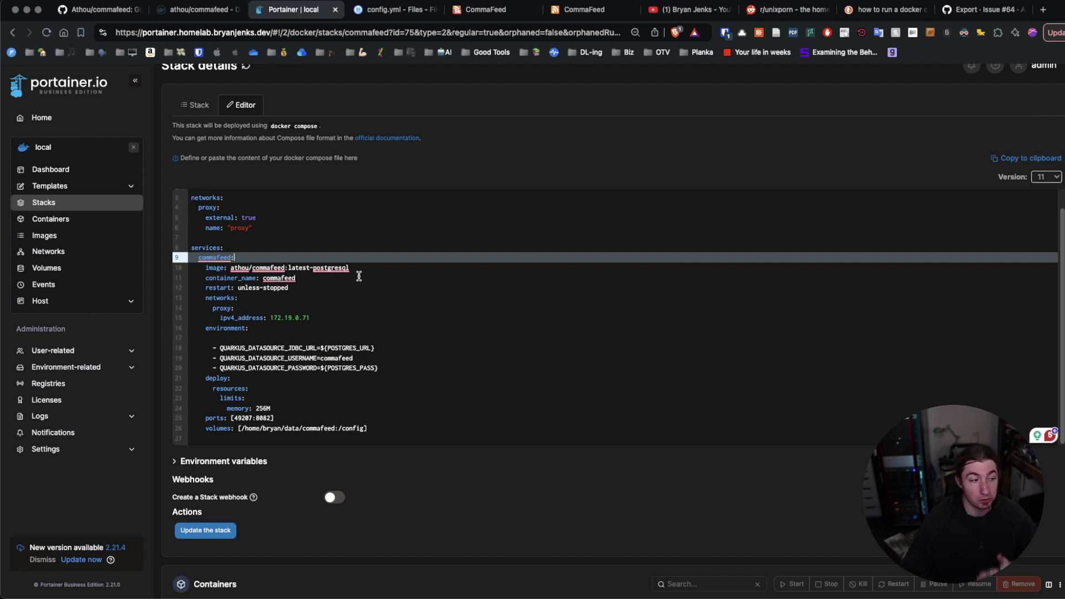
mouse_move(205, 298)
left_mouse_down()
mouse_move(326, 318)
mouse_move(191, 298)
left_mouse_up()
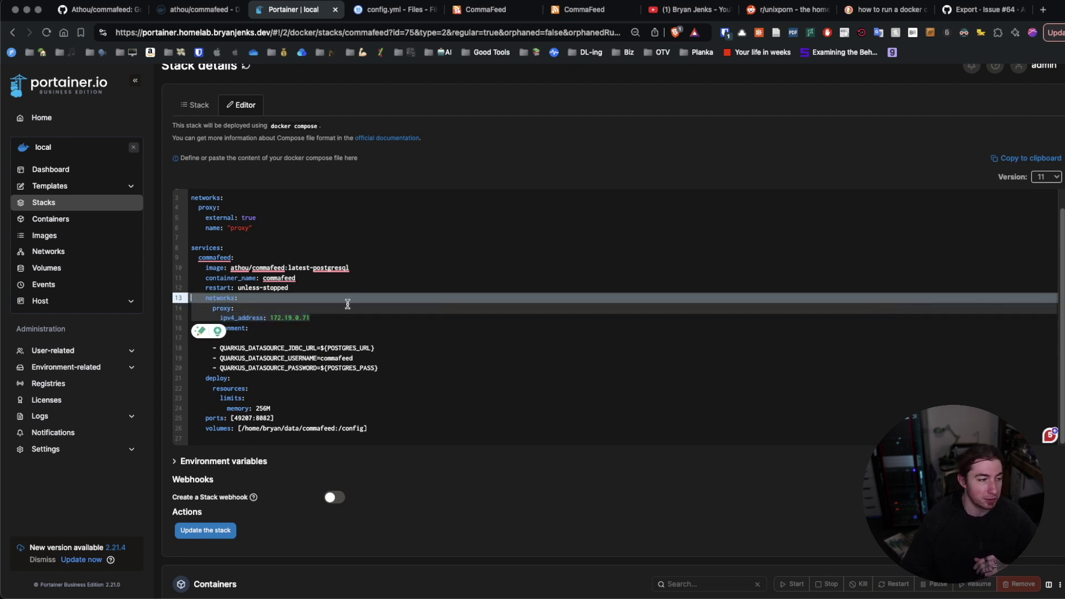
left_click(328, 317)
scroll(256, 319, "down", 1)
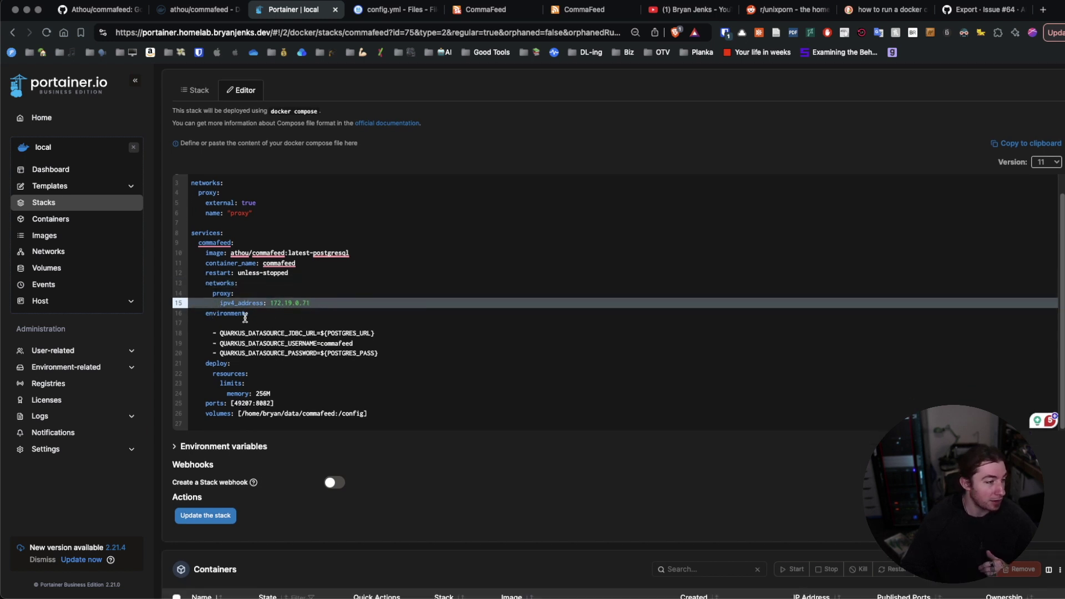
scroll(271, 318, "down", 1)
left_click(337, 318)
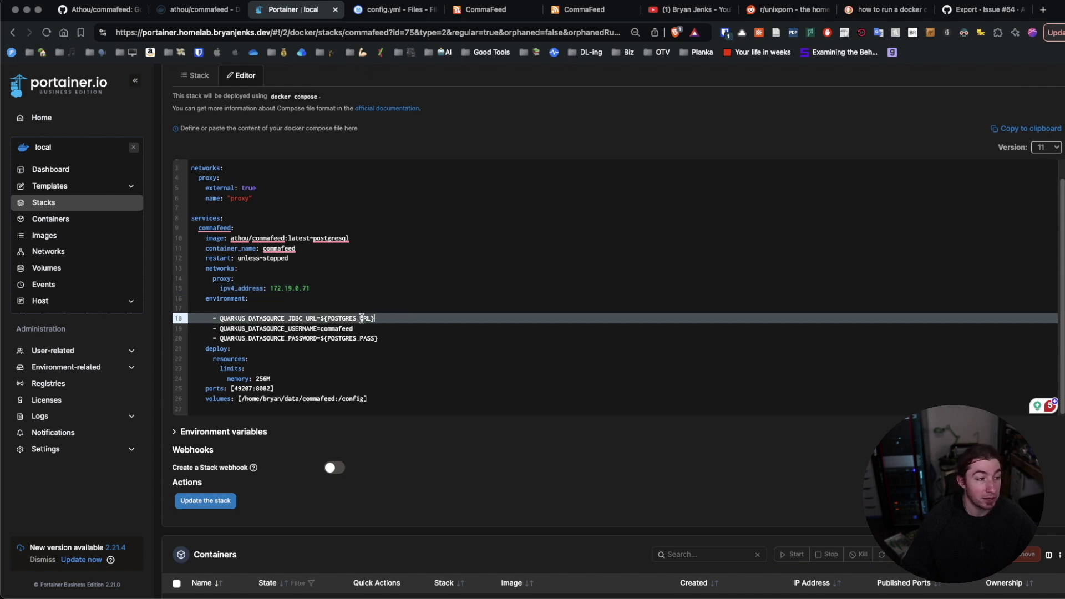
left_click_drag(322, 318, 355, 318)
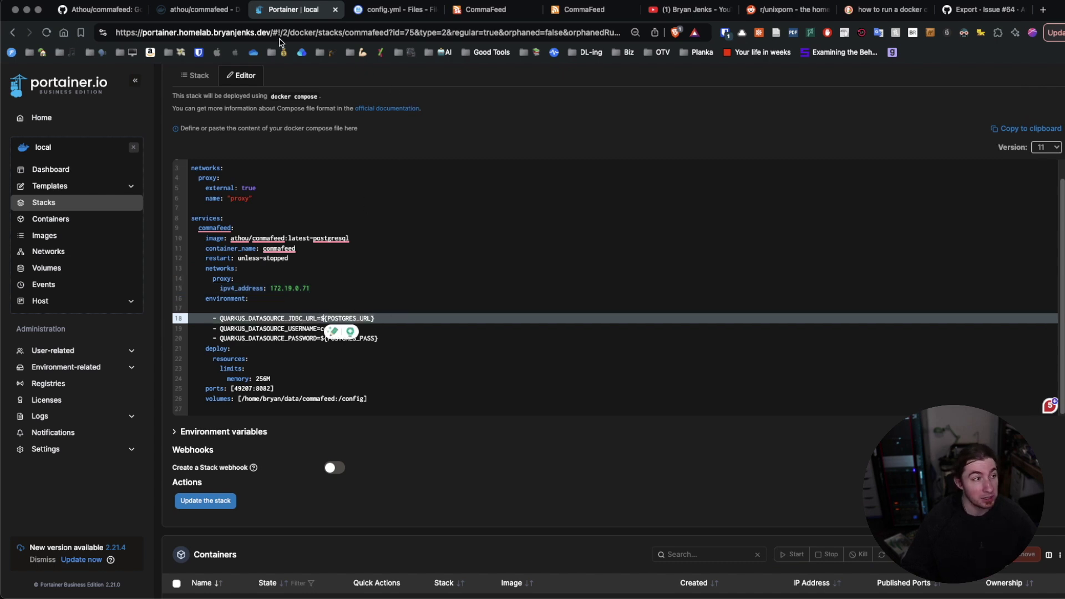
Return to Docker Hub's Advanced PostgreSQL example and clear the page highlight.
left_click(214, 9)
scroll(441, 342, "down", 10)
scroll(444, 336, "up", 4)
scroll(502, 312, "down", 6)
scroll(503, 312, "up", 1)
scroll(502, 310, "up", 1)
scroll(497, 388, "down", 4)
left_click(395, 422)
Select the postgresql://postgresql:5432/commafeed JDBC URL in the Advanced example.
left_click_drag(345, 406, 605, 408)
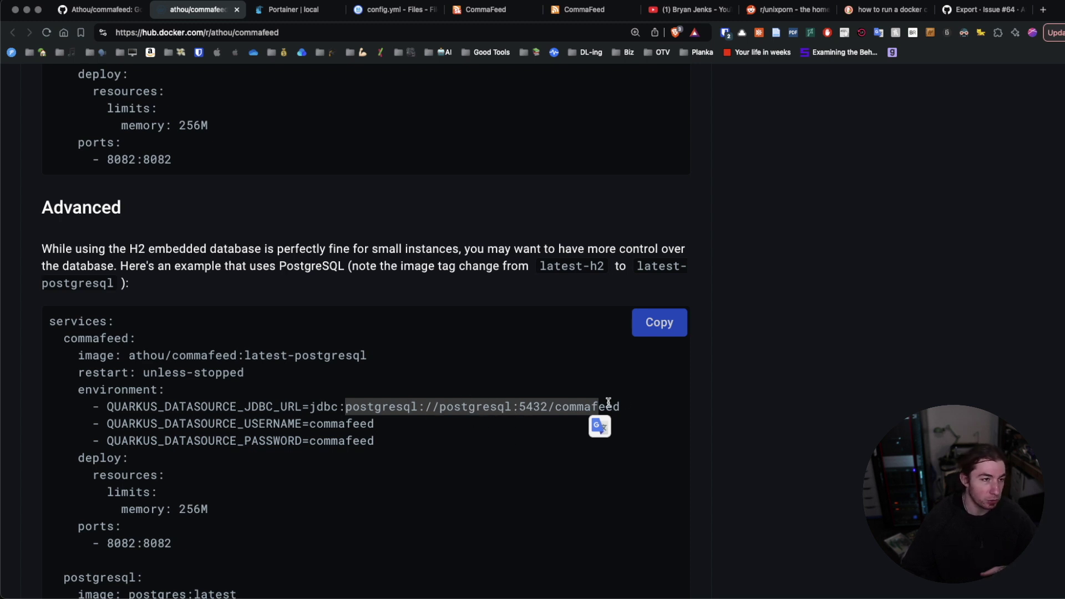
left_click(295, 9)
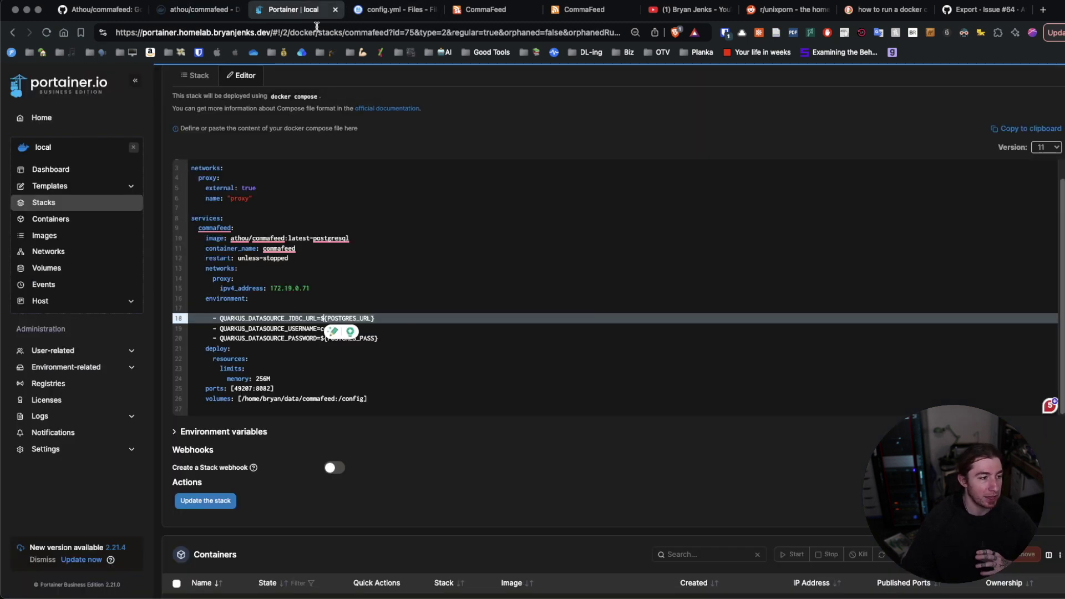
left_click(418, 330)
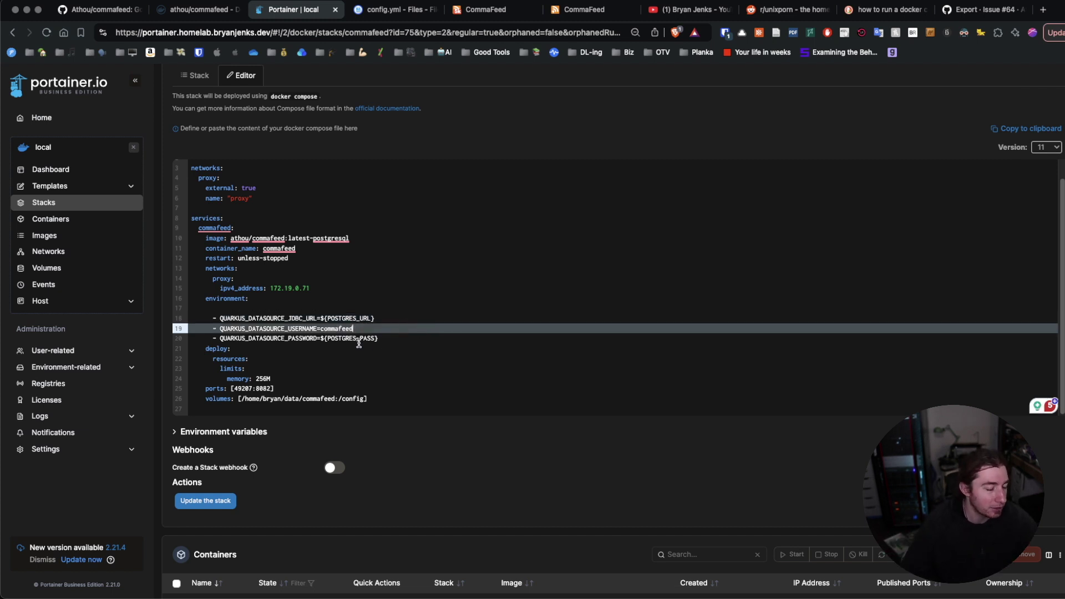
left_click(392, 318)
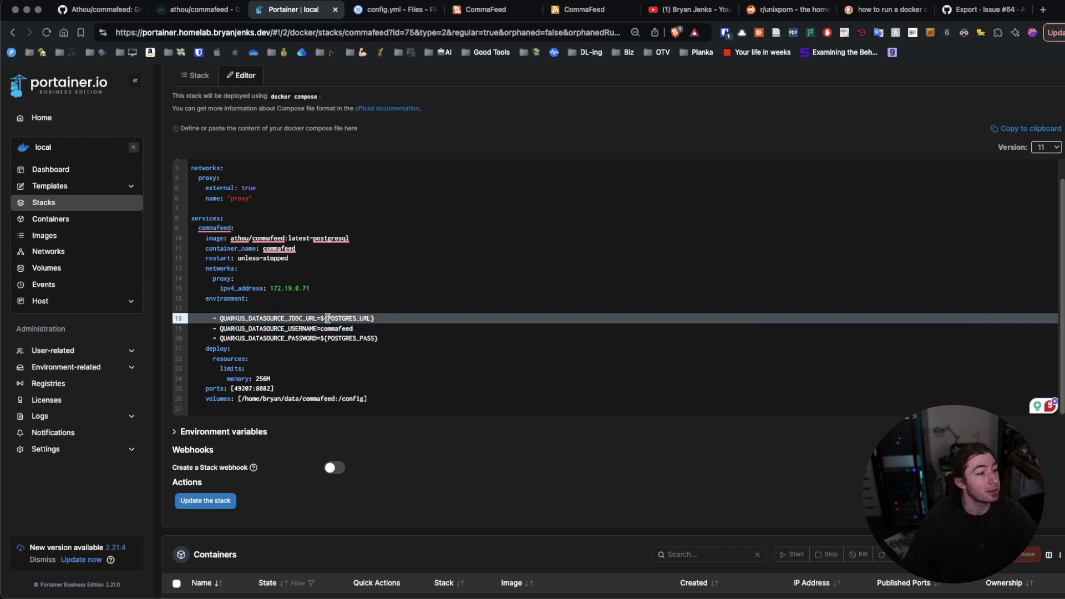
left_click(321, 318)
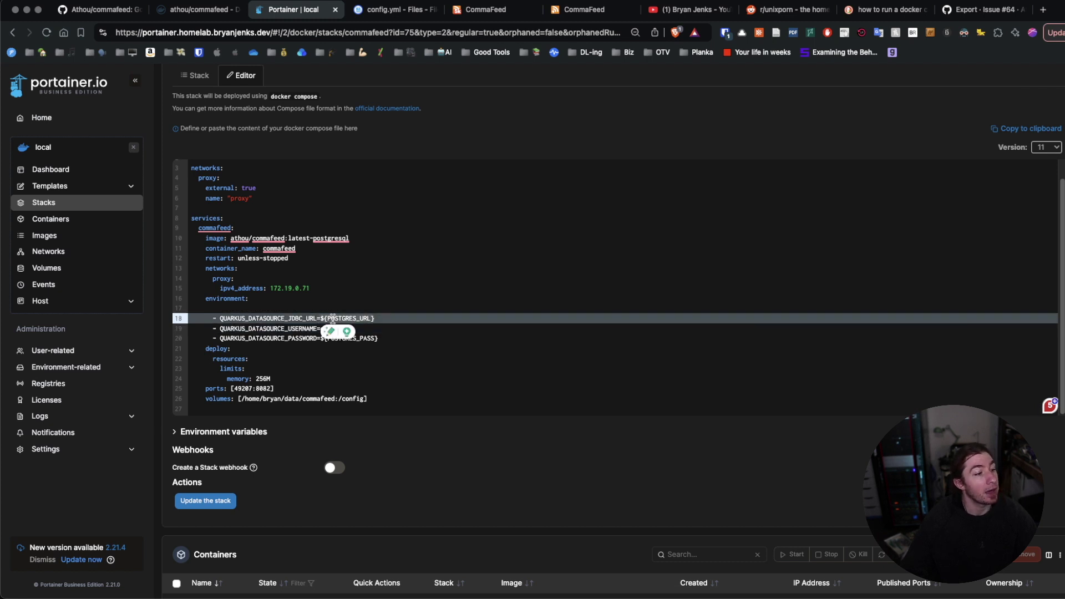
left_click(369, 309)
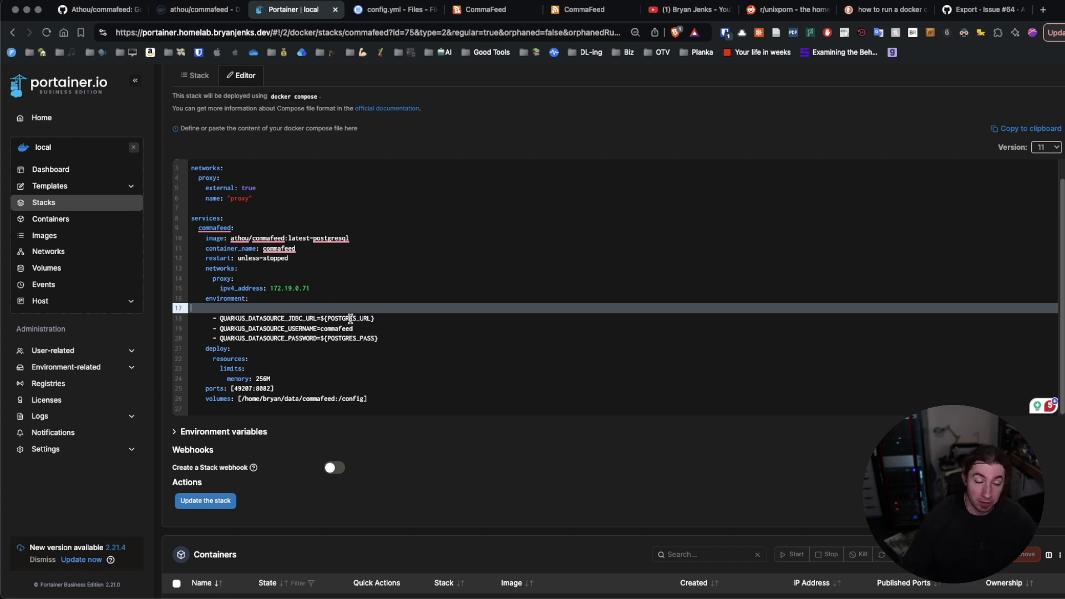
left_click(321, 318)
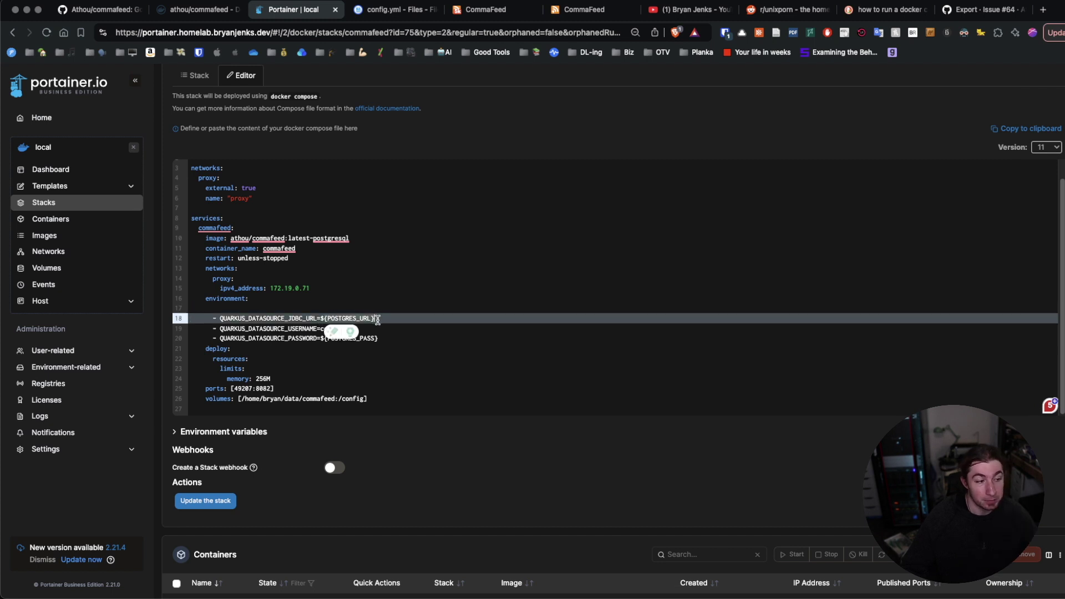
key("Down")
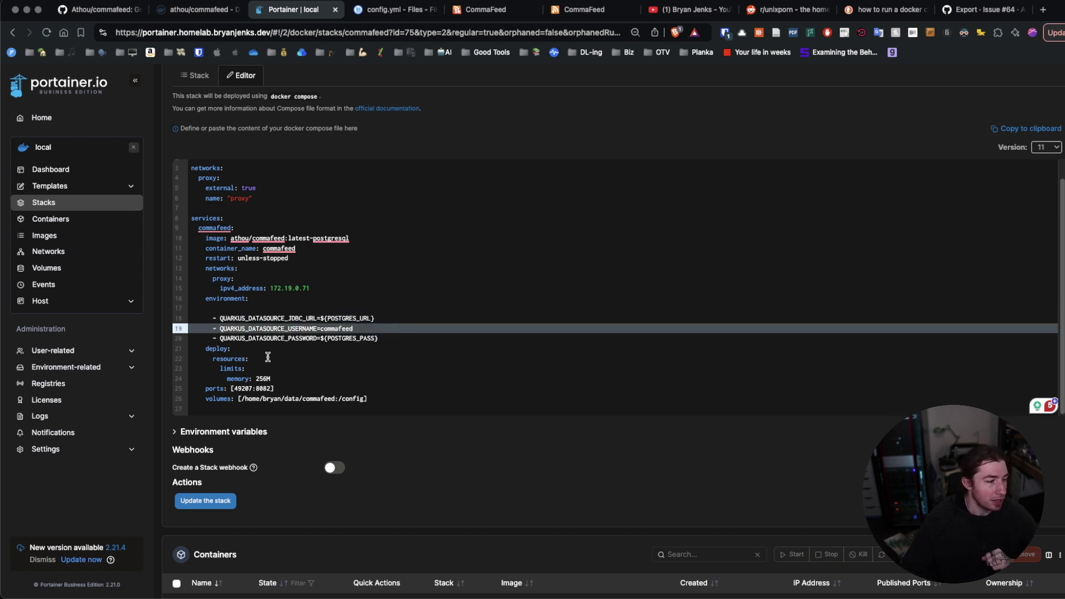
left_click_drag(280, 380, 192, 348)
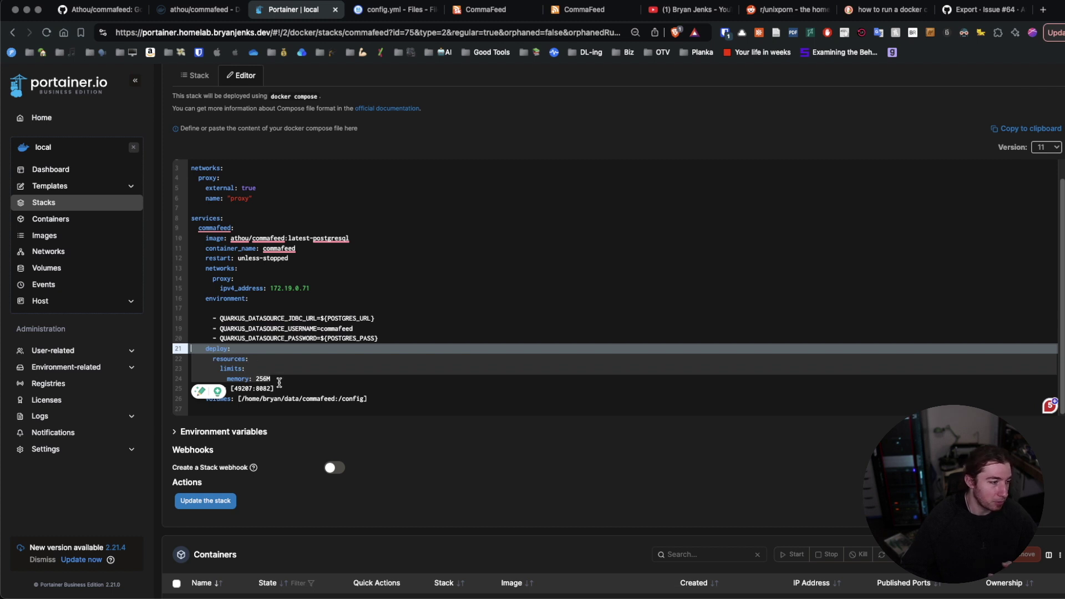
left_click(309, 375)
type("M")
key("Down")
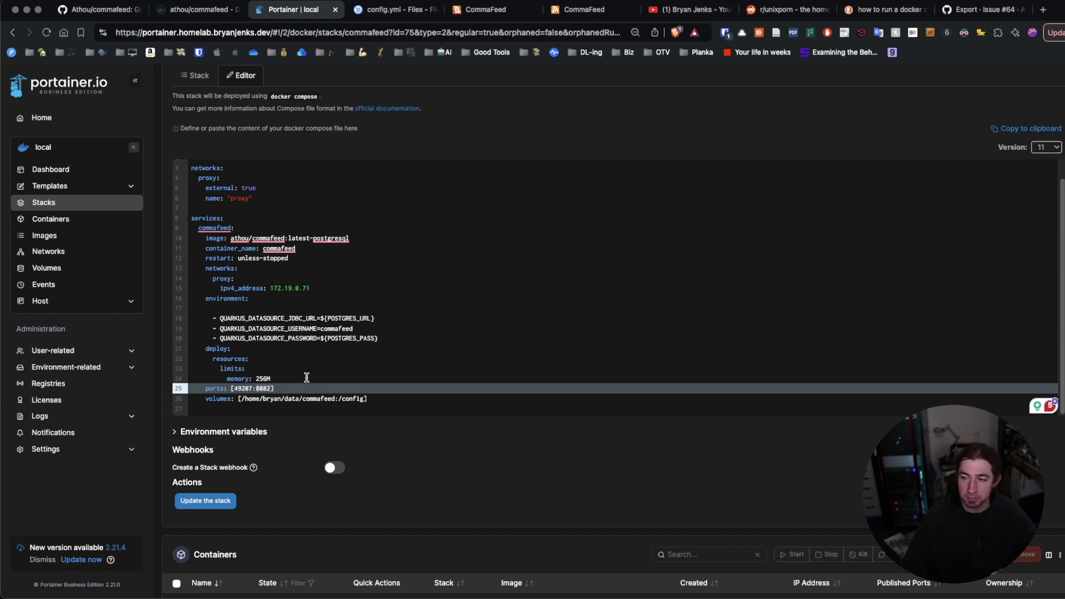
Zoom in on the compose file and highlight the 49207:8082 port mapping and /config volume line.
key("super+equal")
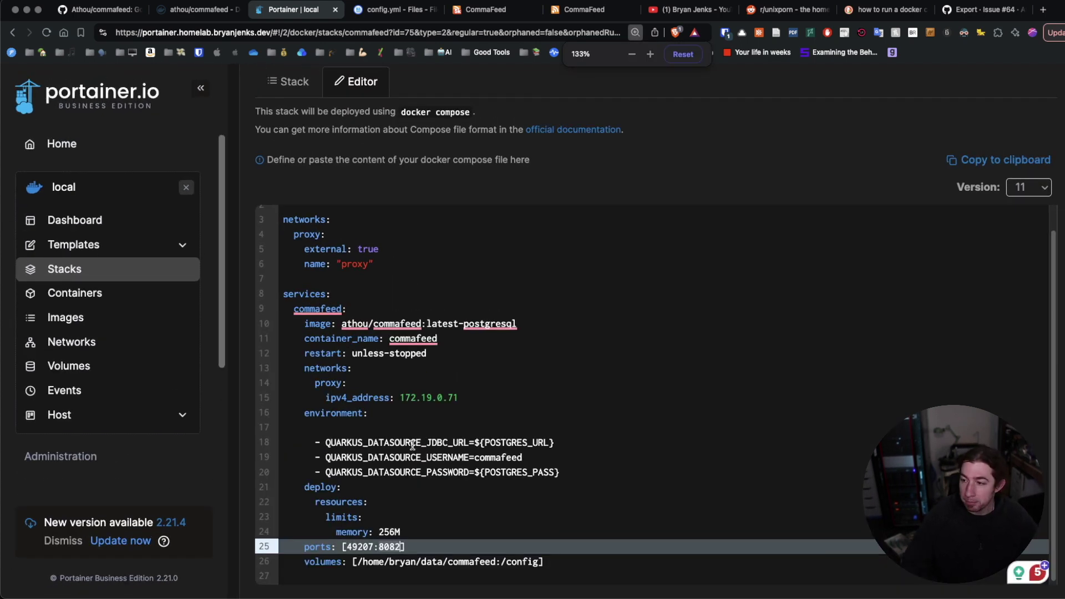
scroll(400, 422, "down", 1)
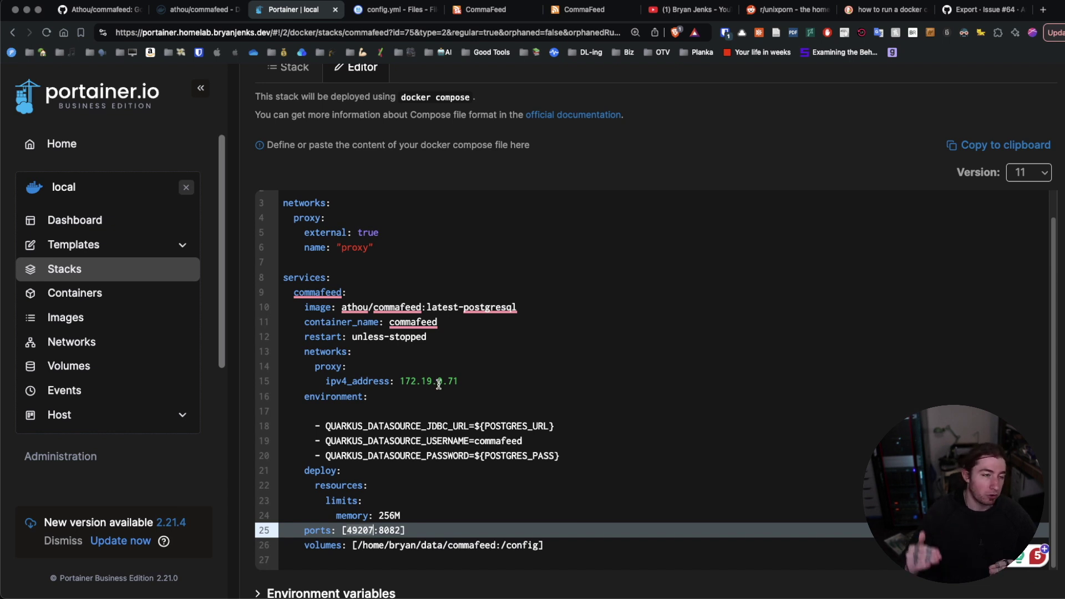
key("Left")
key("Left")
key("Left")
key("Left")
key("Left")
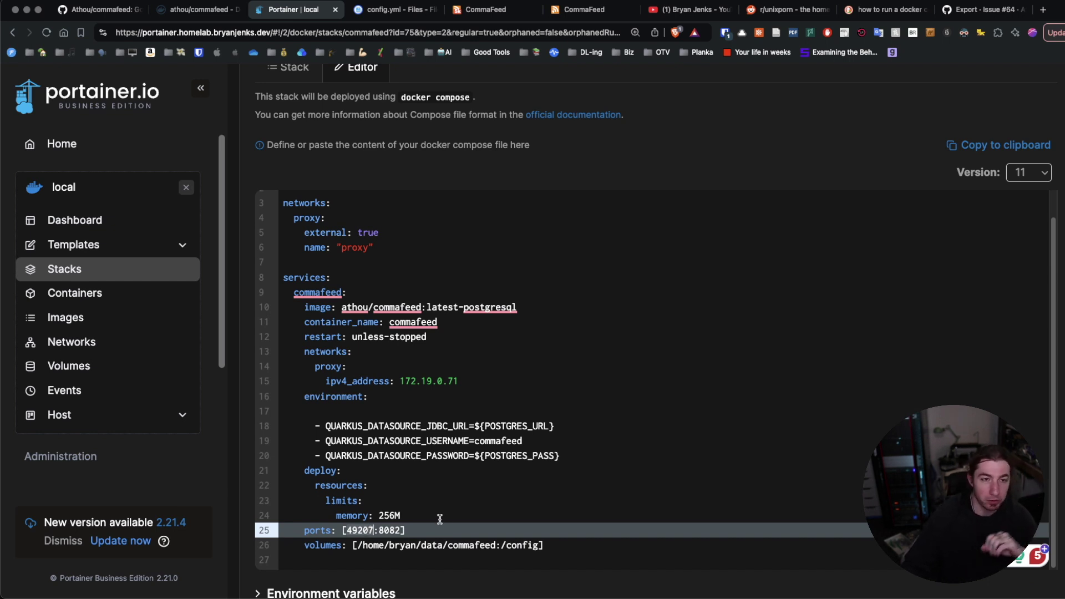
left_click(469, 546)
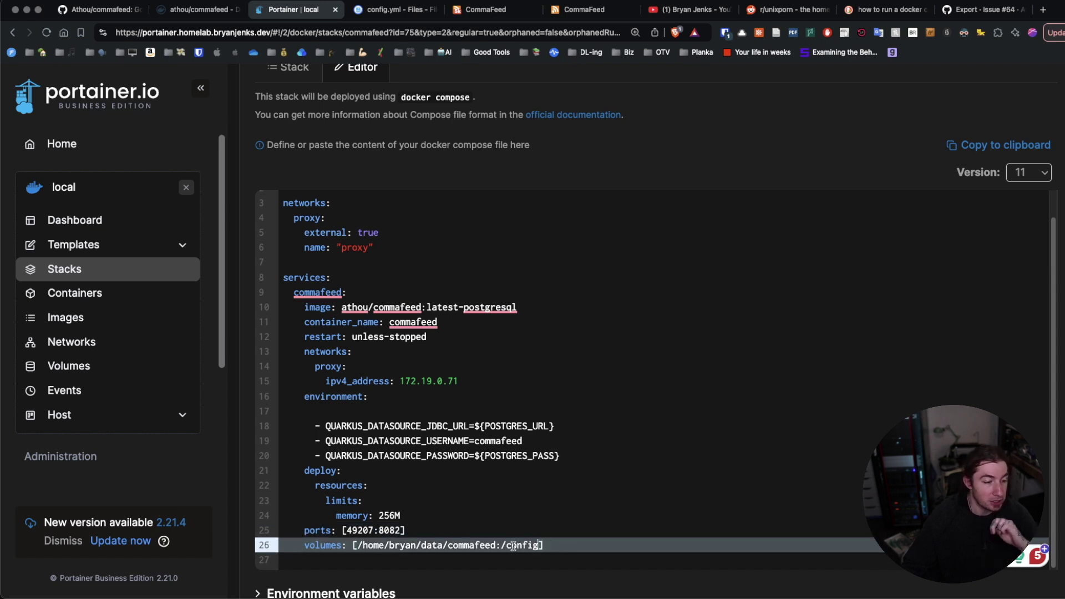
triple_click(450, 547)
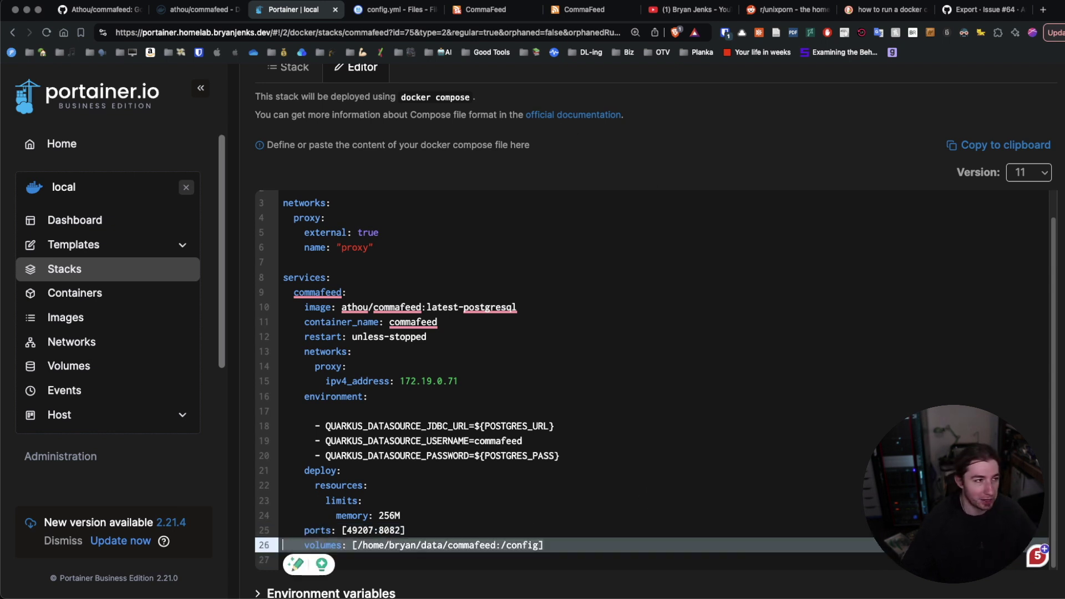
left_click(399, 11)
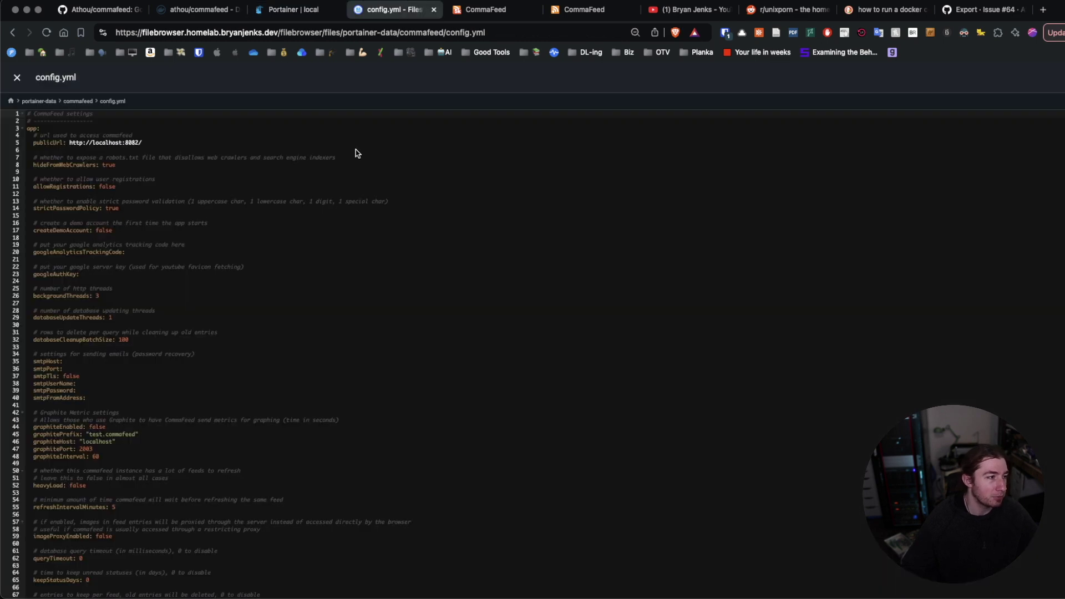
key("super+equal")
key("super+equal")
key("super+equal")
key("super+equal")
key("super+equal")
key("super+equal")
key("super+equal")
key("super+equal")
key("super+equal")
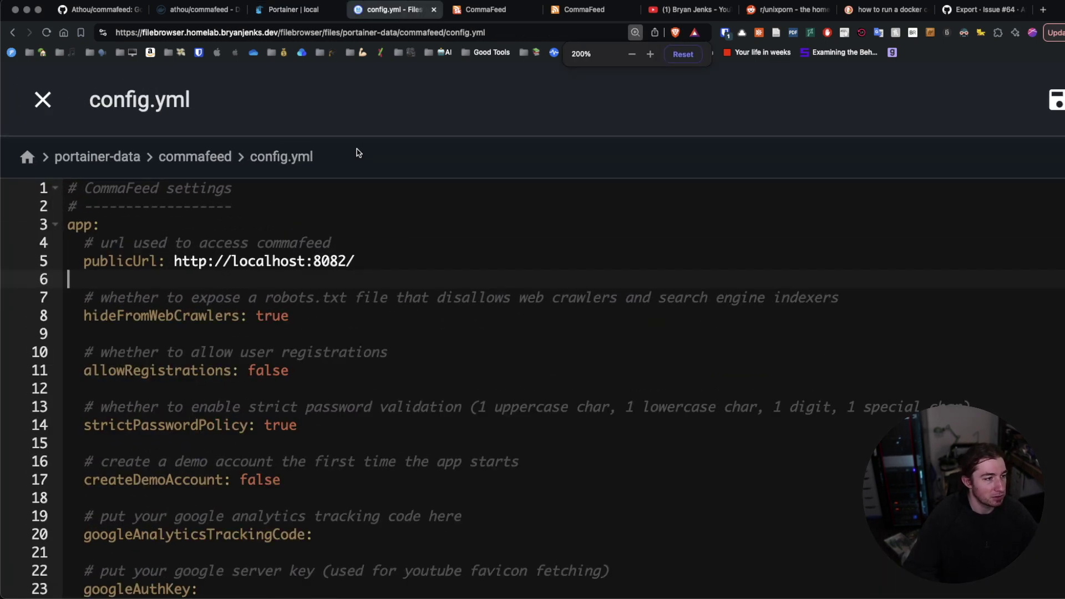
key("super+minus")
key("super+minus")
key("super+minus")
key("super+minus")
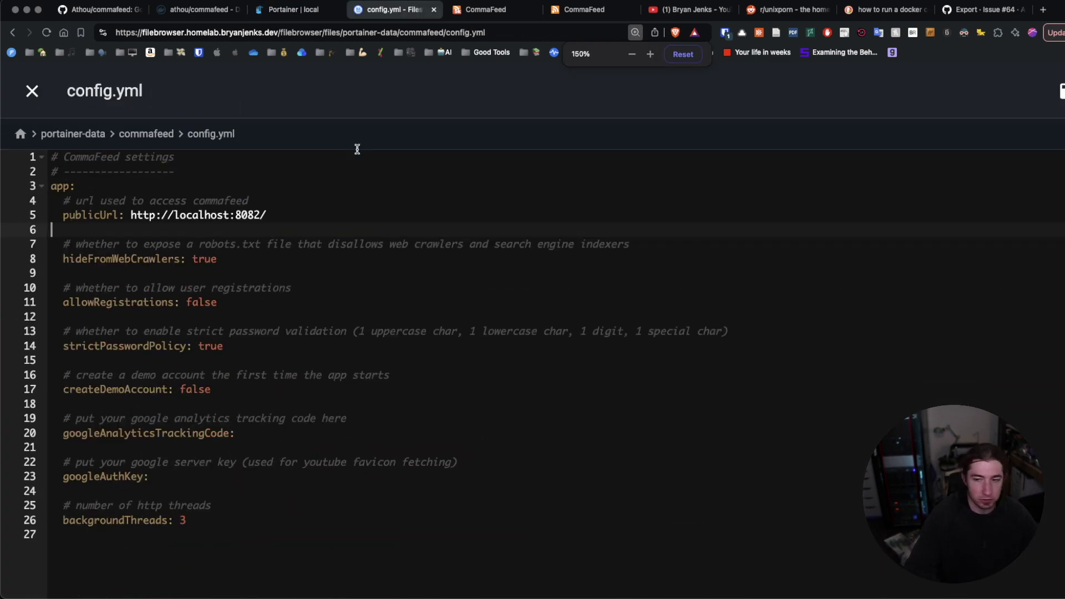
scroll(343, 228, "down", 1)
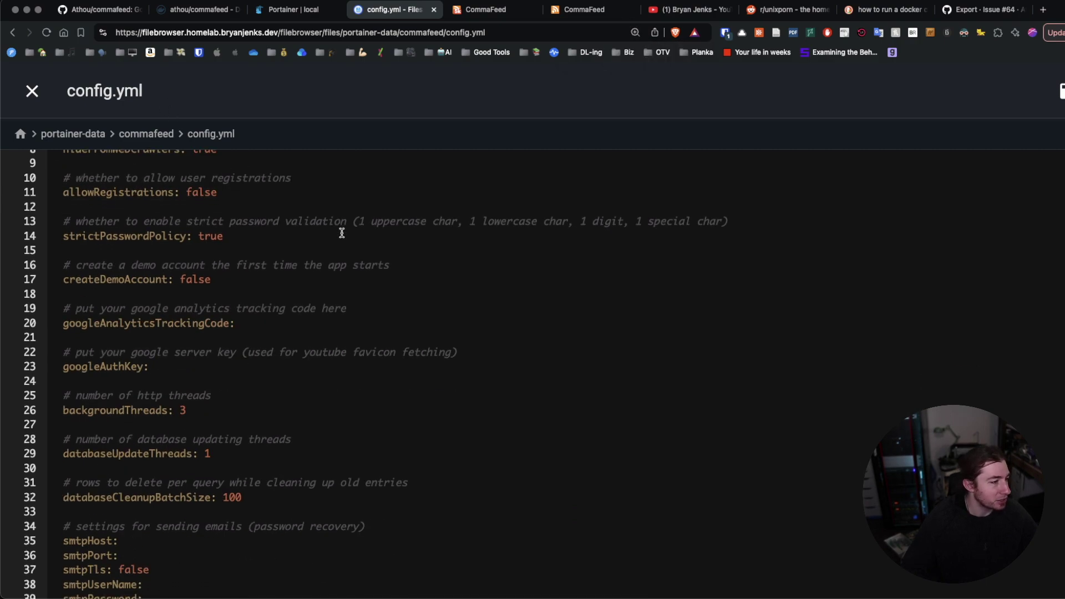
scroll(342, 232, "down", 15)
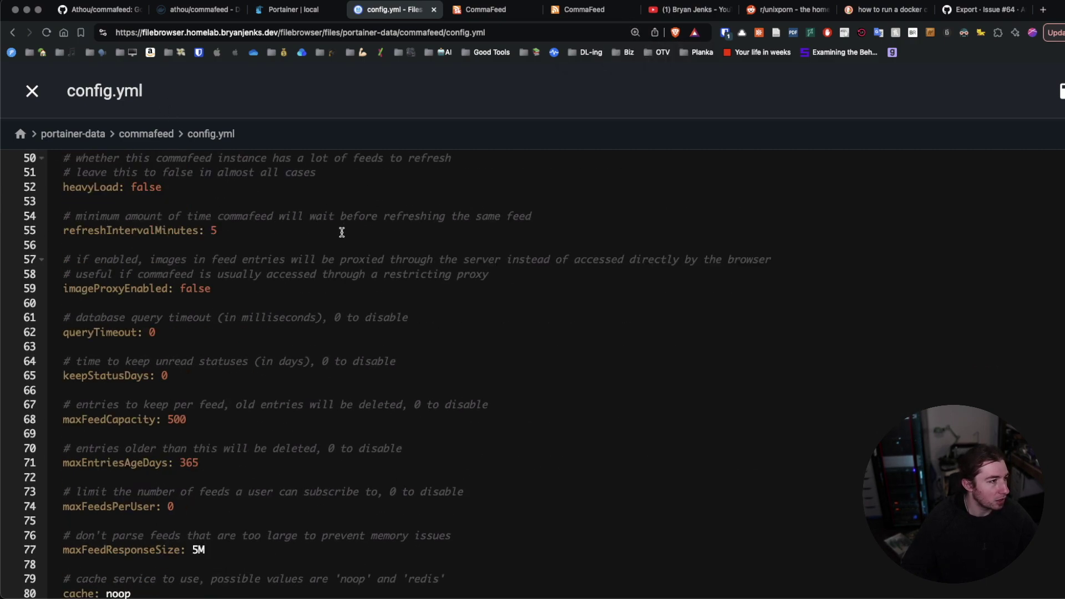
scroll(342, 232, "down", 15)
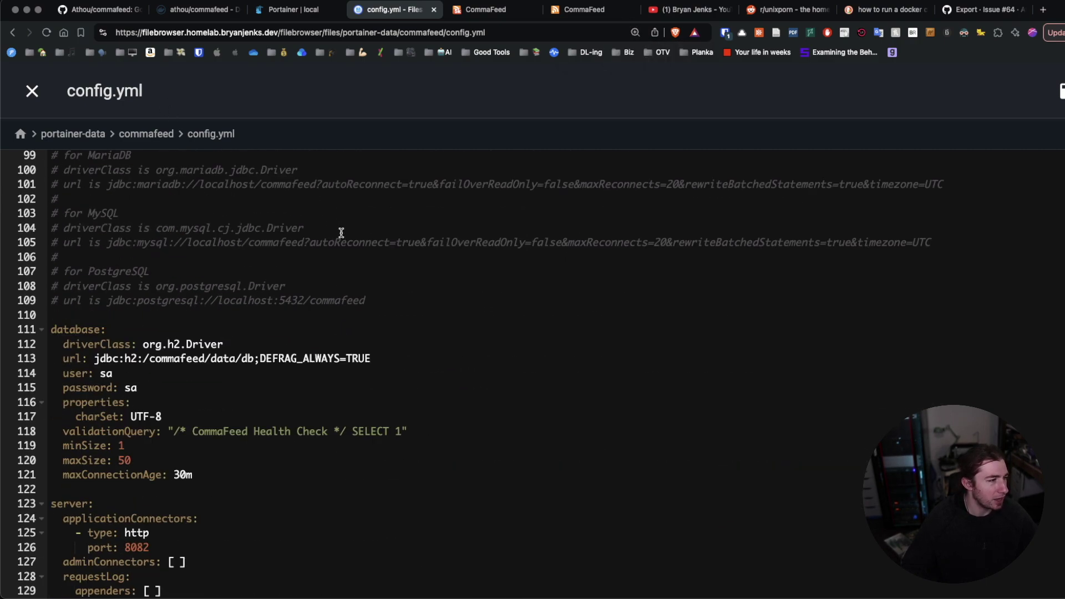
scroll(342, 232, "down", 7)
scroll(342, 232, "down", 3)
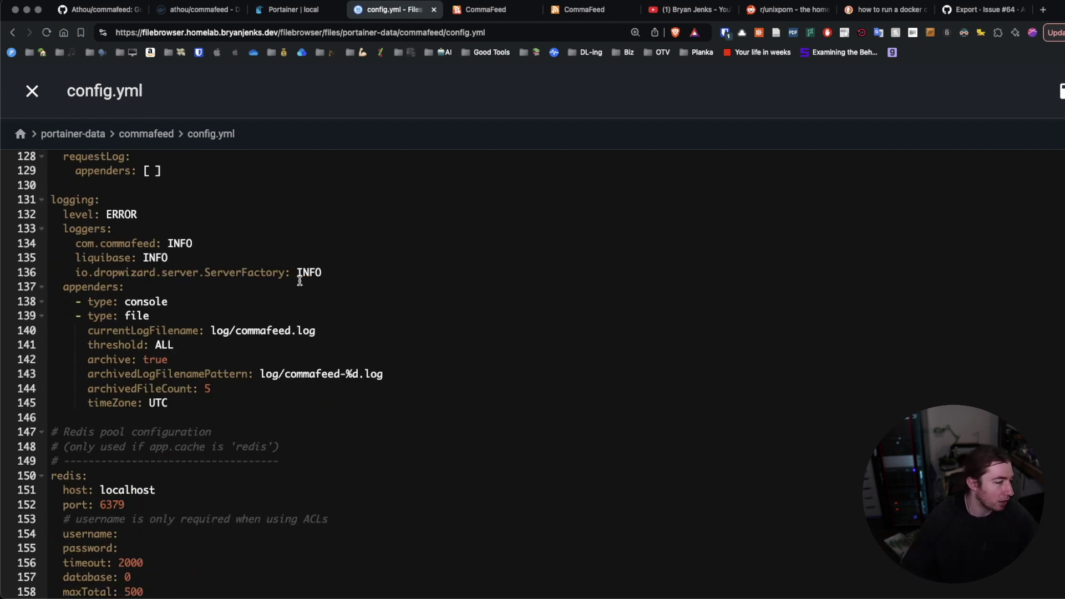
scroll(297, 280, "up", 20)
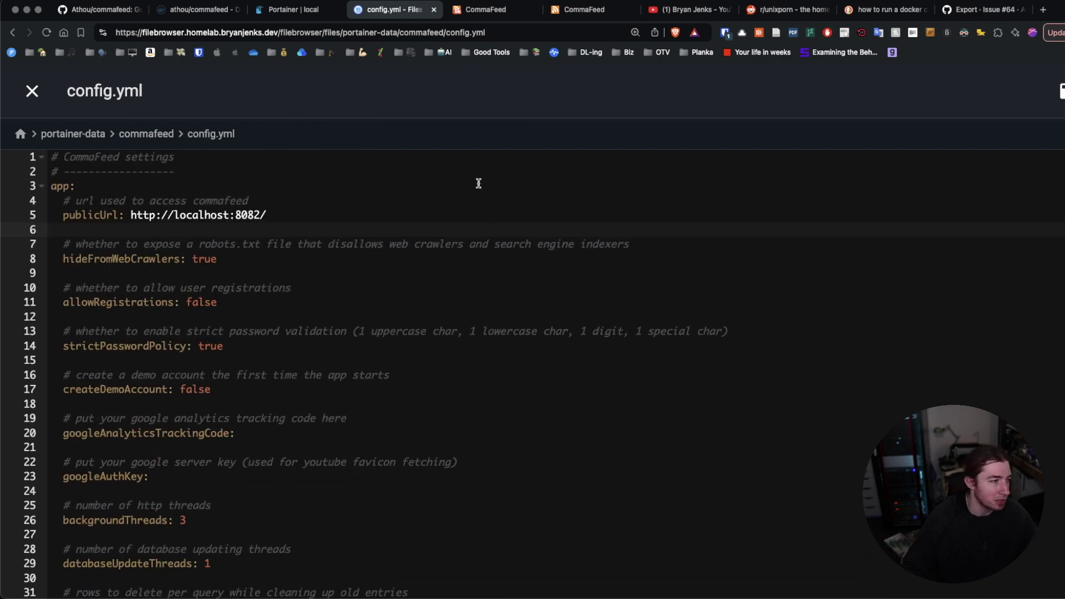
key("super+minus")
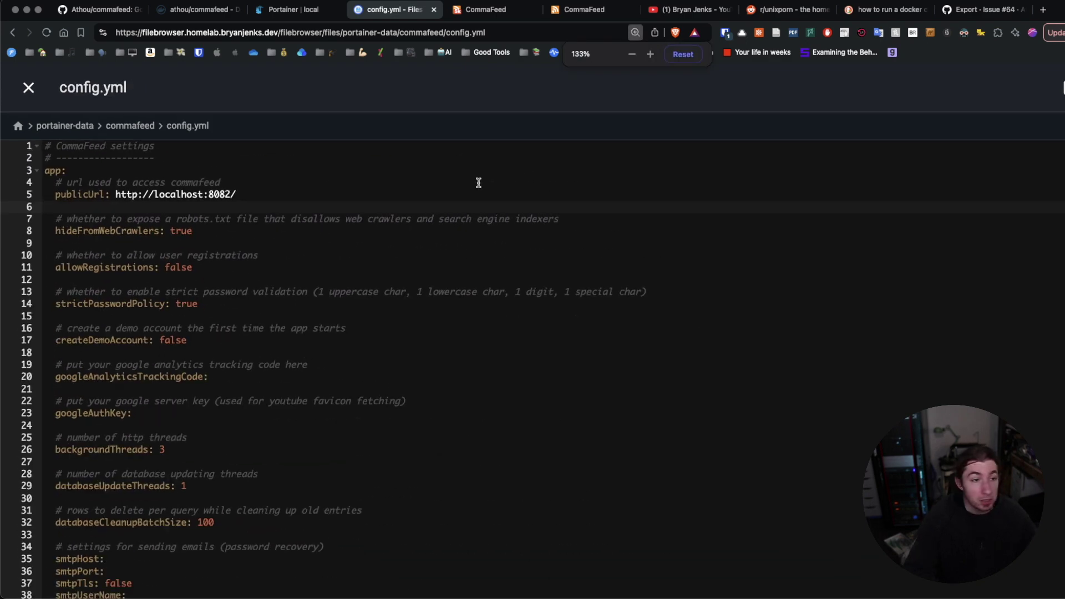
key("super+minus")
key("super+minus")
key("super+equal")
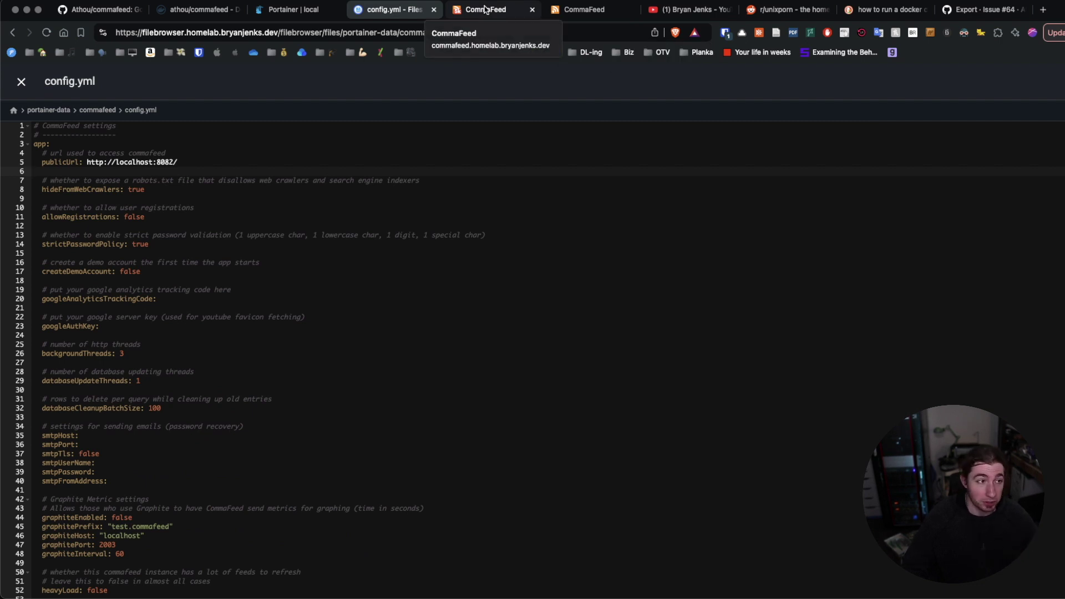
Switch to the CommaFeed reader and open the All category with 4860 unread entries.
left_click(486, 10)
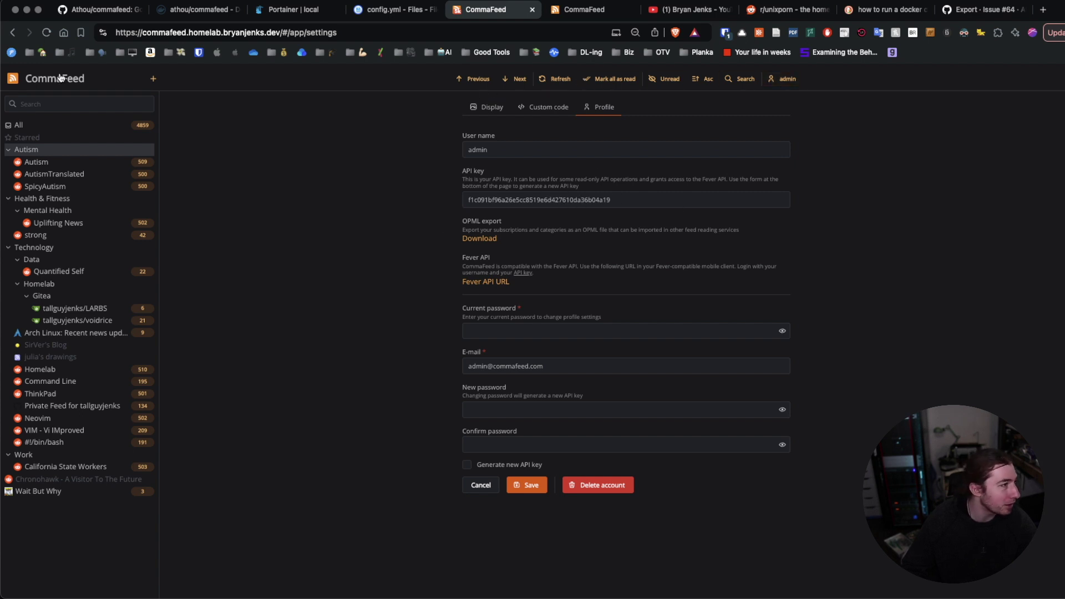
left_click(61, 78)
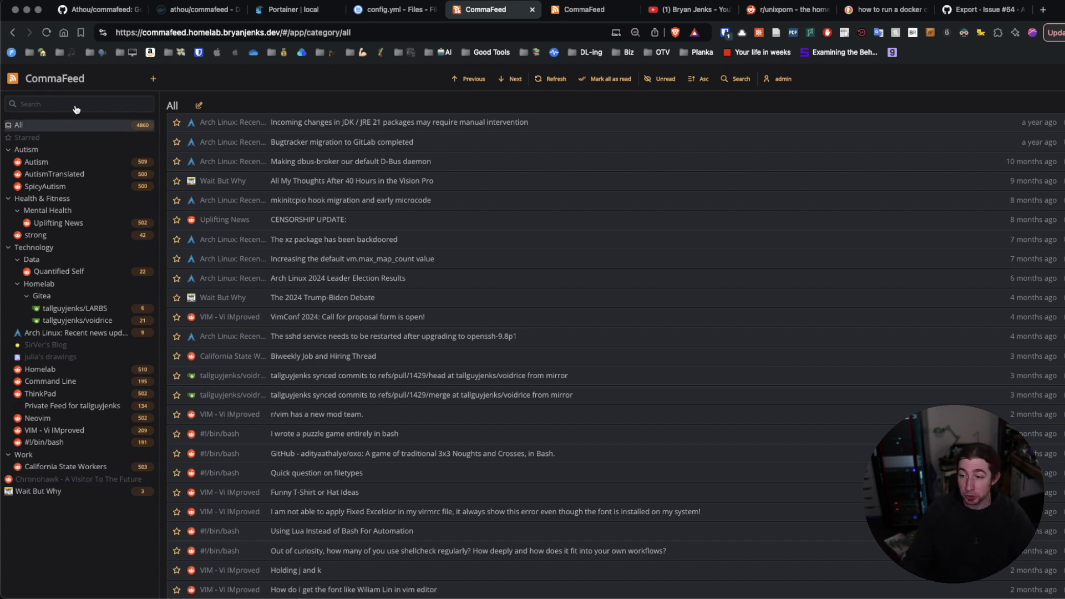
Zoom the reader page in and reload the All feed entries.
key("super+0")
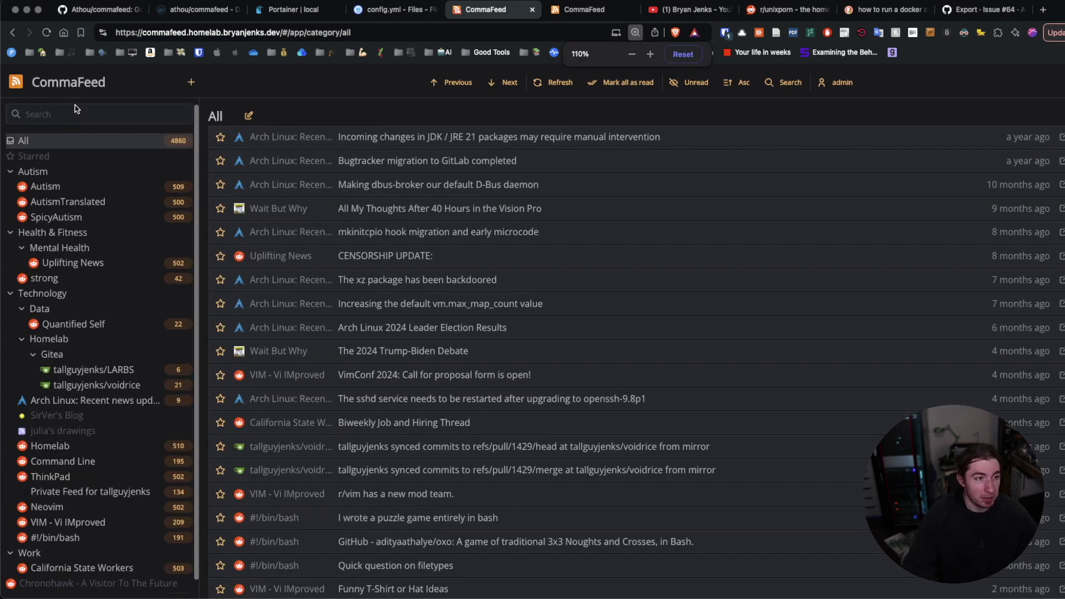
key("super+equal")
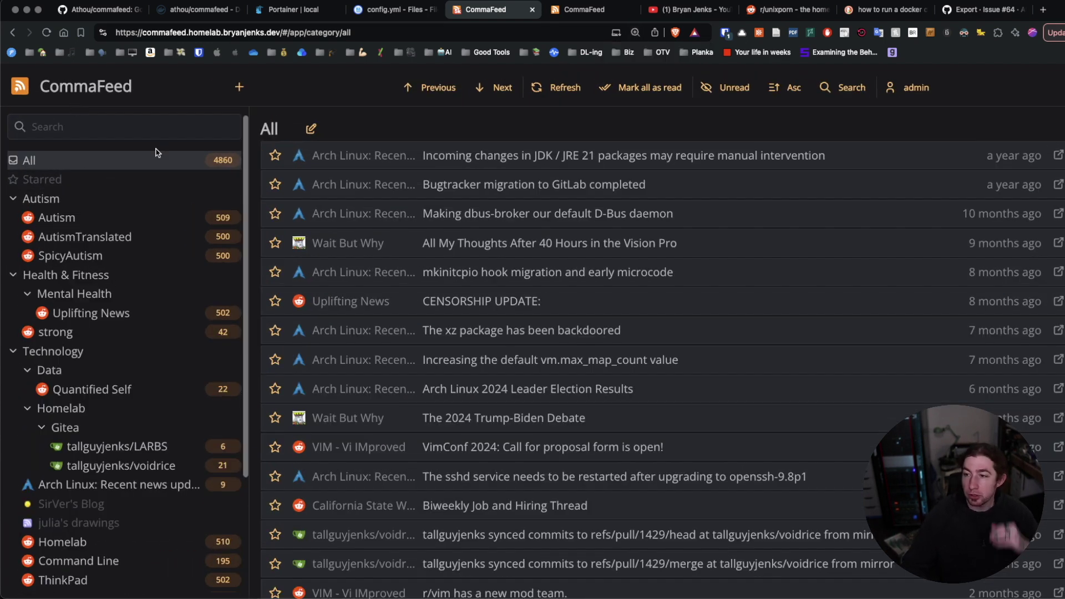
scroll(141, 151, "down", 1)
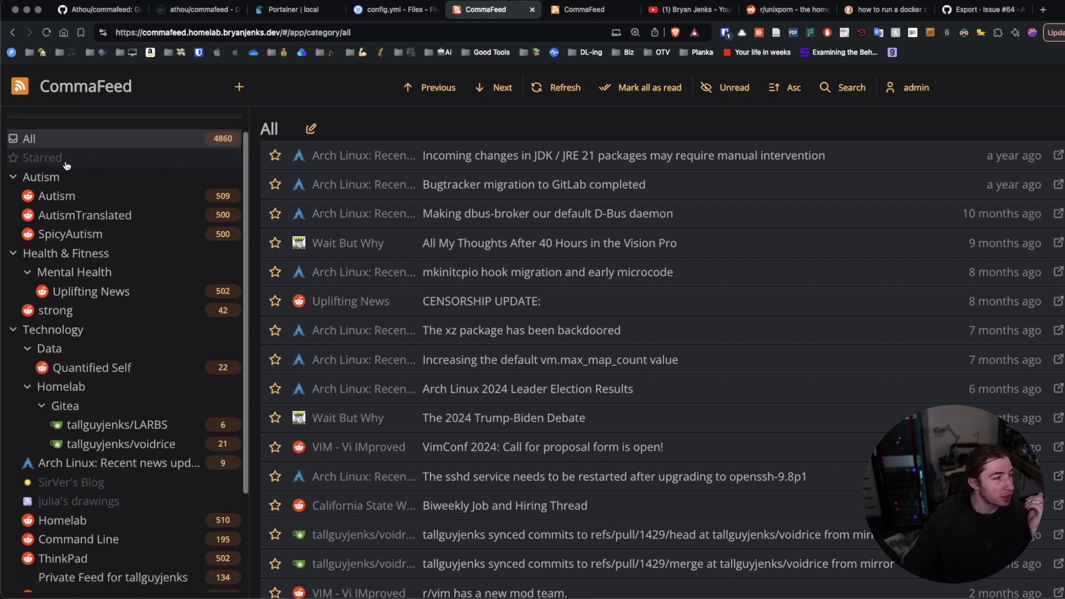
left_click(111, 139)
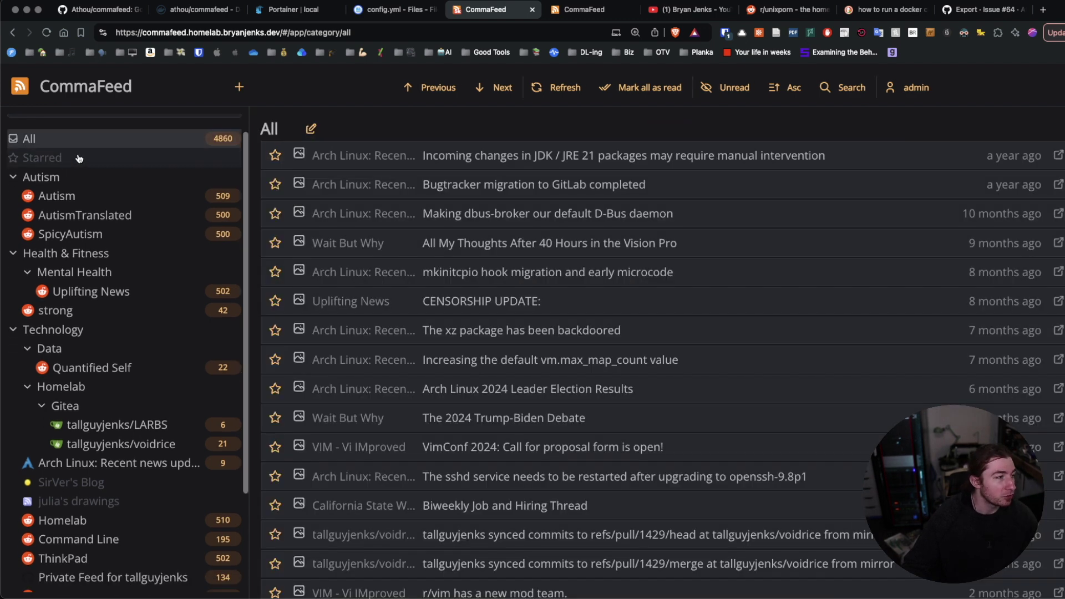
Browse Starred, the Autism category and feed, then open the Technology category's entries.
left_click(78, 159)
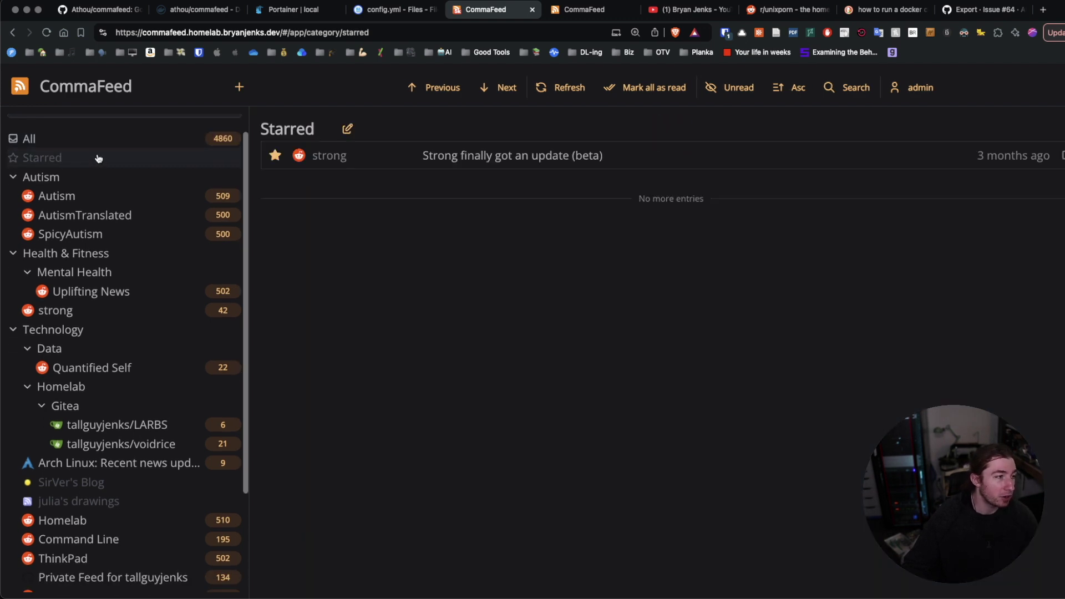
left_click(98, 183)
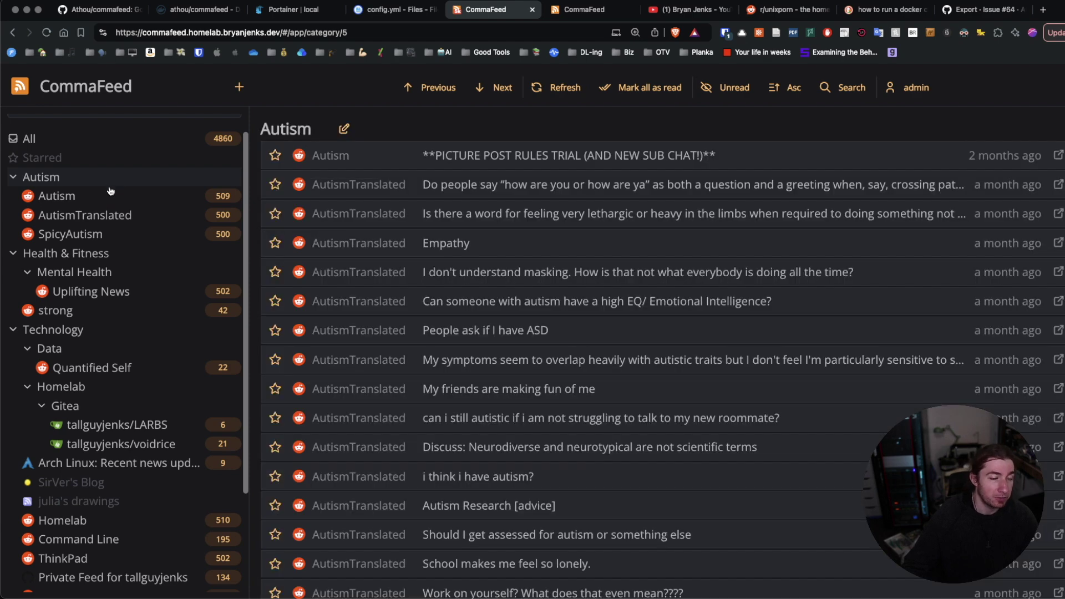
left_click(73, 195)
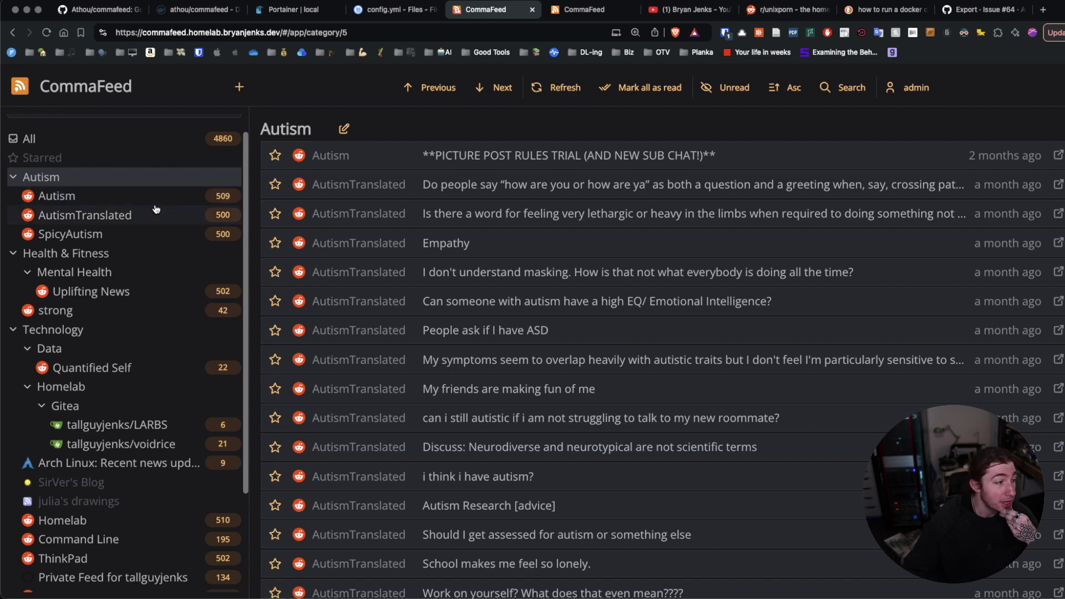
scroll(156, 209, "down", 3)
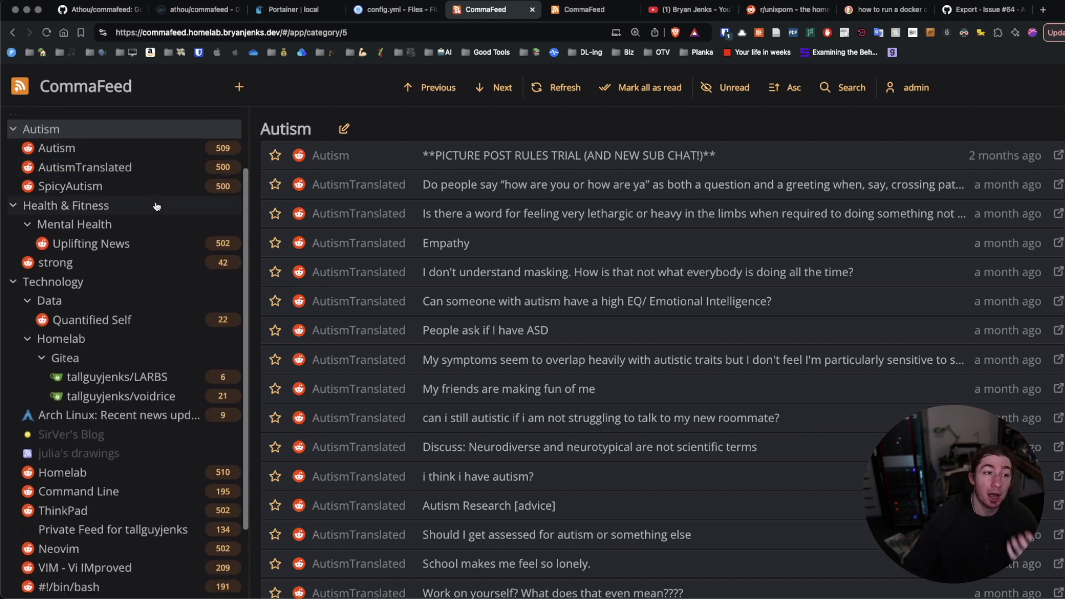
scroll(152, 206, "up", 3)
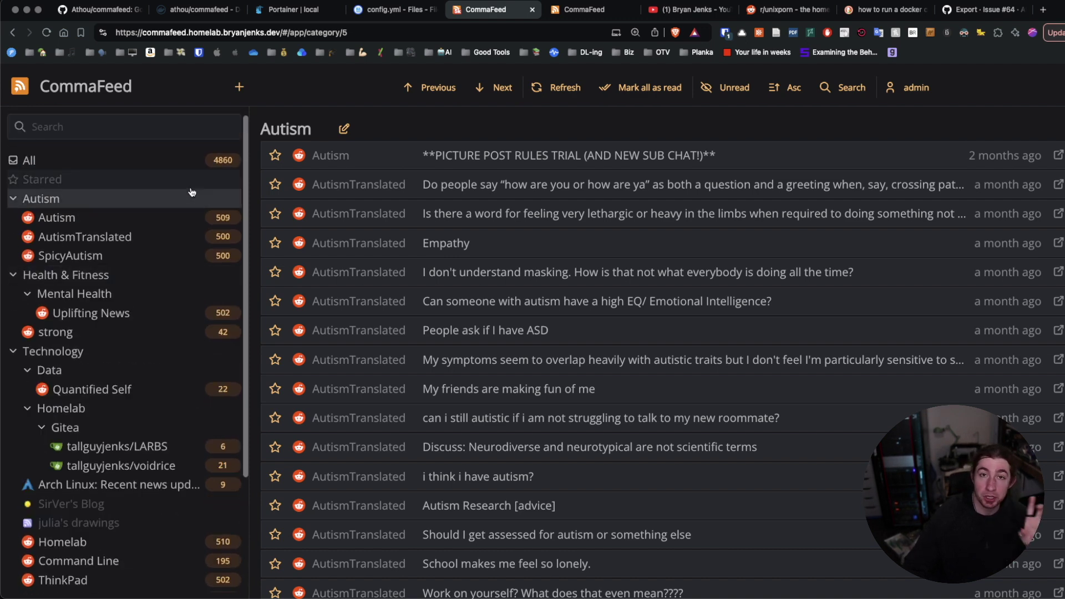
scroll(188, 243, "down", 3)
left_click(119, 284)
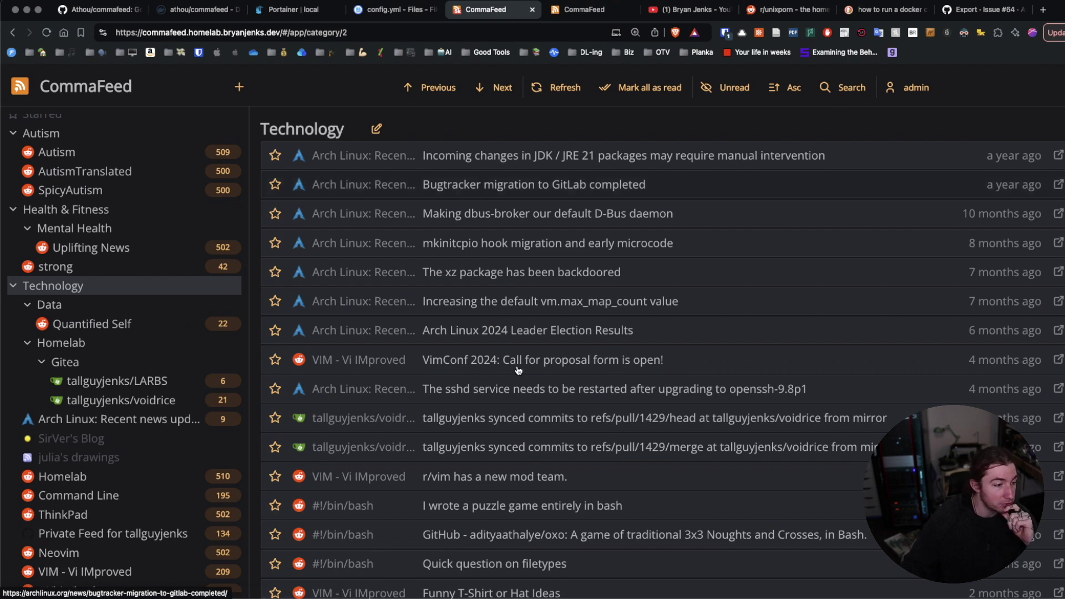
Expand the VimConf 2024 post and the Arch Linux 2024 Leader Election Results post.
scroll(522, 367, "down", 1)
left_click(572, 346)
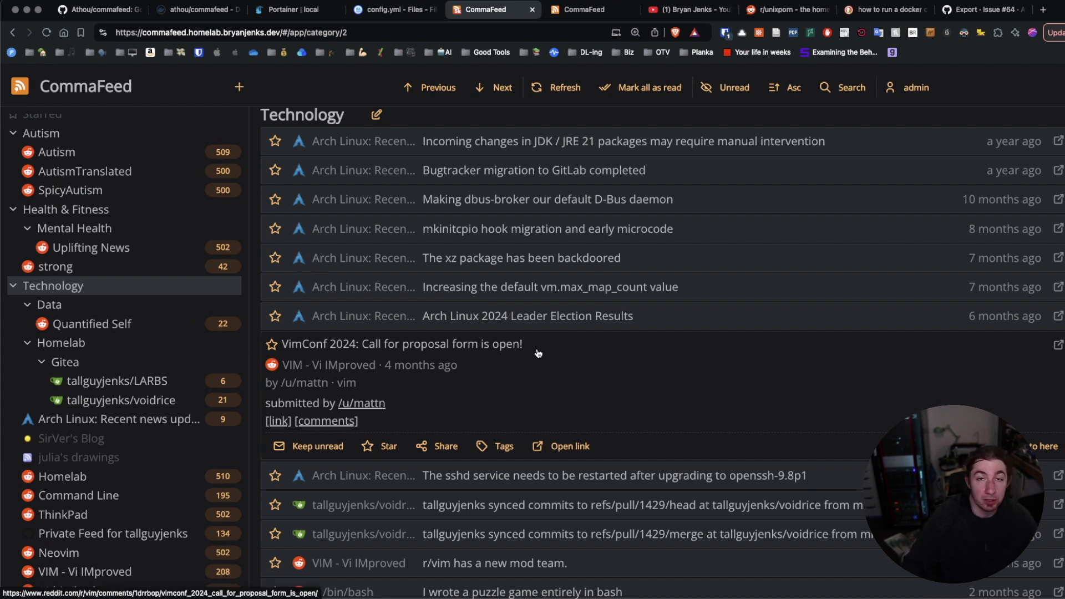
left_click(592, 314)
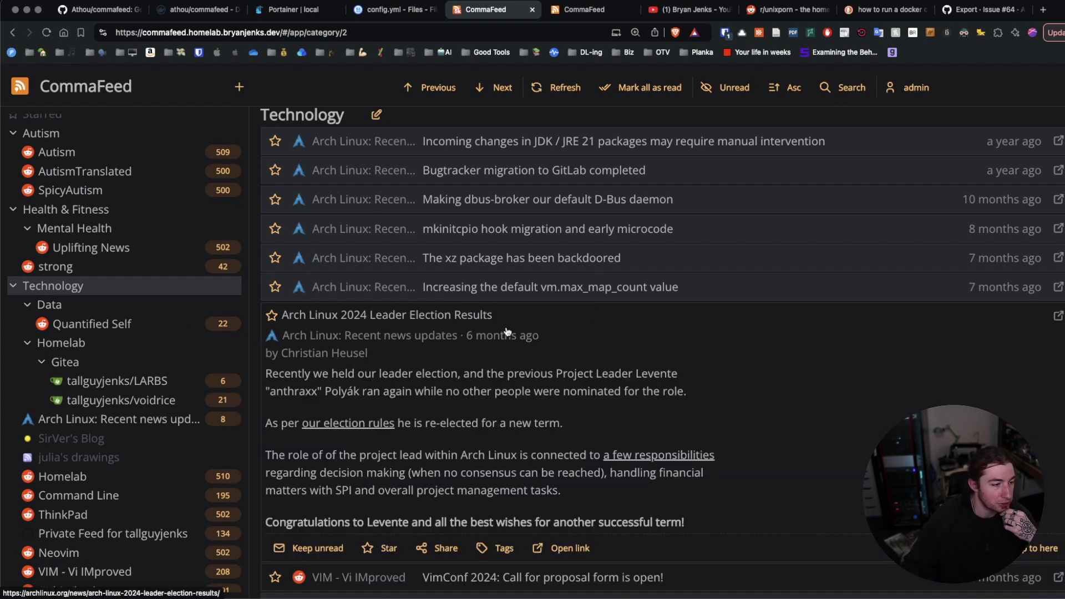
Finish reading the election results, then switch to the Homelab feed in the sidebar.
scroll(632, 380, "down", 2)
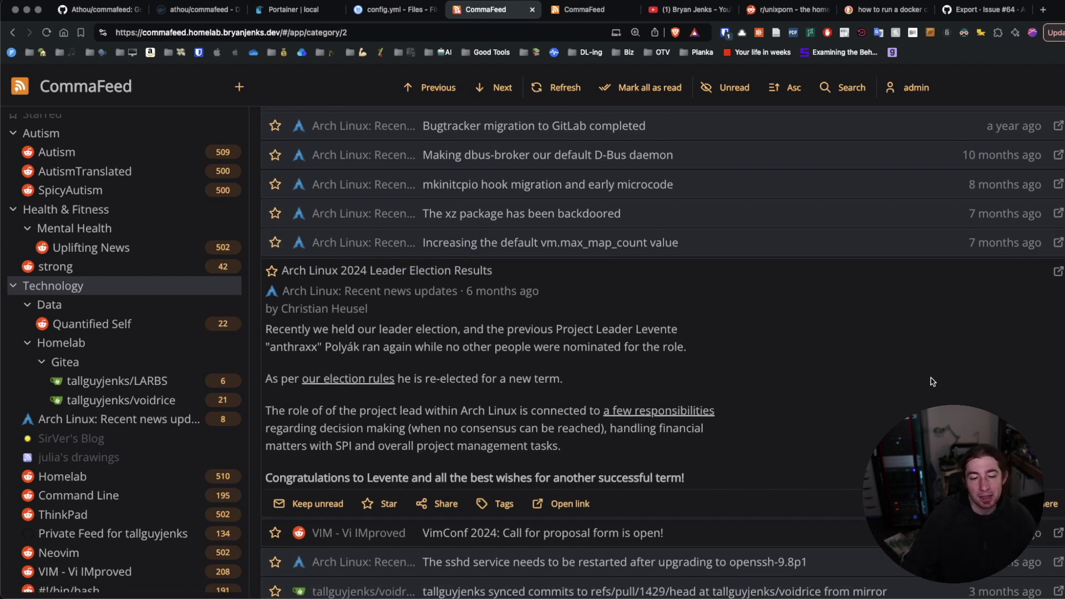
scroll(925, 363, "up", 3)
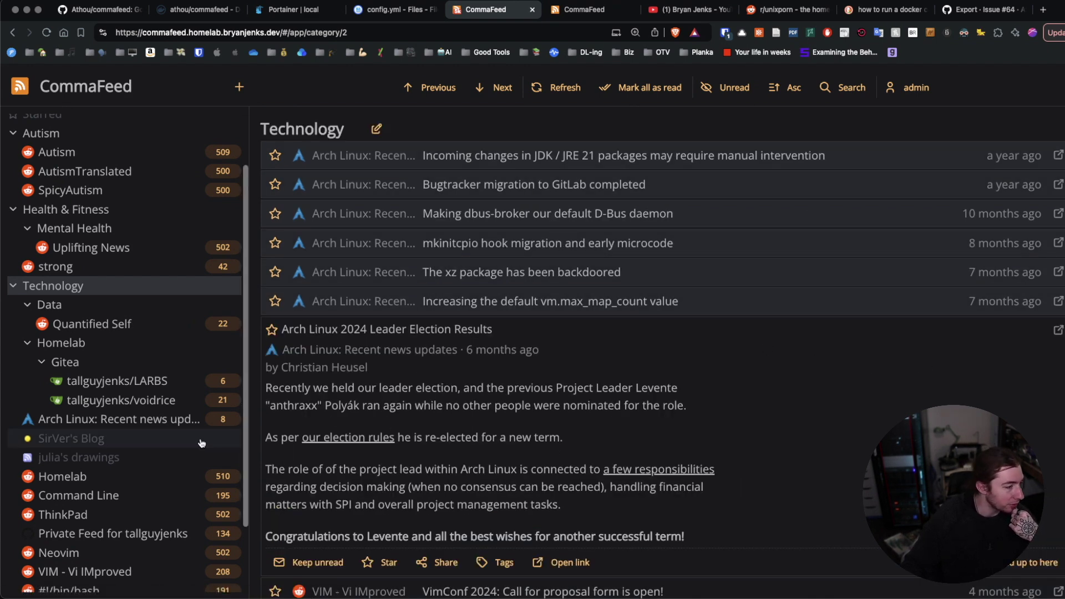
left_click(165, 478)
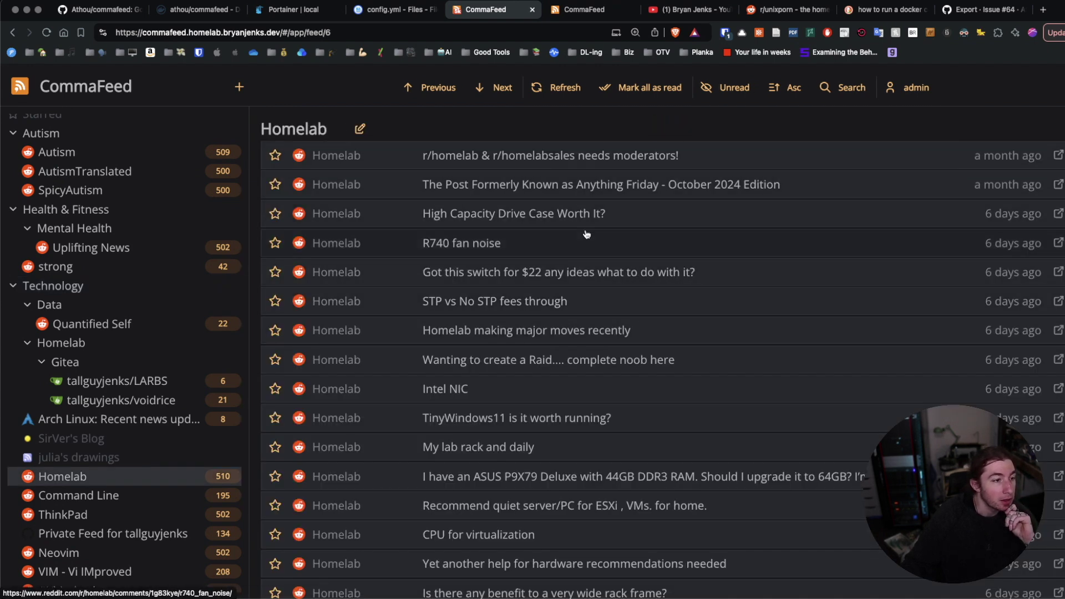
Expand and read the STP vs No STP fees through post.
left_click(664, 306)
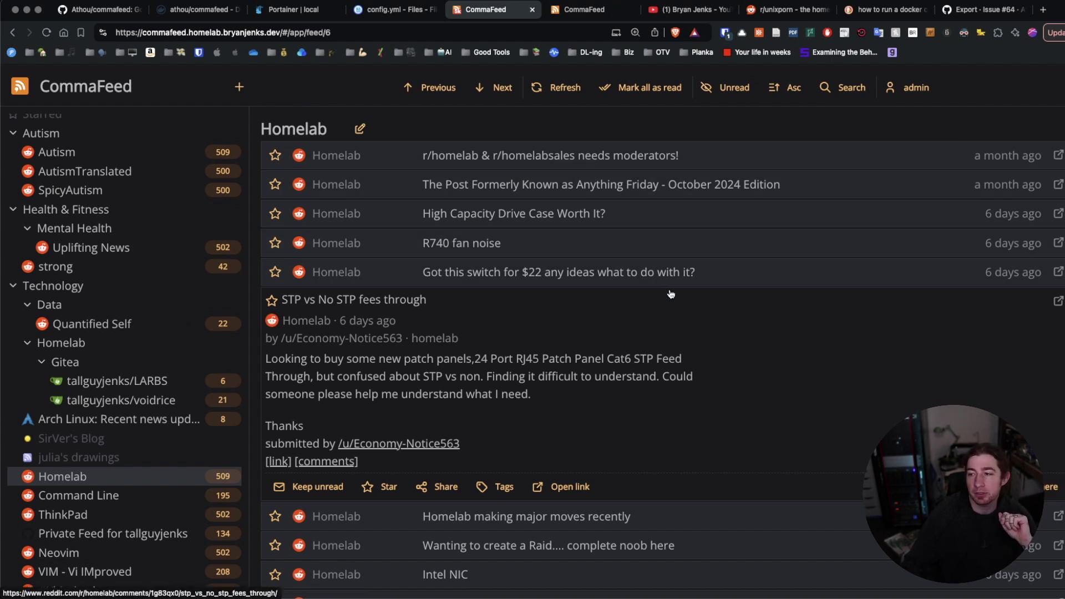
scroll(691, 279, "down", 1)
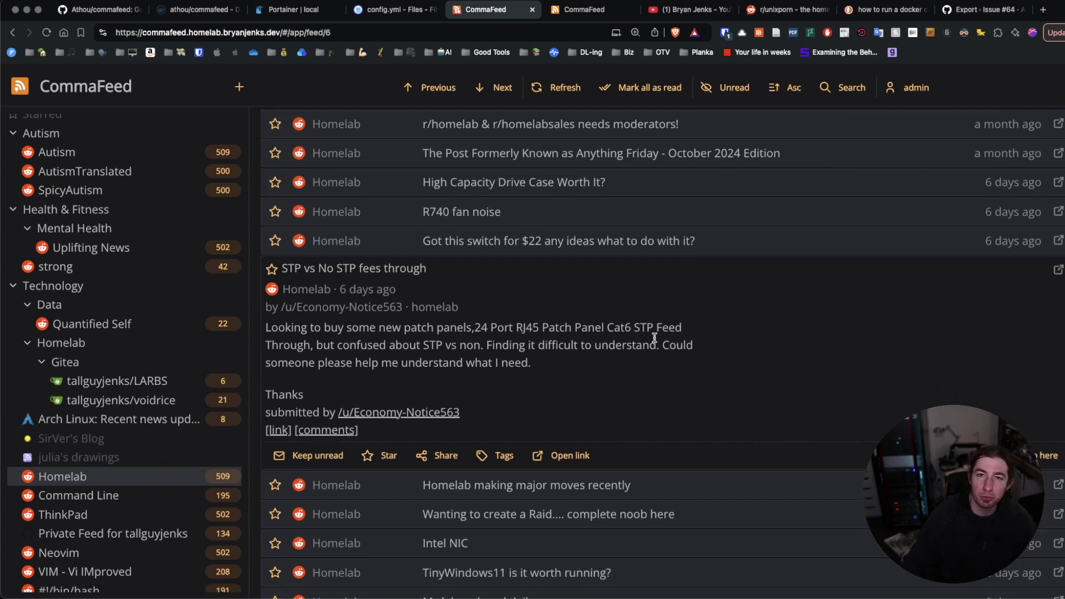
scroll(901, 342, "down", 2)
scroll(949, 337, "up", 3)
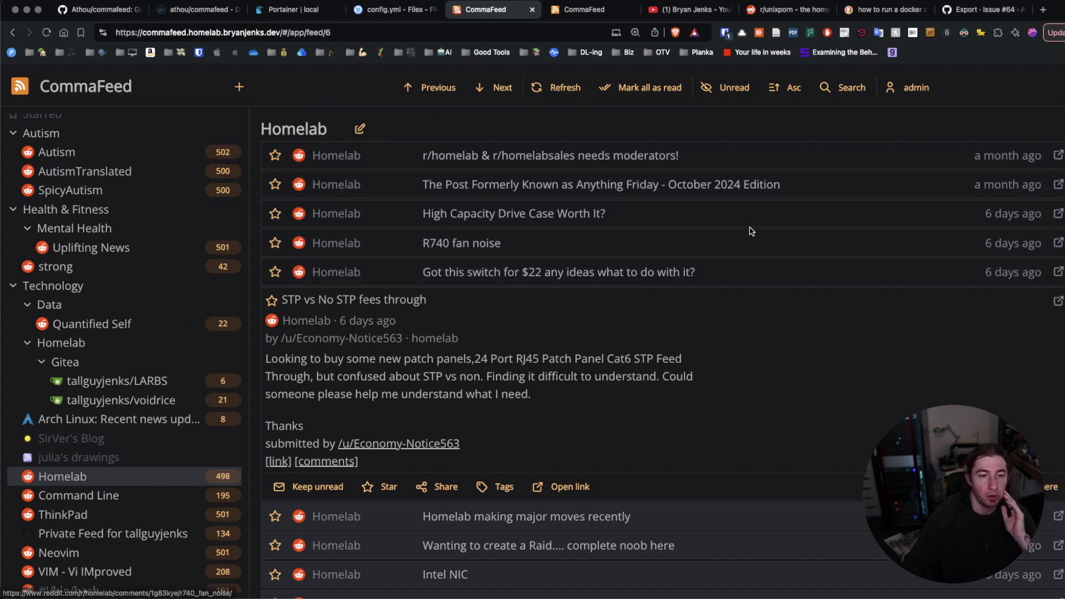
Refresh Homelab, then toggle Asc/Desc and Unread/All back to unread-only, oldest first.
left_click(547, 90)
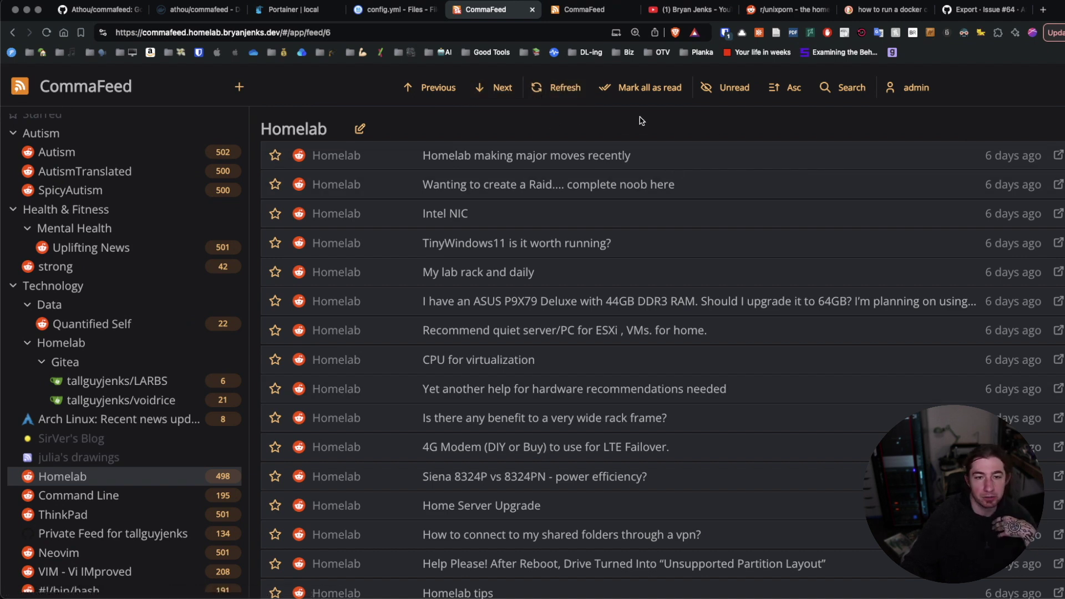
scroll(916, 185, "down", 15)
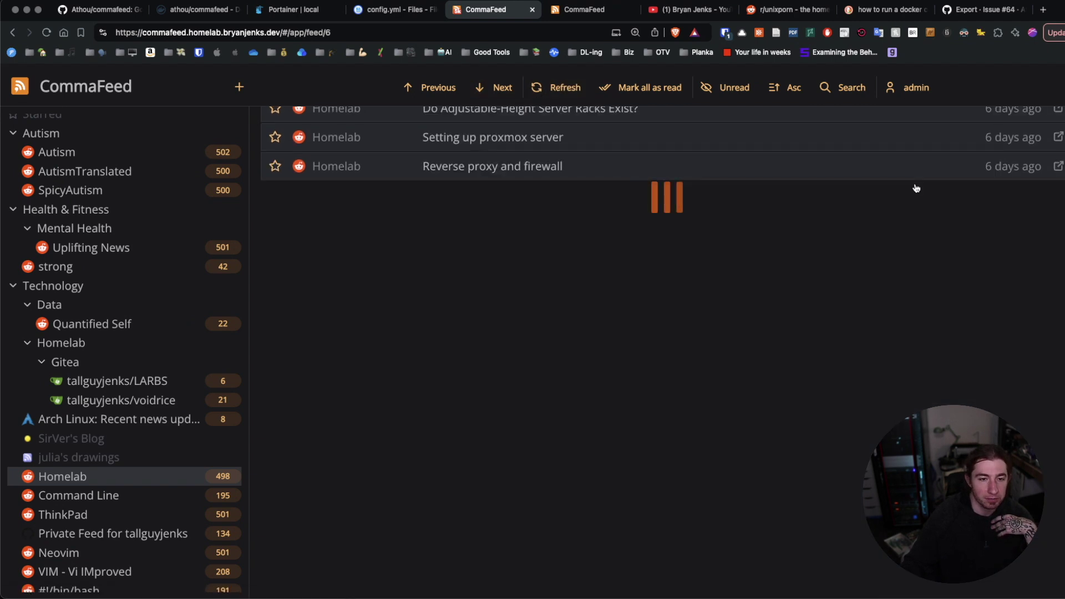
scroll(917, 186, "up", 15)
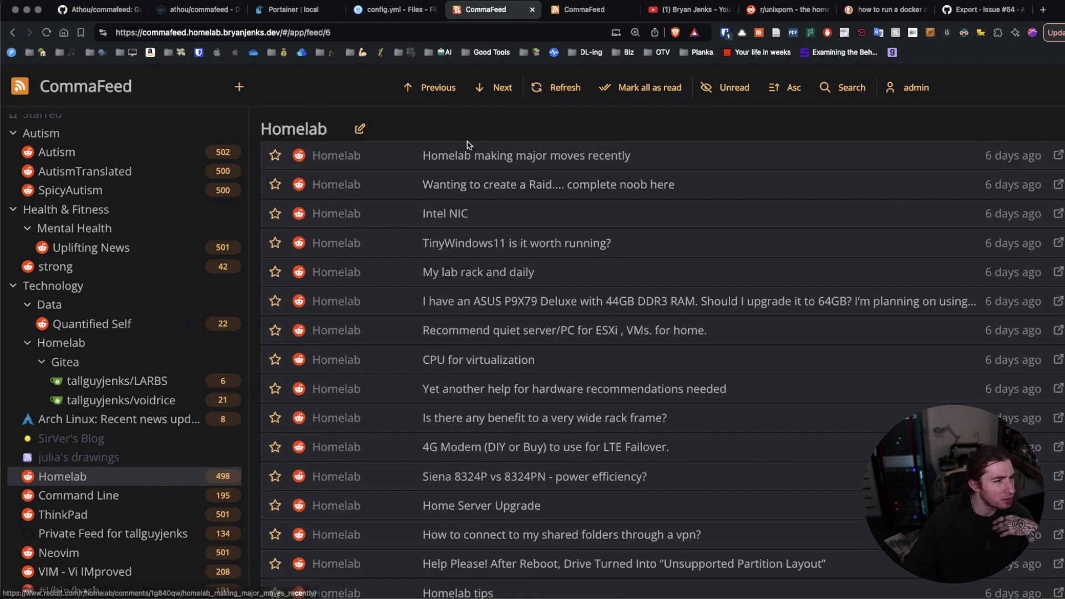
left_click(788, 91)
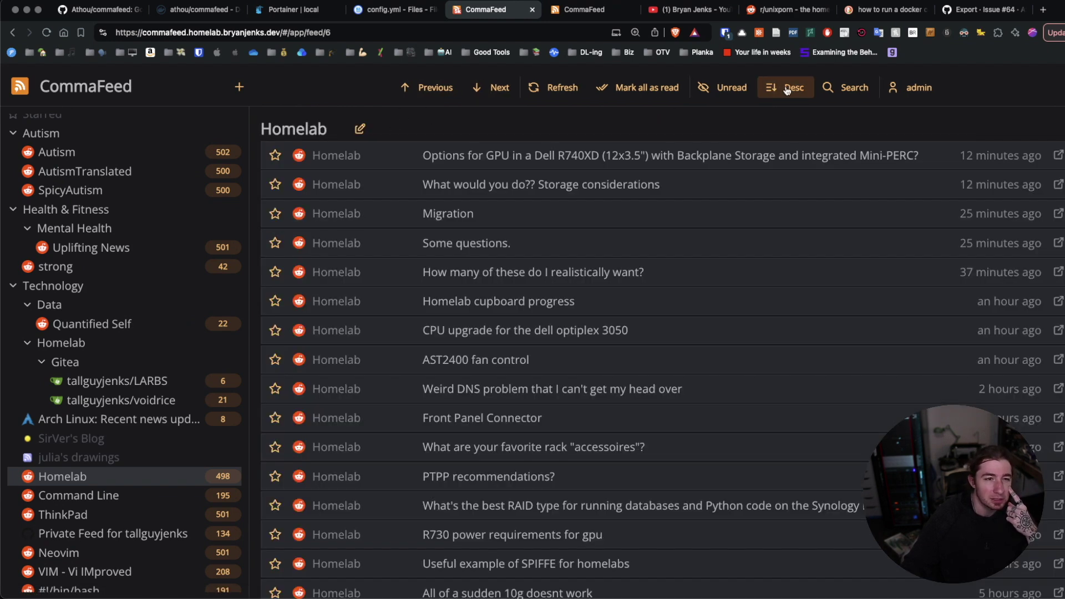
left_click(787, 91)
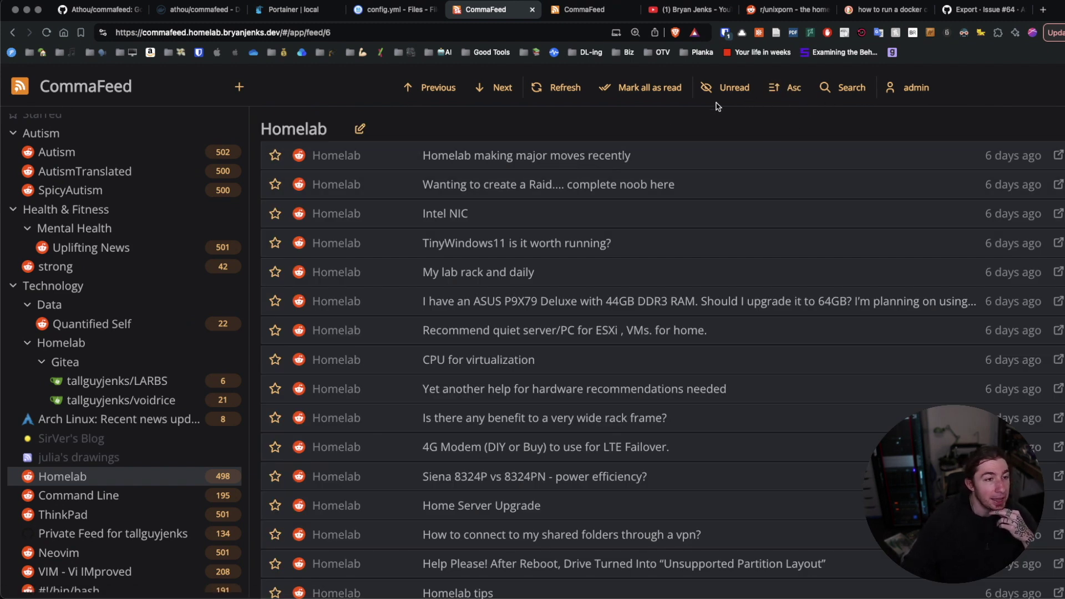
left_click(731, 92)
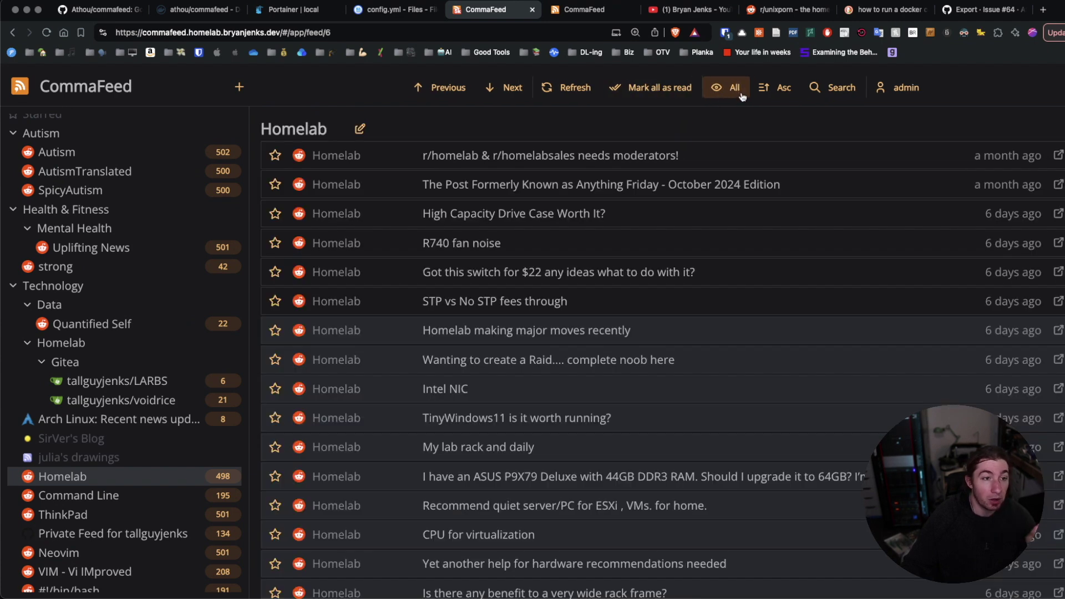
left_click(732, 92)
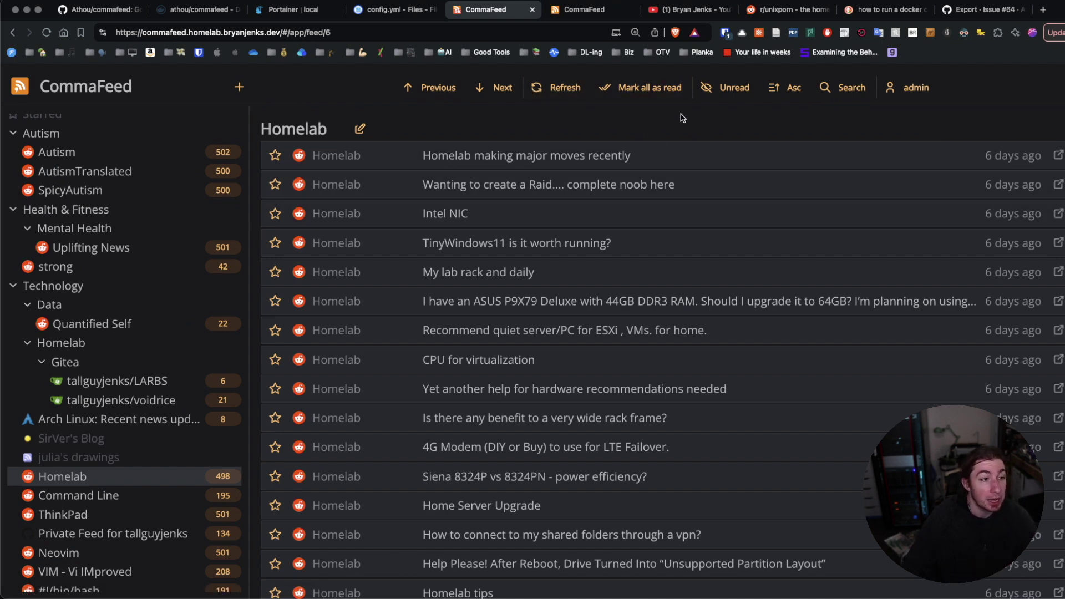
Scroll the sidebar feed list and the Homelab feed's 498 unread posts.
scroll(493, 335, "down", 2)
scroll(489, 269, "up", 2)
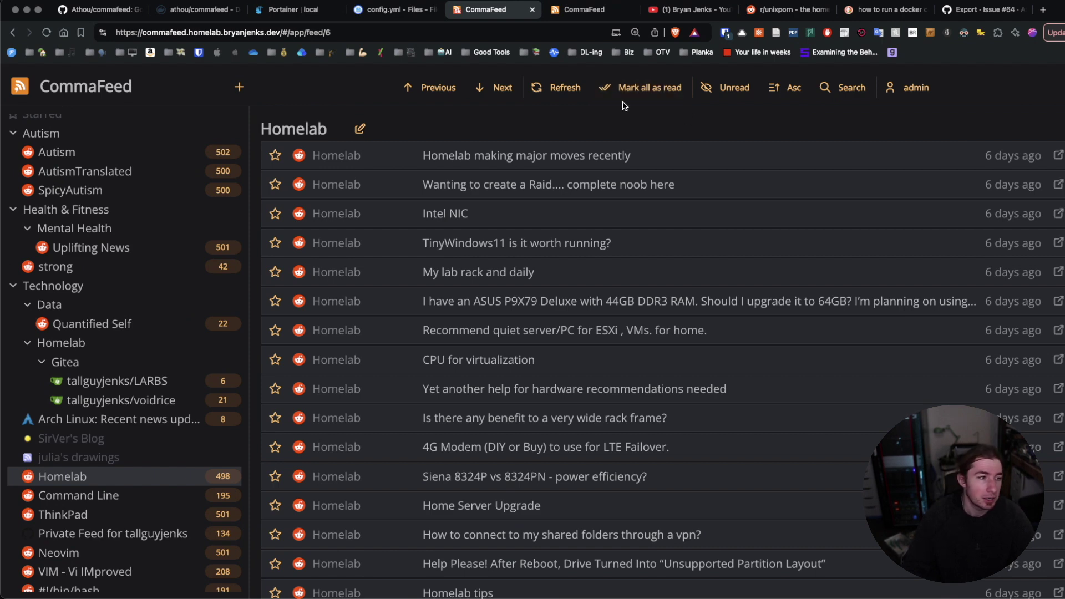
scroll(485, 154, "down", 2)
scroll(537, 187, "up", 2)
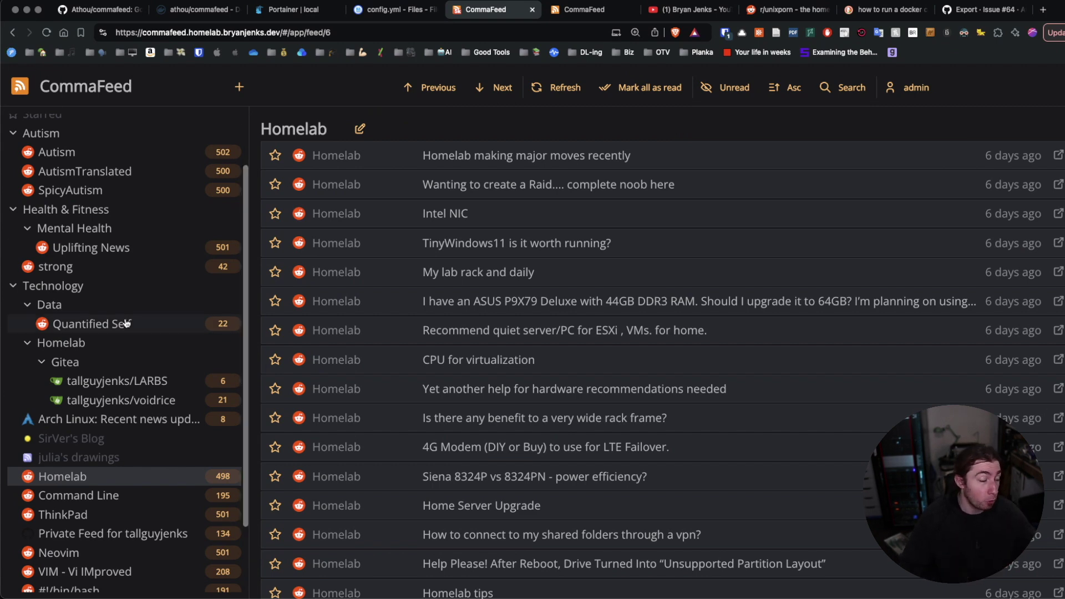
scroll(119, 250, "down", 1)
scroll(108, 177, "down", 3)
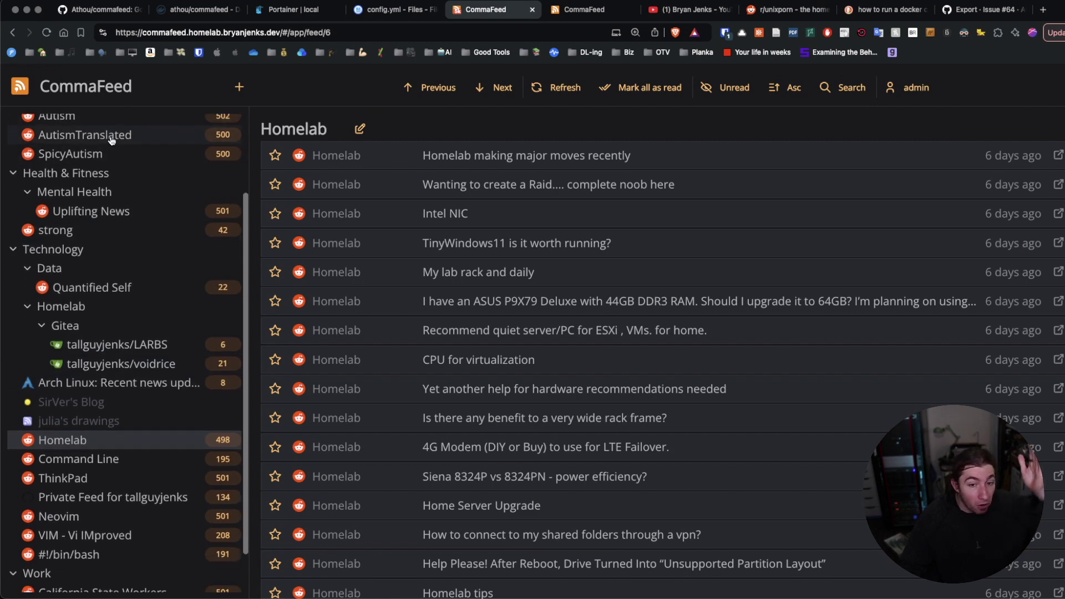
scroll(172, 321, "up", 7)
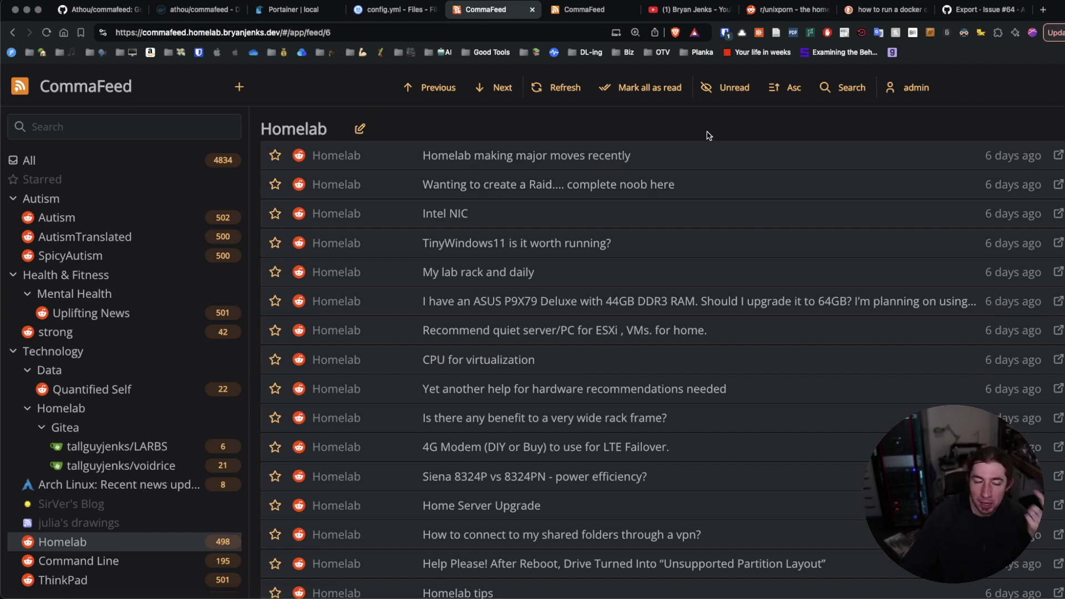
On the add page, try the Add category form's Category and Parent fields, then show OPML import.
left_click(233, 86)
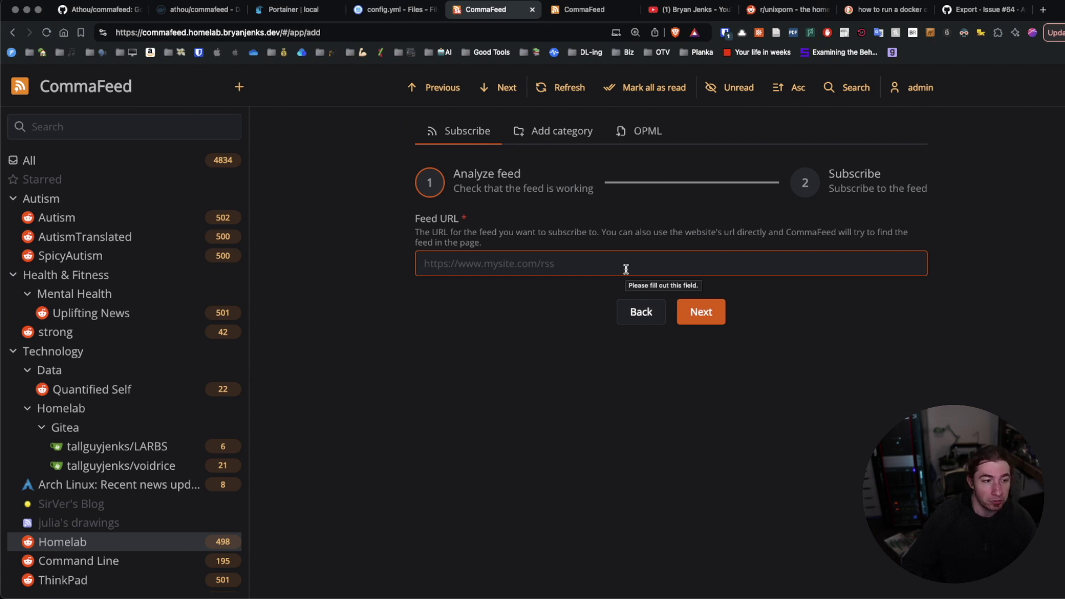
left_click(561, 131)
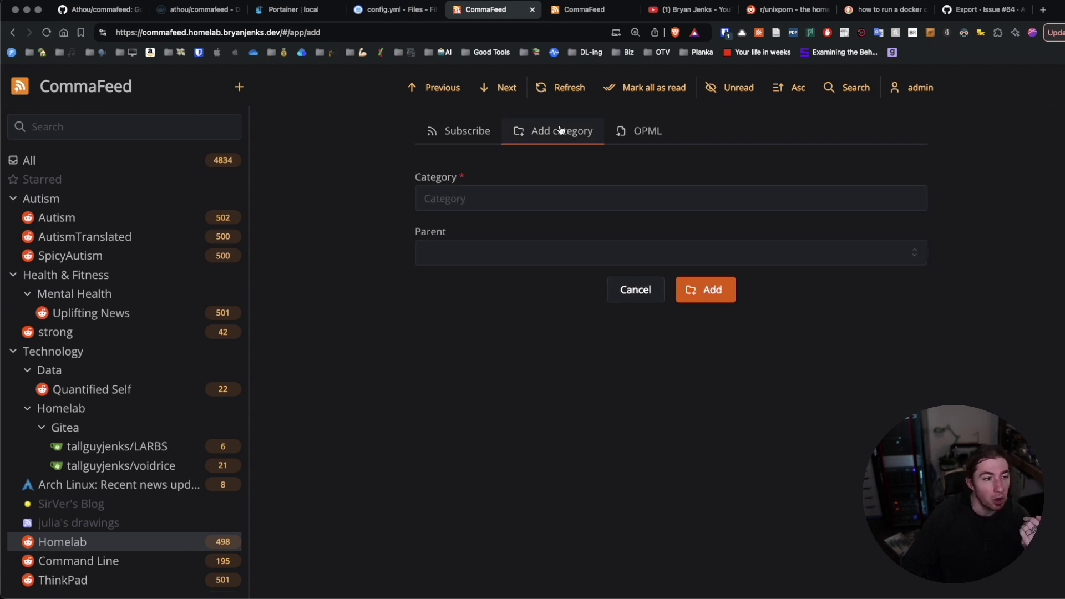
left_click(491, 200)
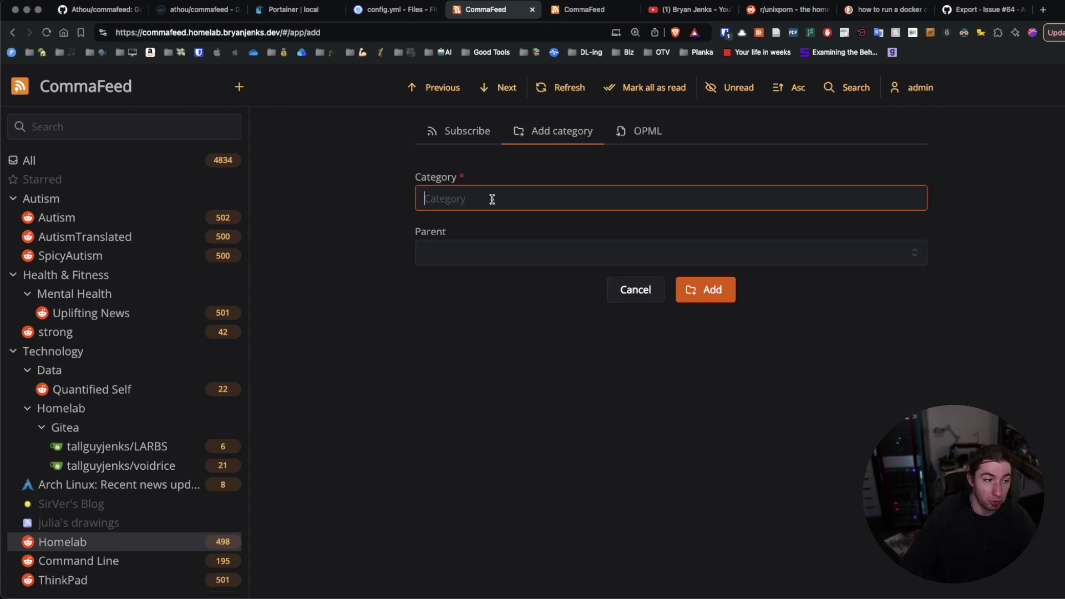
left_click(494, 259)
left_click(516, 253)
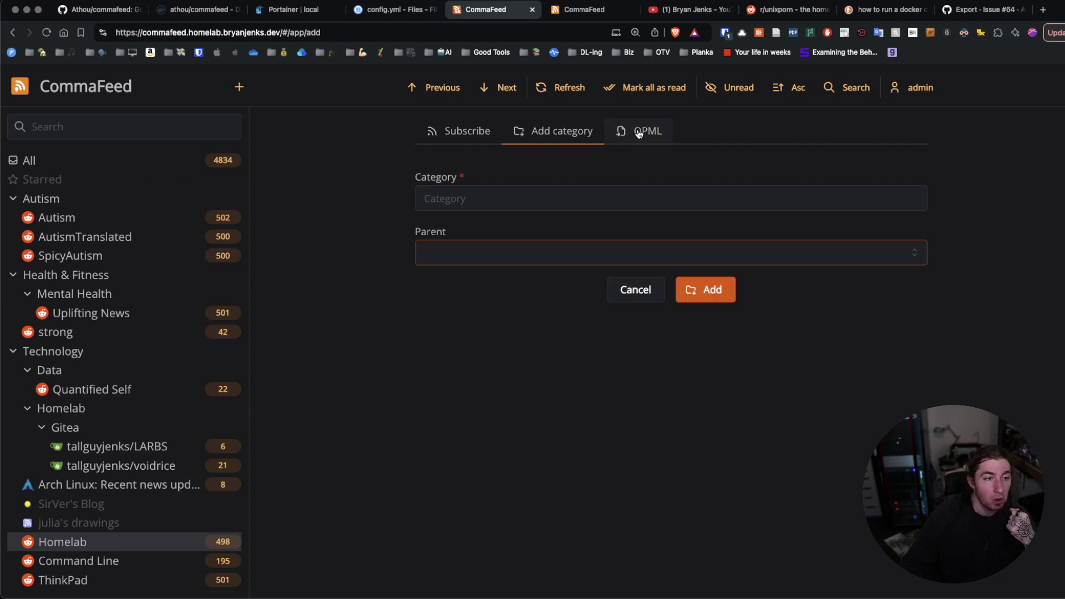
left_click(639, 134)
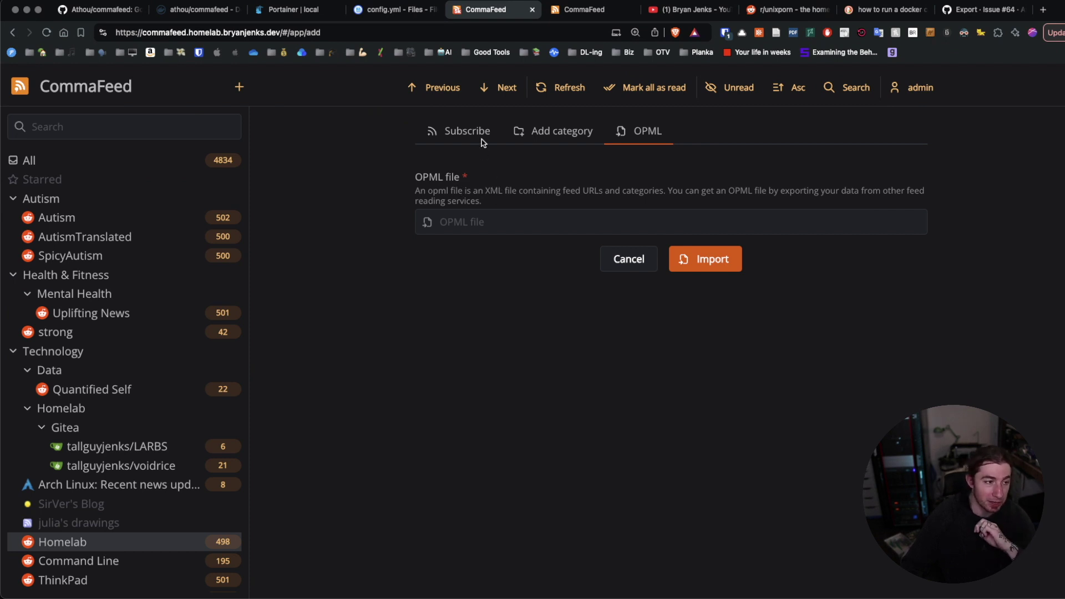
Open admin Settings and scroll through the Profile tab with its OPML export option.
left_click(916, 93)
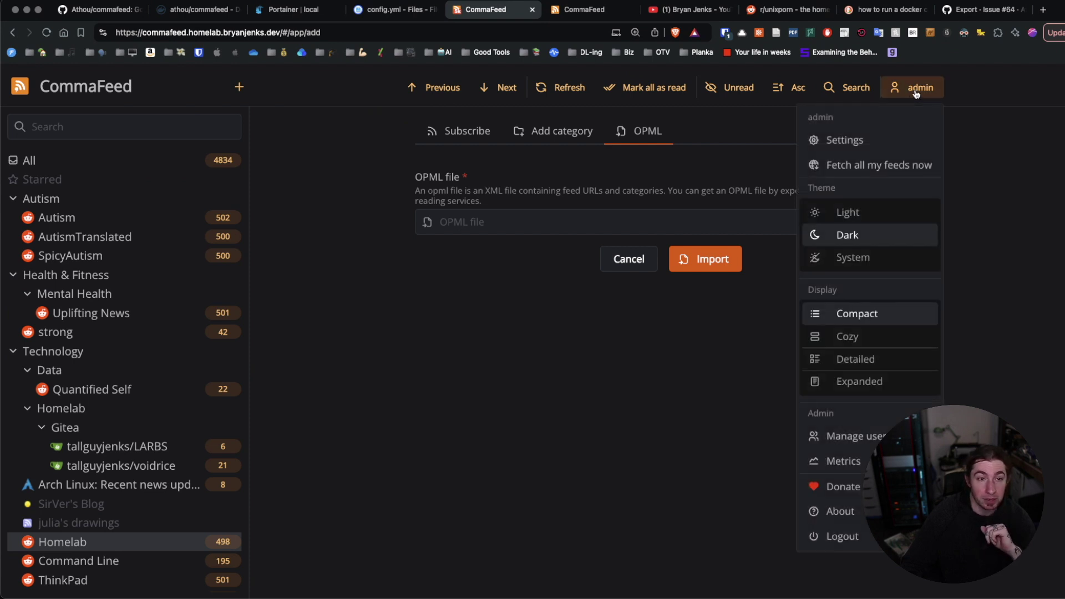
left_click(857, 142)
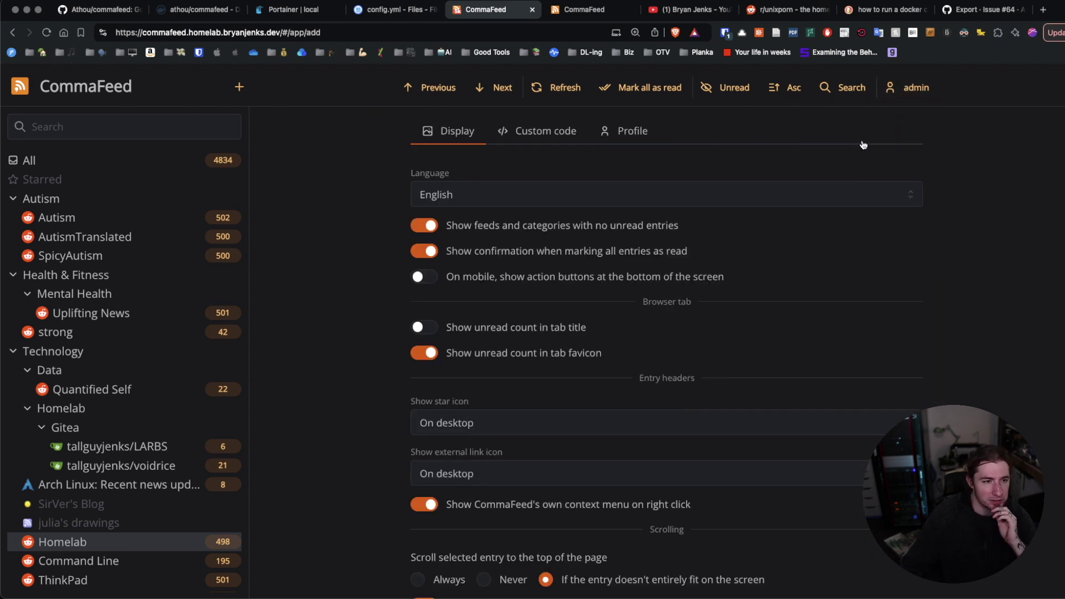
left_click(649, 136)
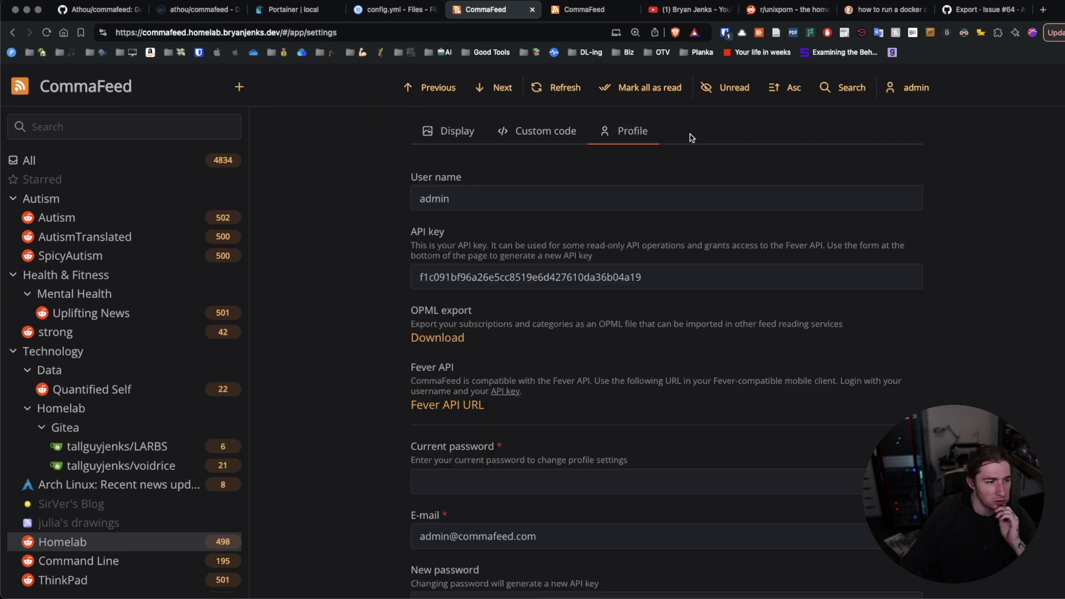
scroll(636, 139, "down", 1)
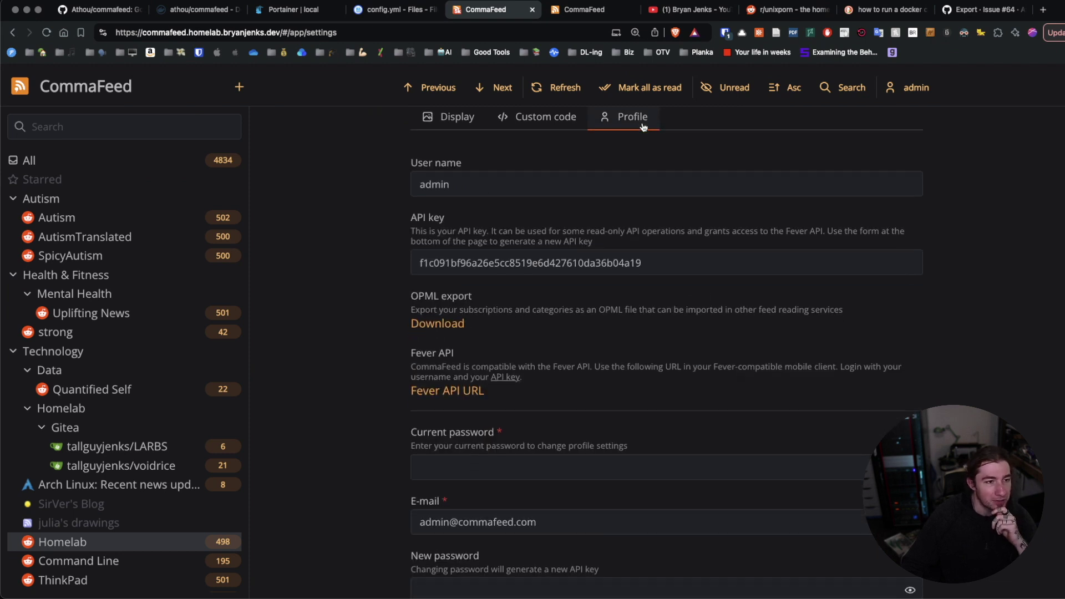
scroll(527, 248, "down", 1)
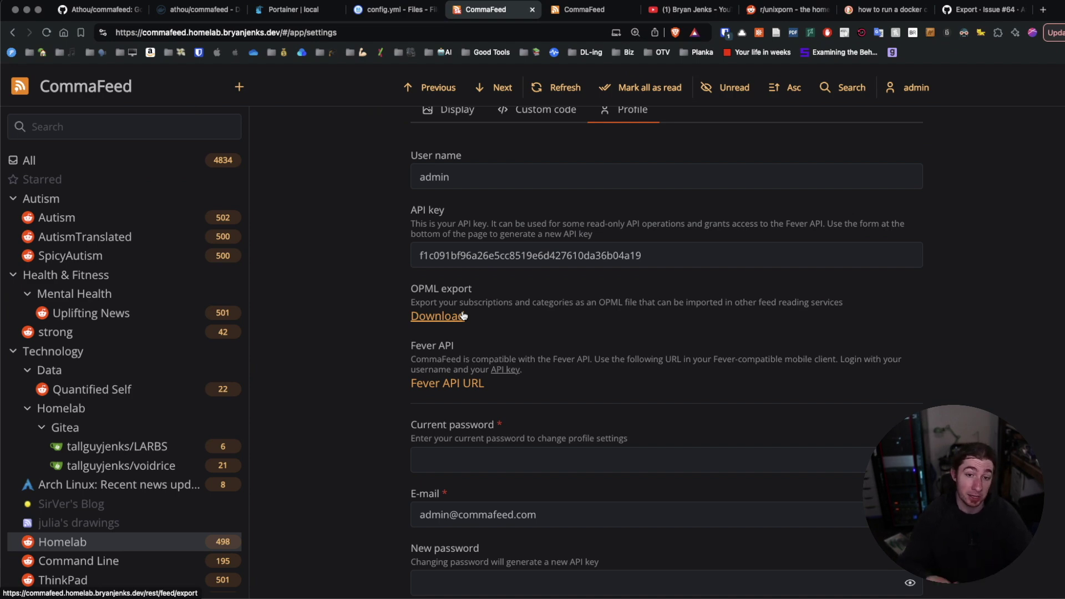
scroll(463, 316, "down", 3)
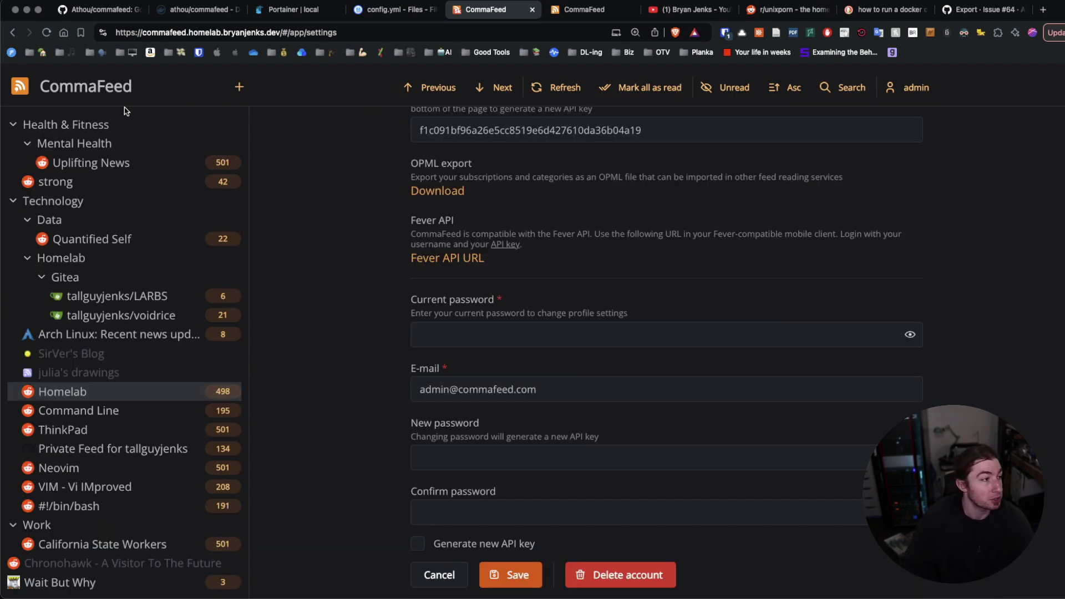
scroll(120, 126, "up", 3)
Return to All and collapse the Autism, Health & Fitness and Technology categories.
left_click(77, 85)
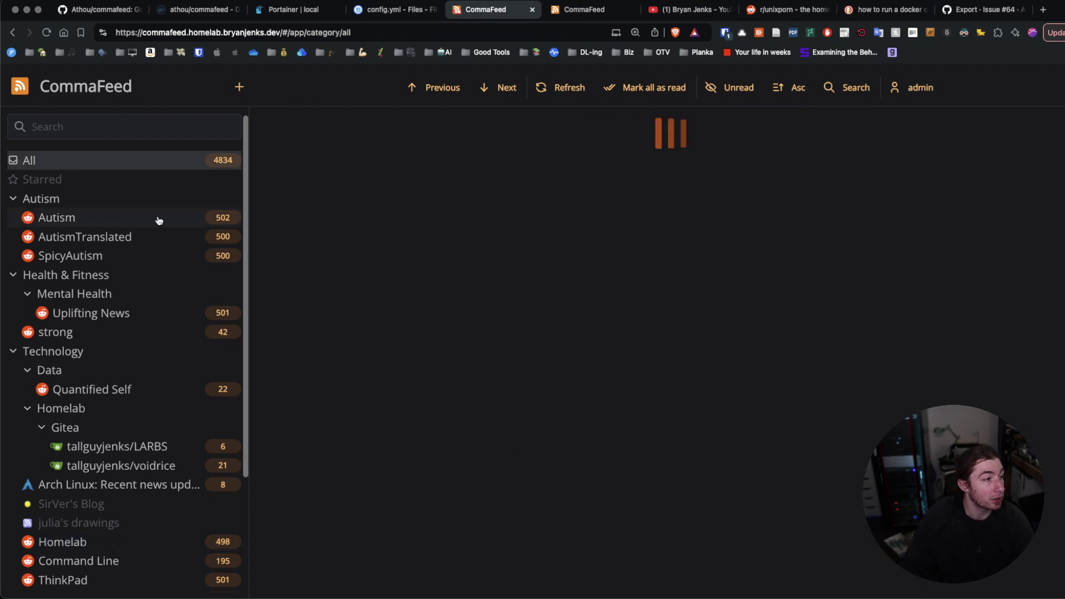
scroll(157, 219, "down", 3)
scroll(95, 218, "up", 3)
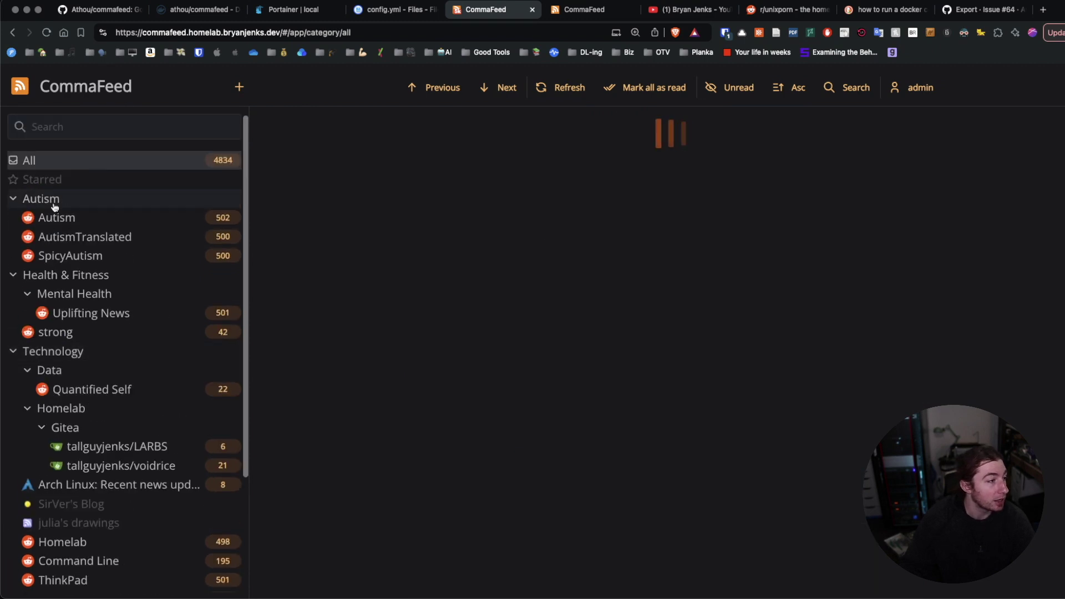
left_click(13, 199)
left_click(13, 219)
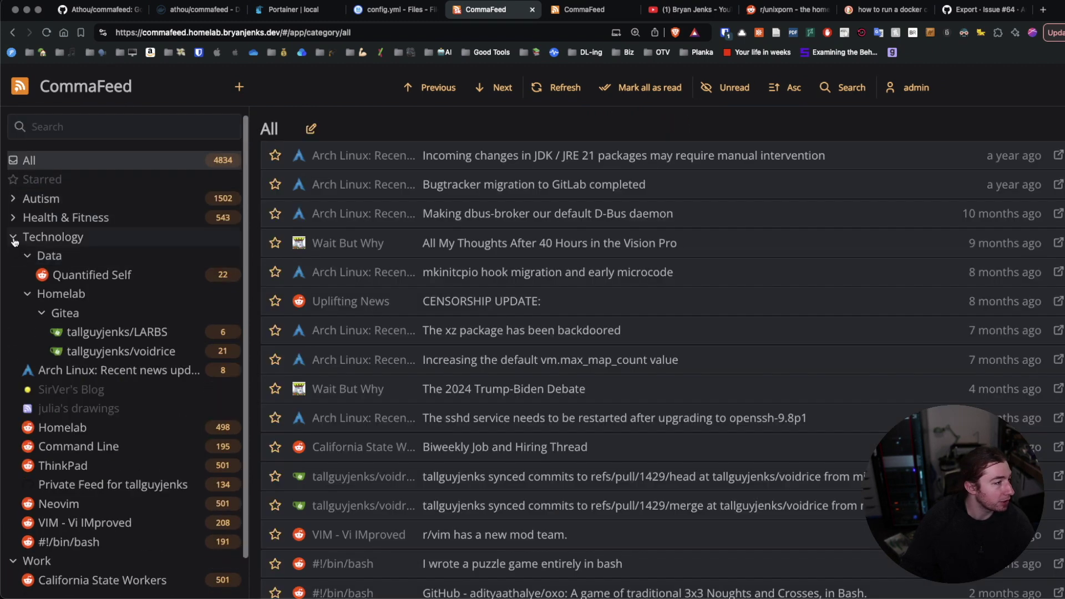
left_click(13, 237)
Add a new top-level category named 'Youtube'.
left_click(239, 86)
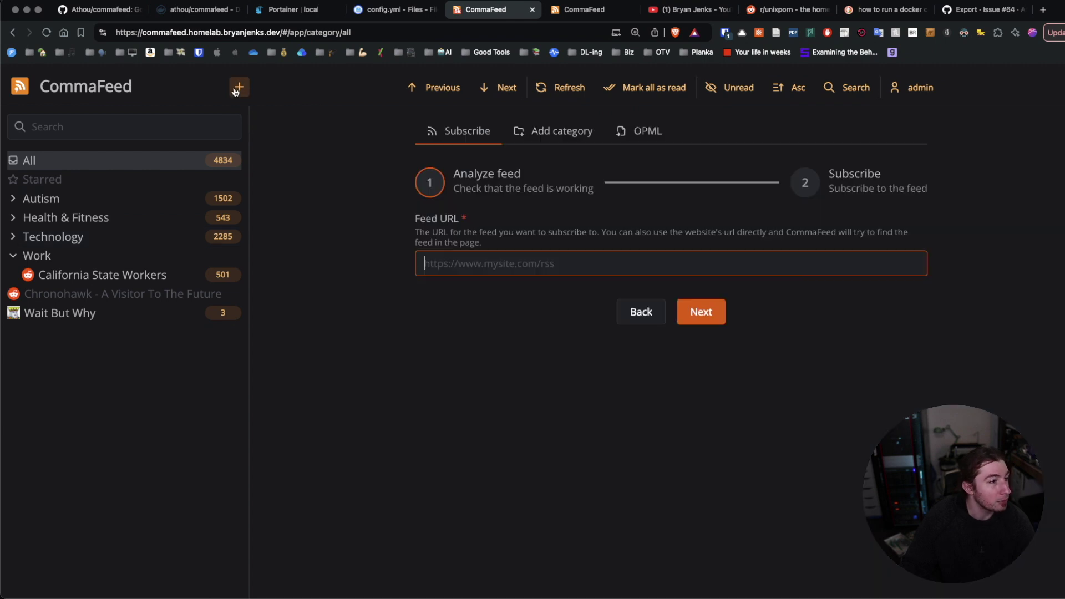
left_click(584, 139)
left_click(500, 199)
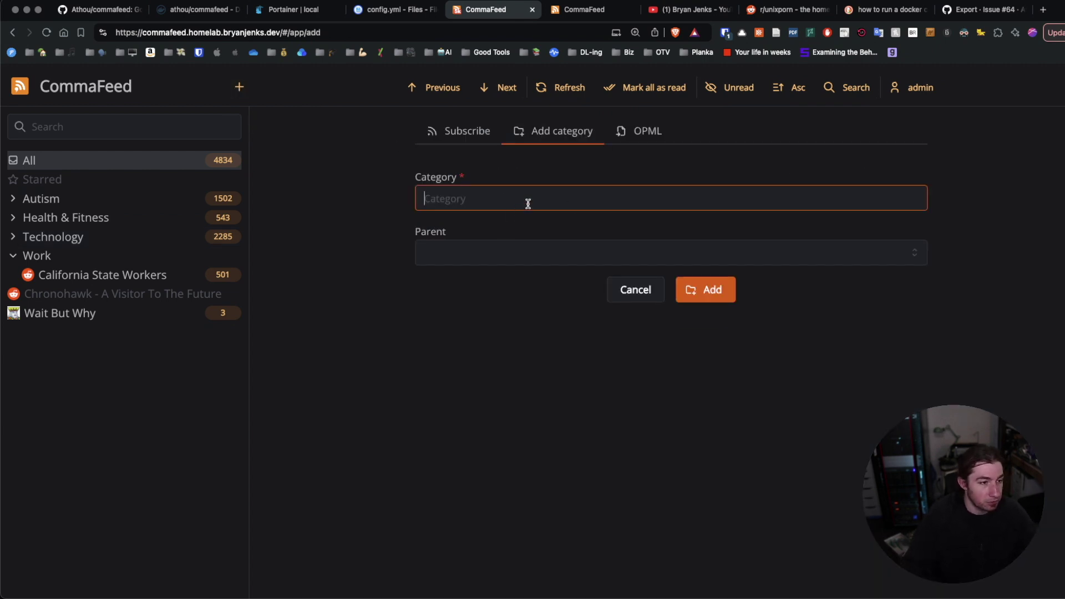
type("Youtube")
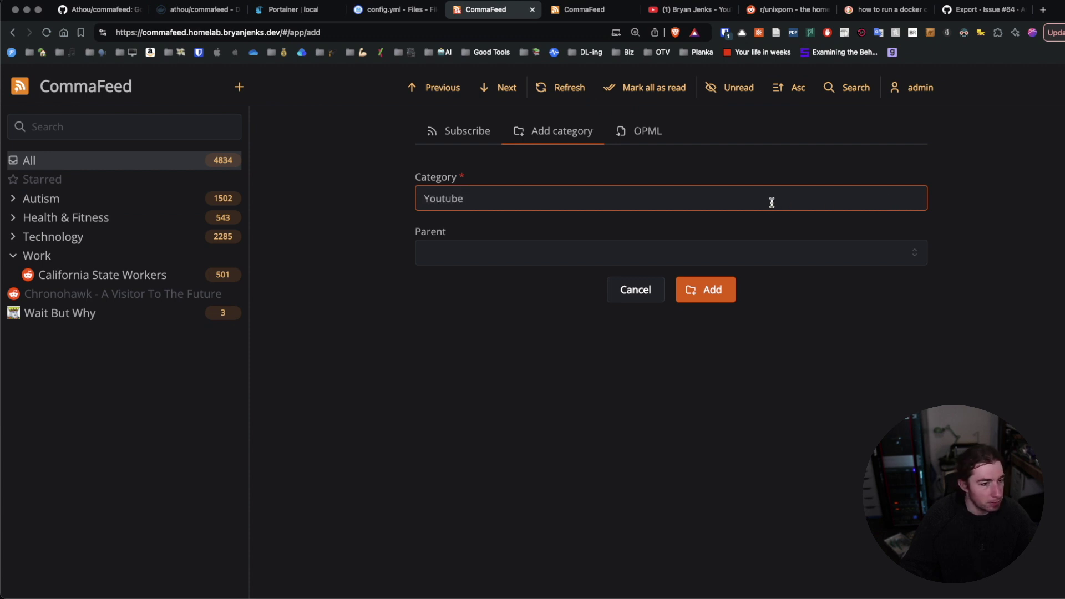
left_click(714, 292)
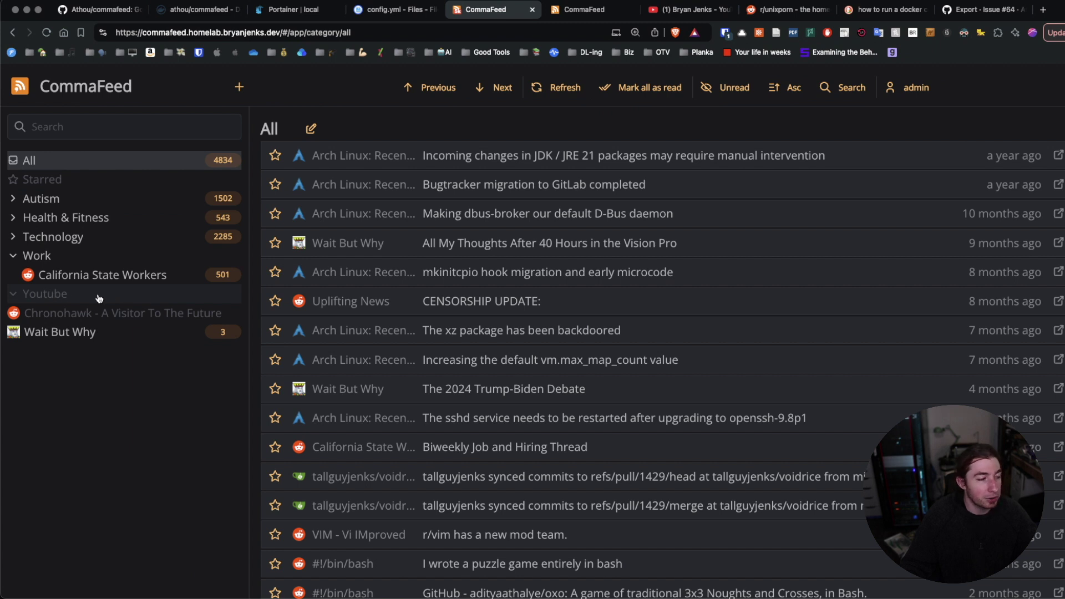
Open the Youtube category from the sidebar, then bring up the Subscribe form with +.
right_click(156, 302)
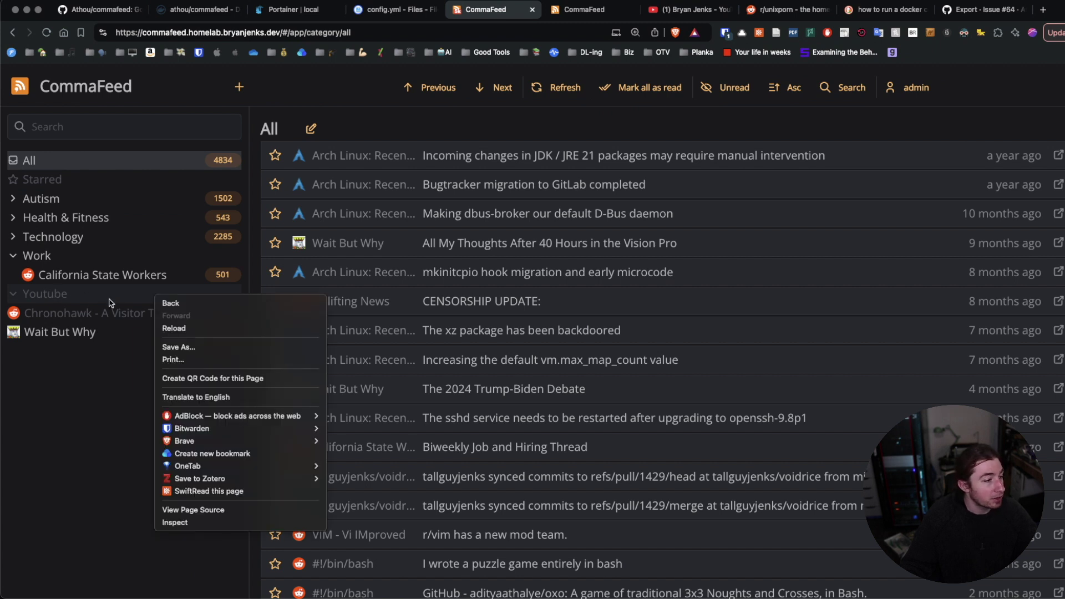
left_click(68, 292)
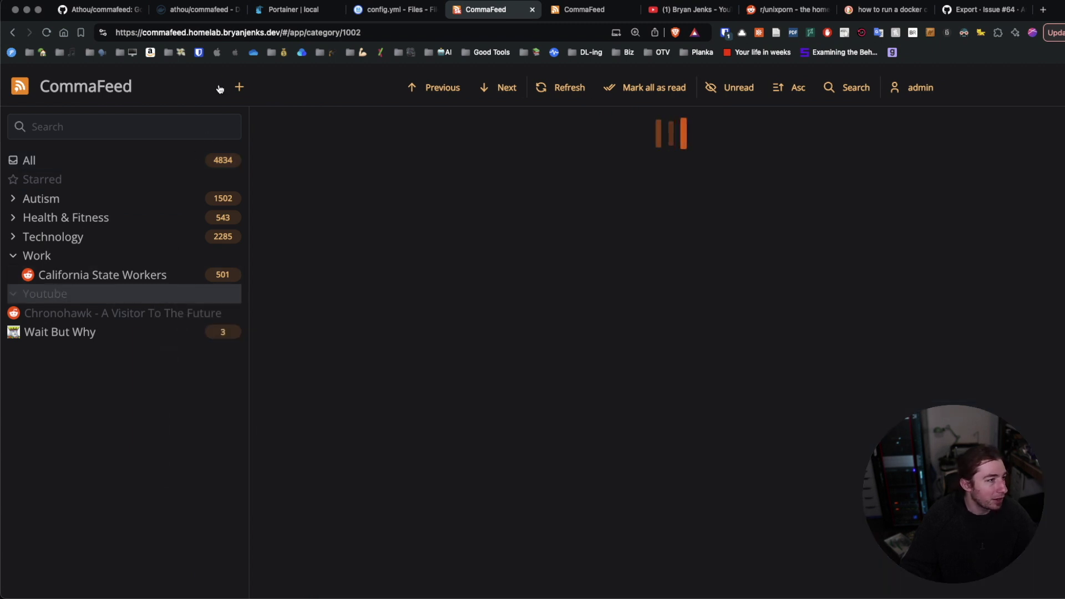
left_click(240, 88)
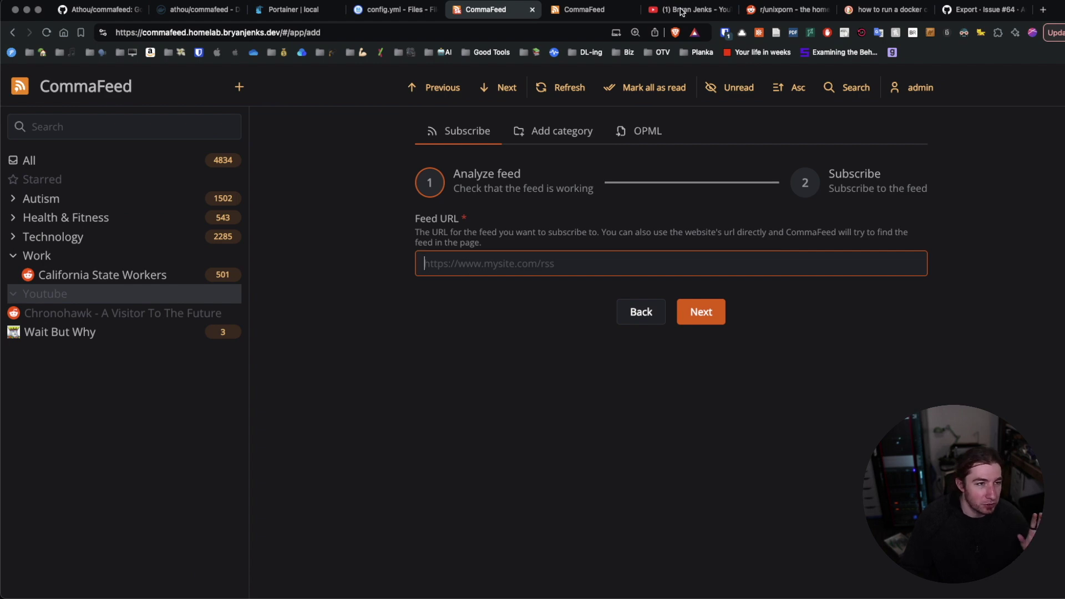
Copy the YouTube channel's web address from the browser address bar.
left_click(690, 11)
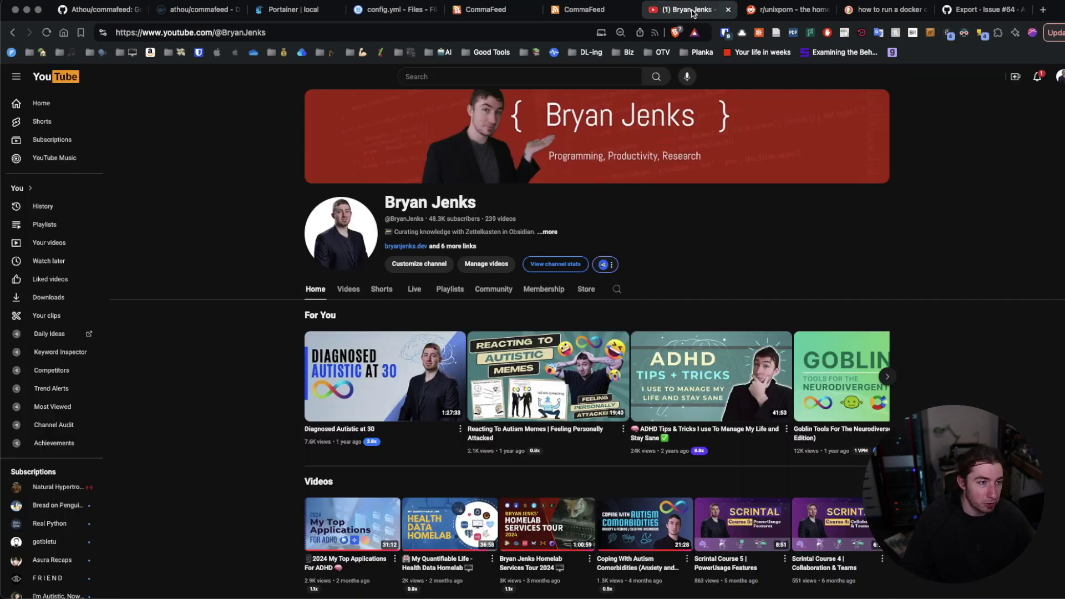
left_click(532, 32)
key("cmd+c")
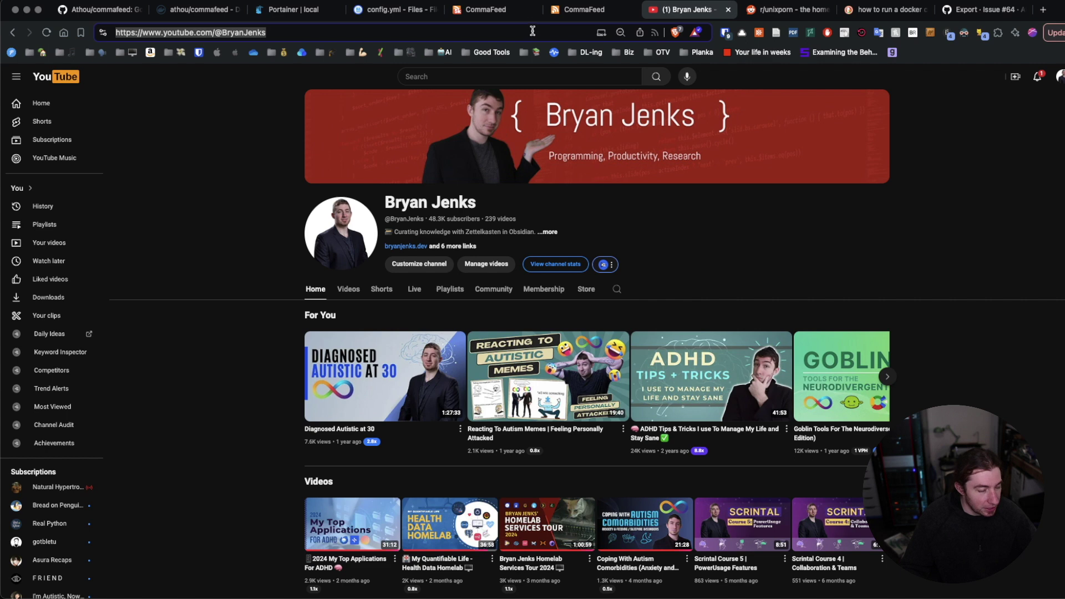
key("BackSpace")
left_click(599, 16)
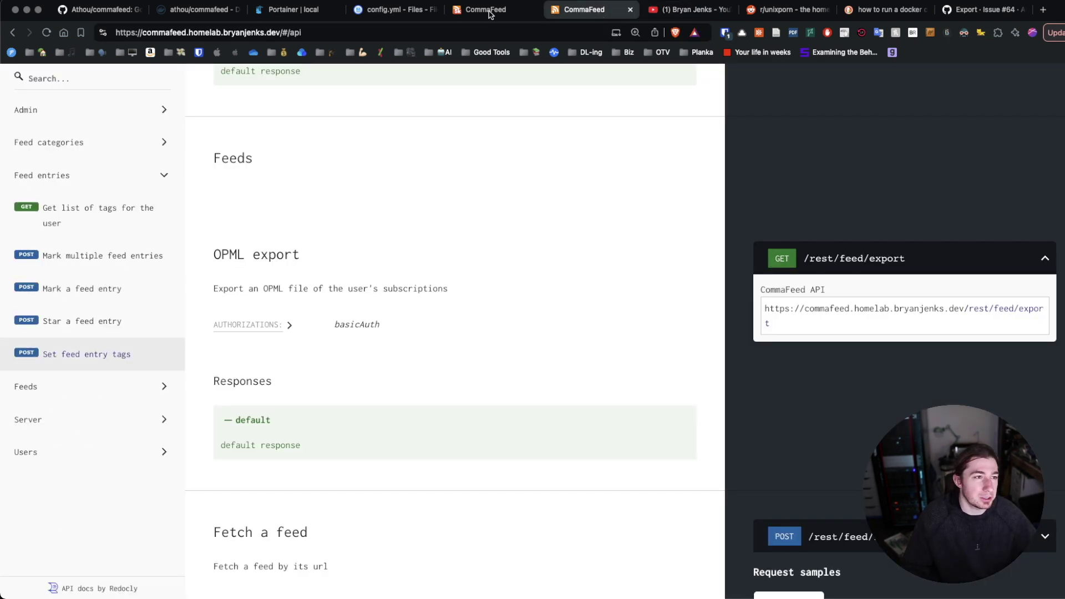
Paste the channel address as the Feed URL and subscribe to it under Youtube.
left_click(455, 10)
left_click(548, 269)
key("cmd+v")
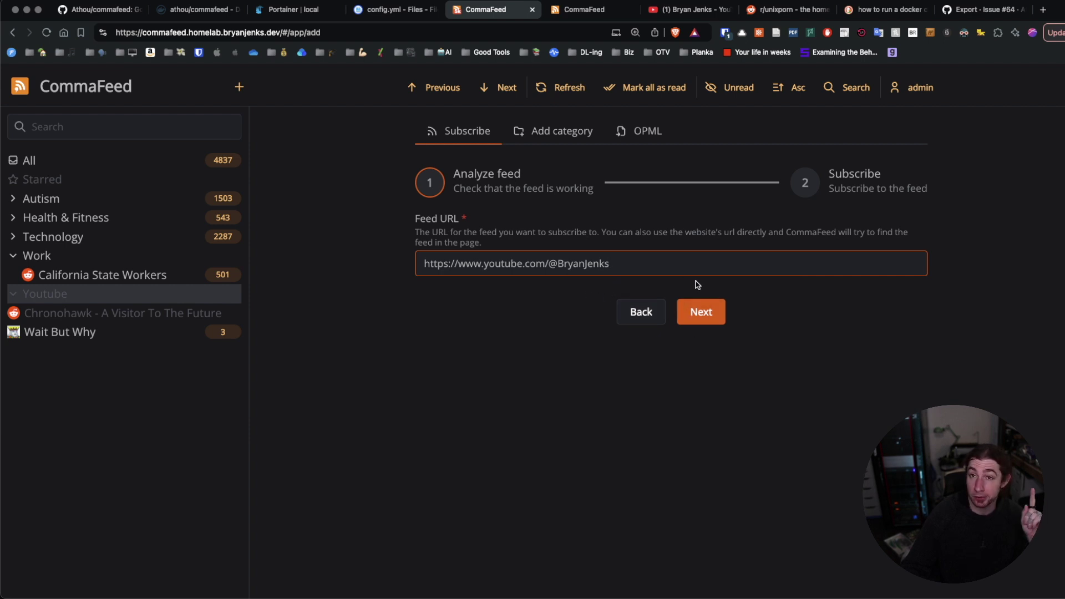
left_click(700, 313)
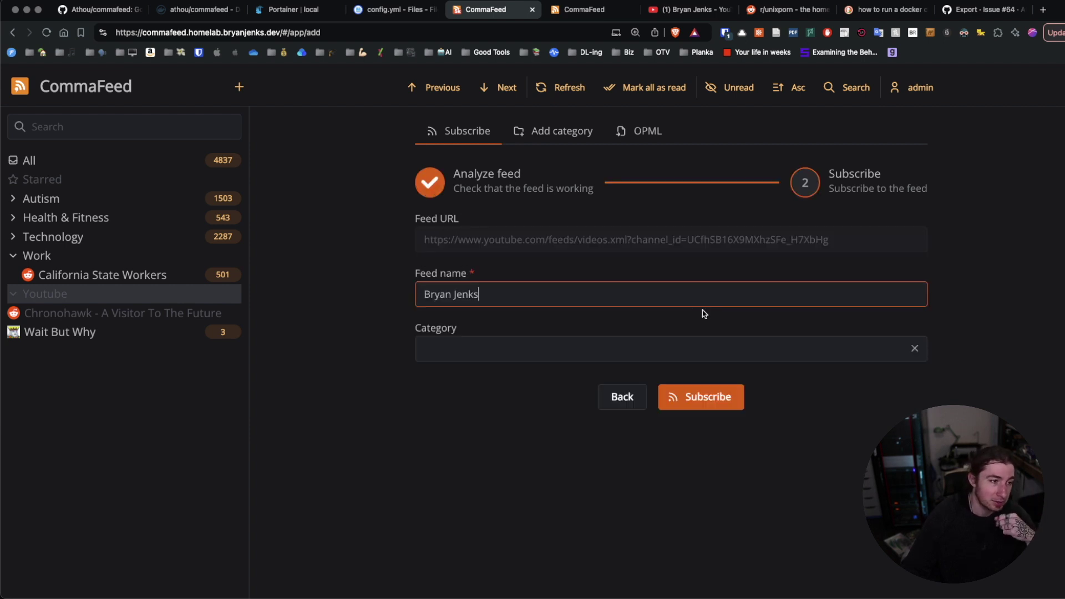
left_click(536, 342)
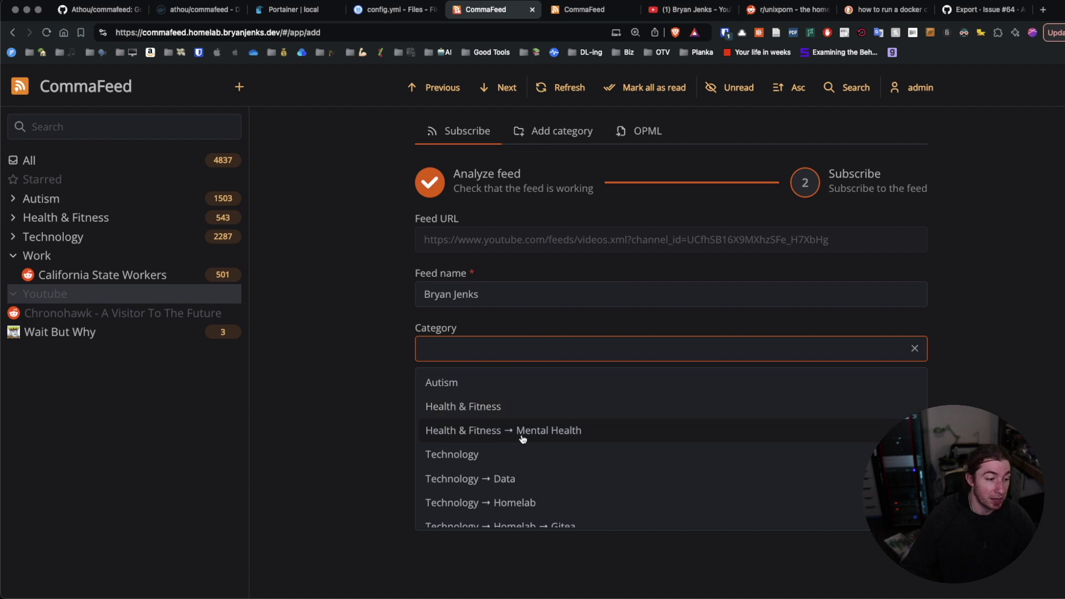
scroll(526, 441, "down", 3)
left_click(495, 514)
left_click(700, 397)
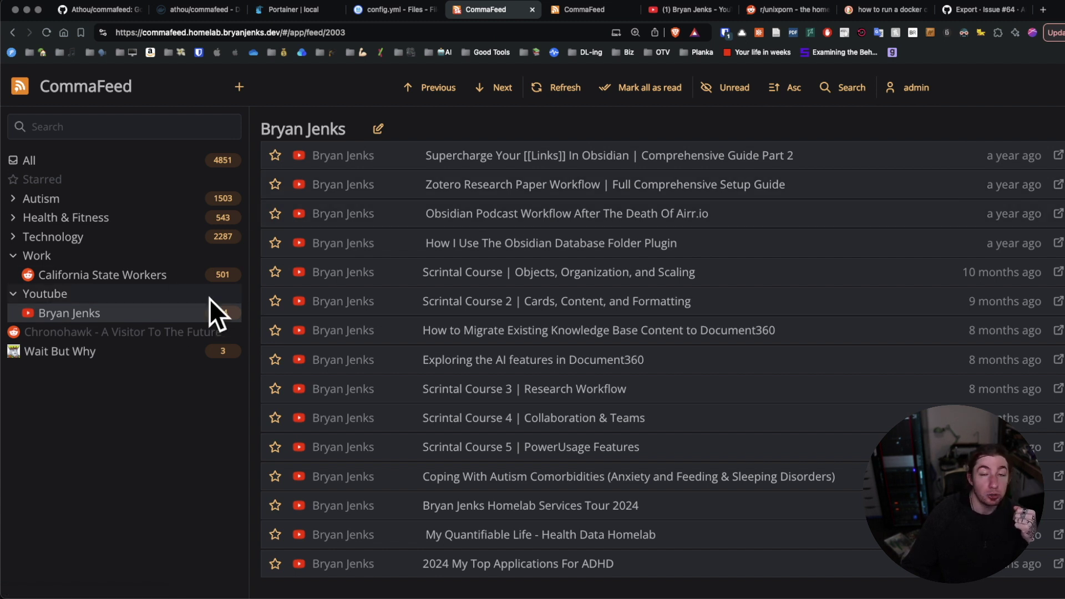
Expand the Obsidian links Comprehensive Guide Part 2 entry and scroll through its description.
left_click(686, 162)
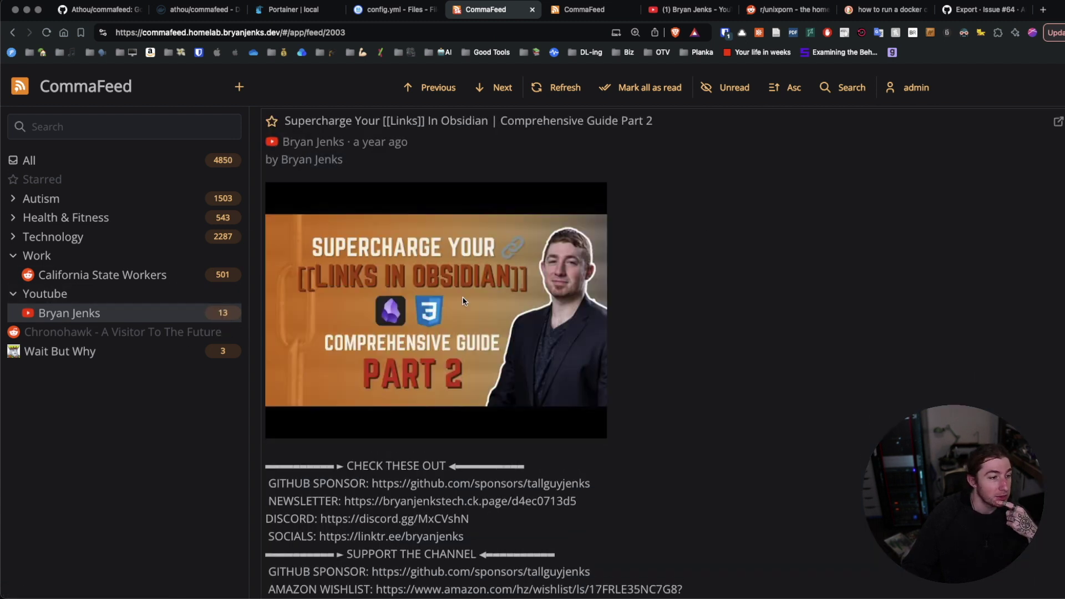
scroll(553, 308, "down", 3)
scroll(554, 307, "down", 10)
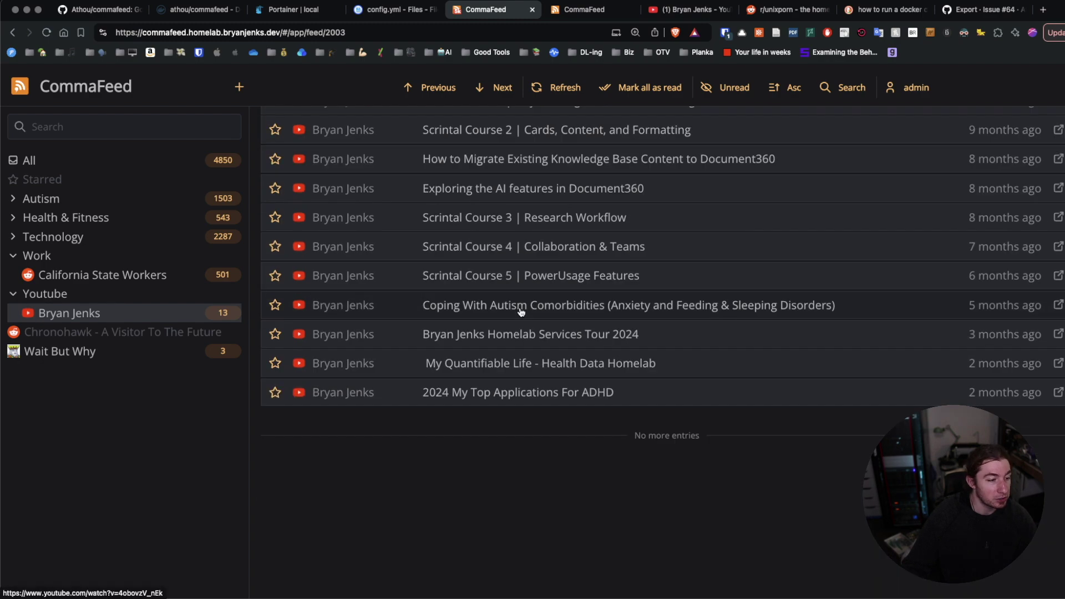
scroll(513, 344, "up", 10)
scroll(511, 344, "up", 5)
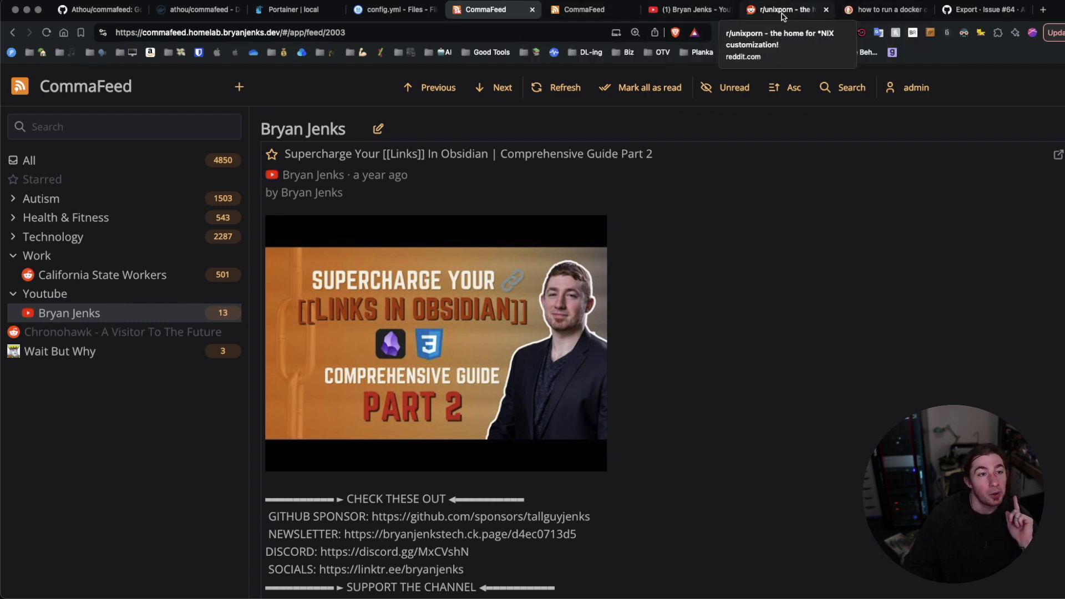
Replace 'top/?t=all' with '.rss' in the r/unixporn address and load reddit.com/r/unixporn.rss.
left_click(754, 14)
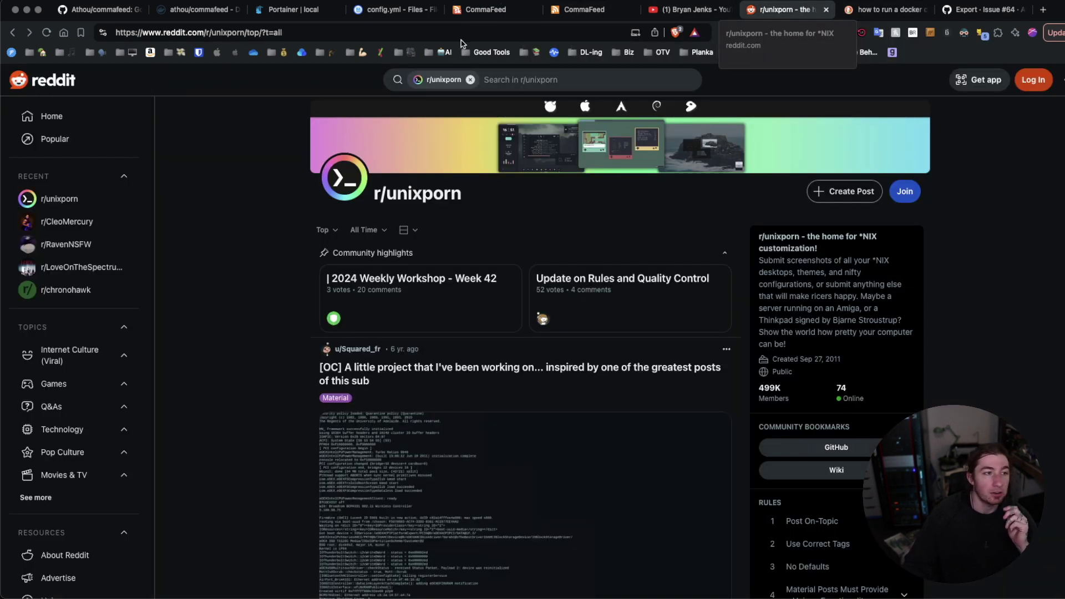
left_click_drag(246, 33, 342, 34)
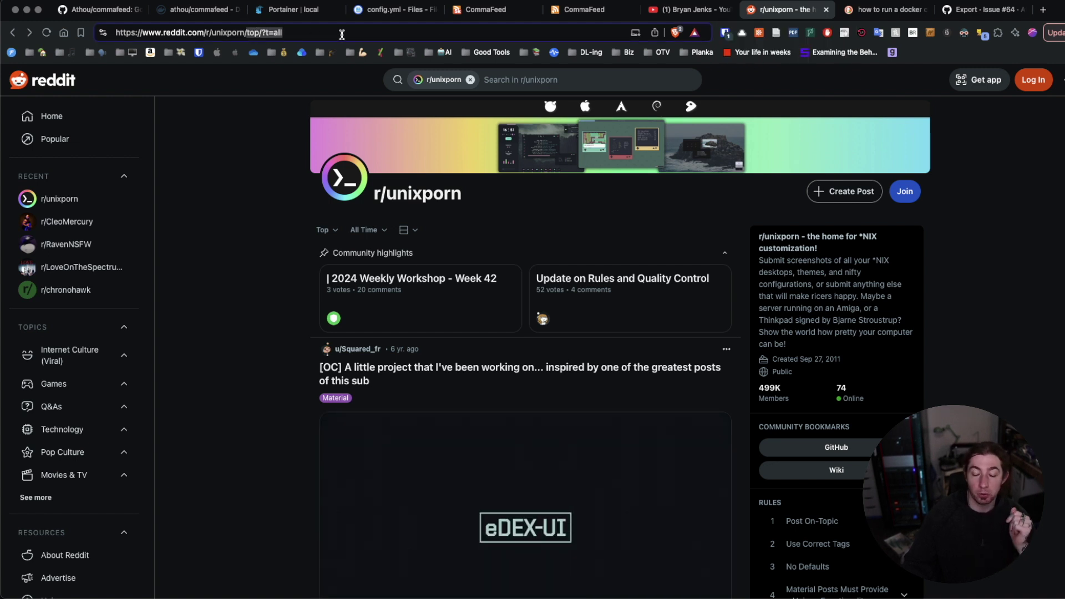
key("BackSpace")
key("BackSpace")
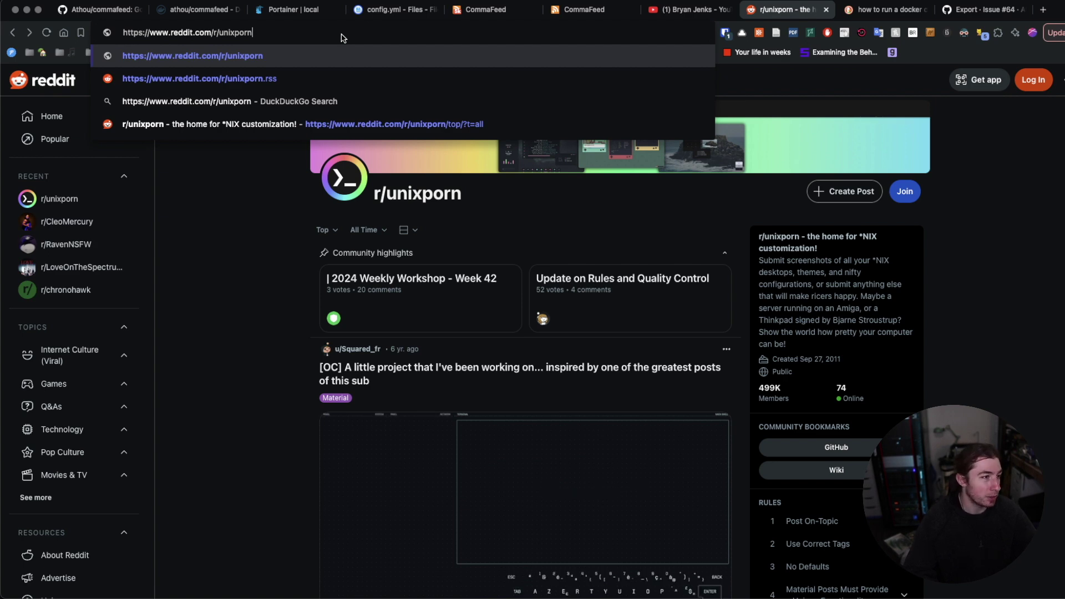
type(".rss")
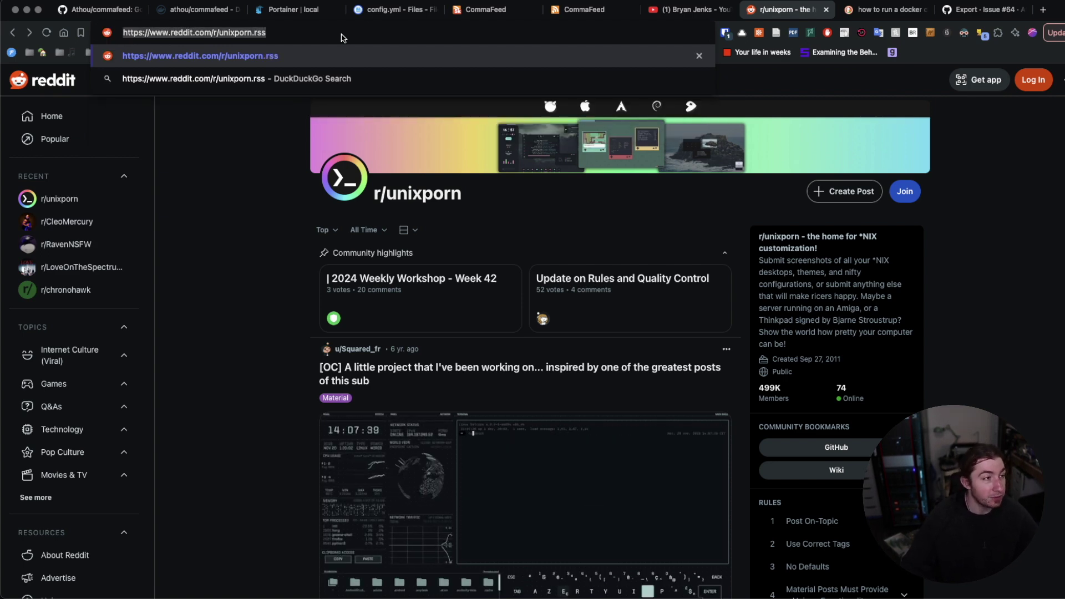
key("Return")
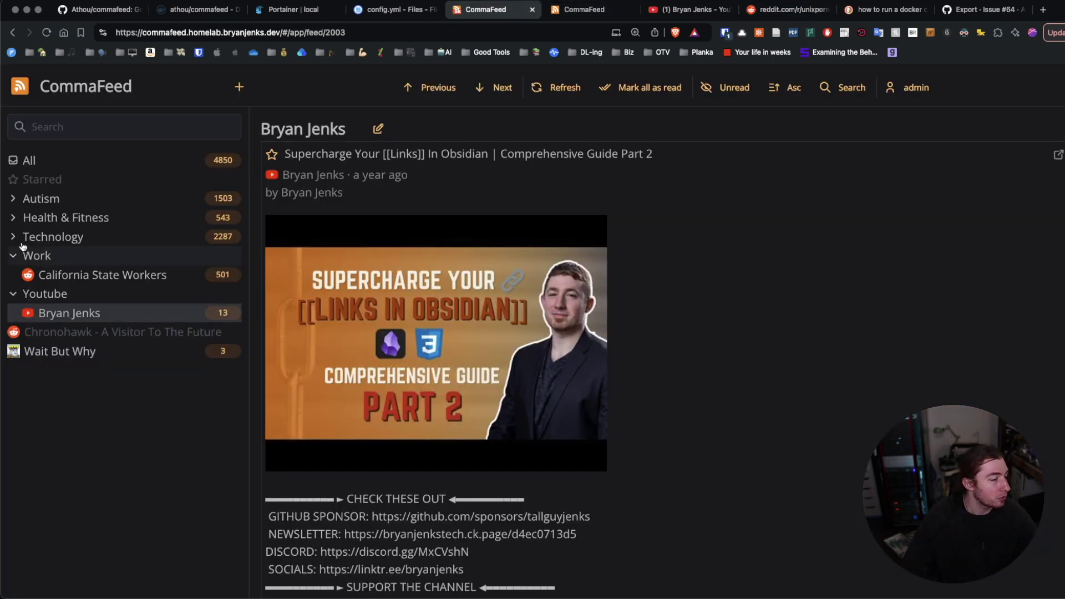
Add the r/unixporn feed from its pasted RSS URL, choosing Technology as its category.
left_click(13, 238)
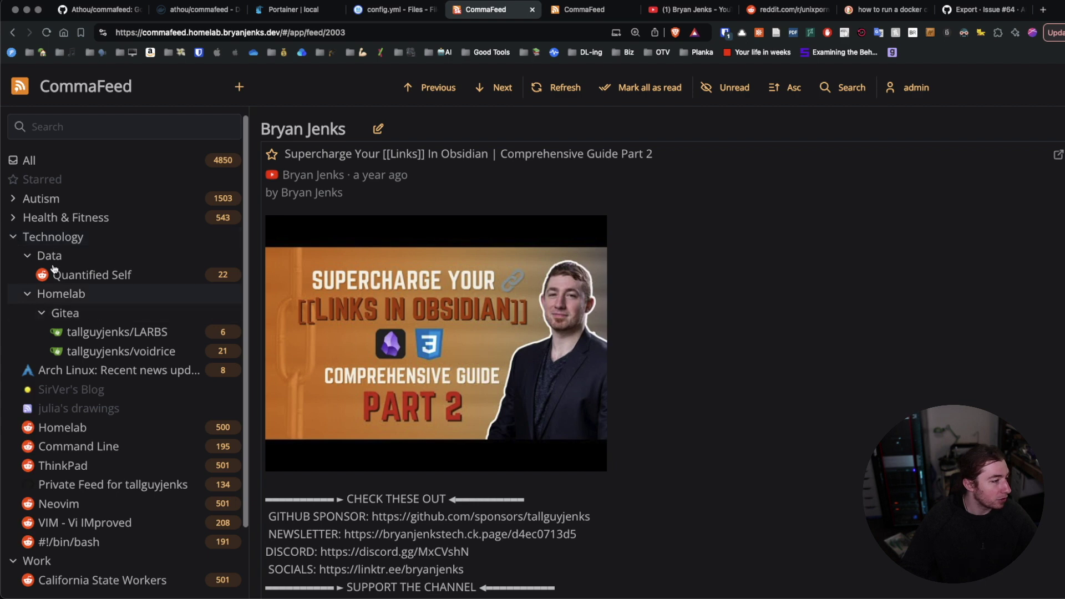
left_click(239, 87)
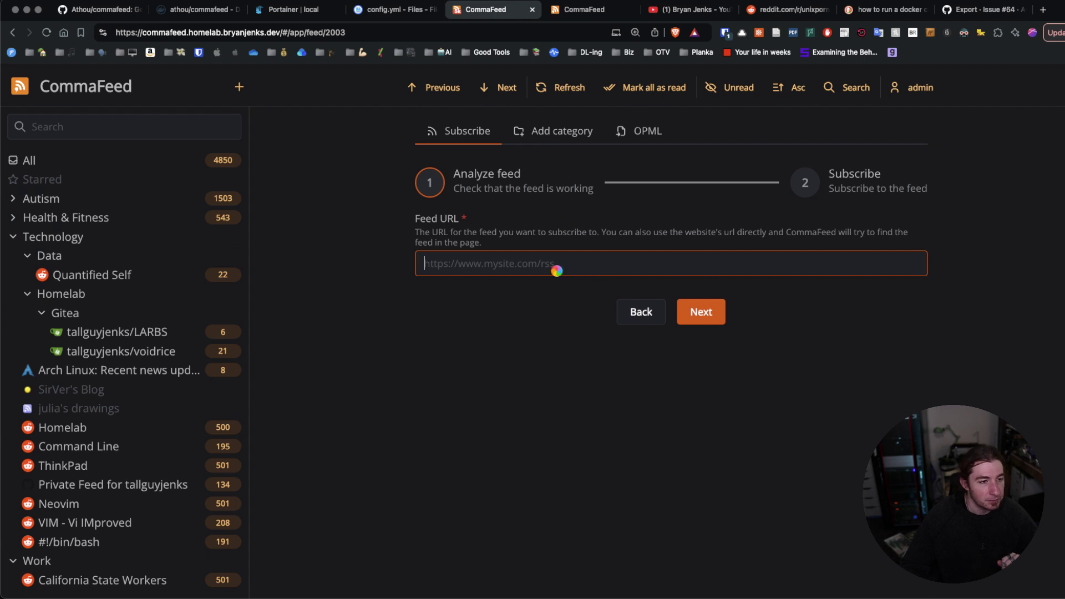
type("https://www.reddit.com/r/unixporn.rss")
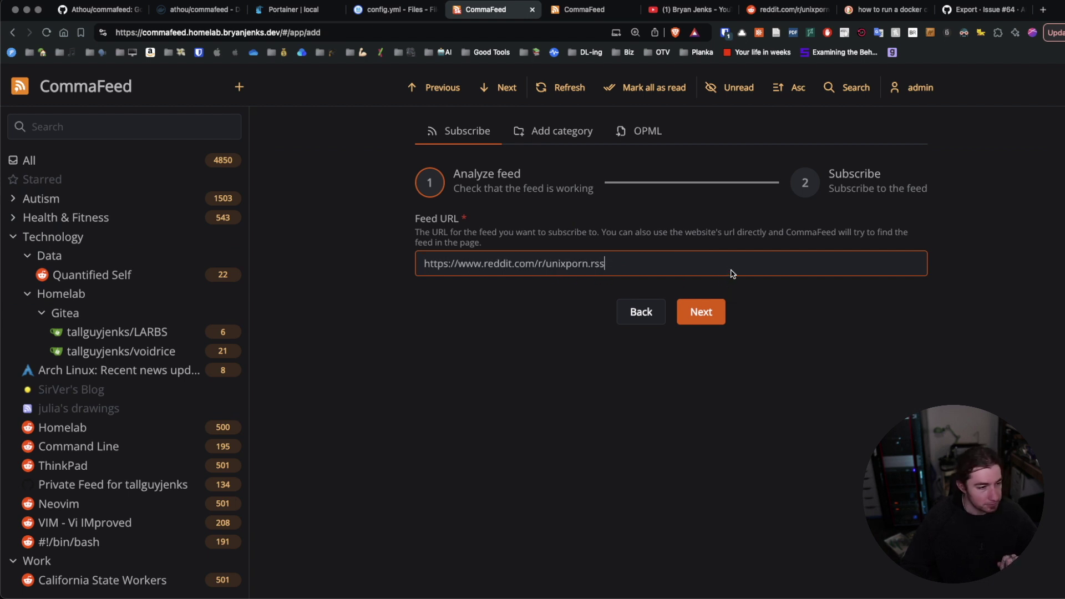
left_click(701, 312)
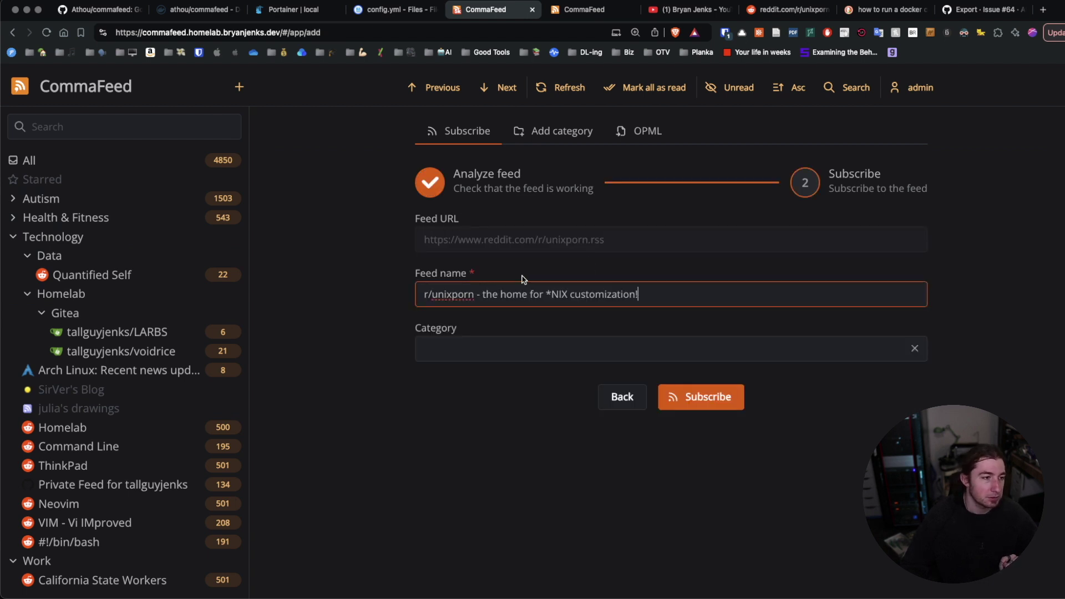
left_click(540, 350)
left_click(513, 456)
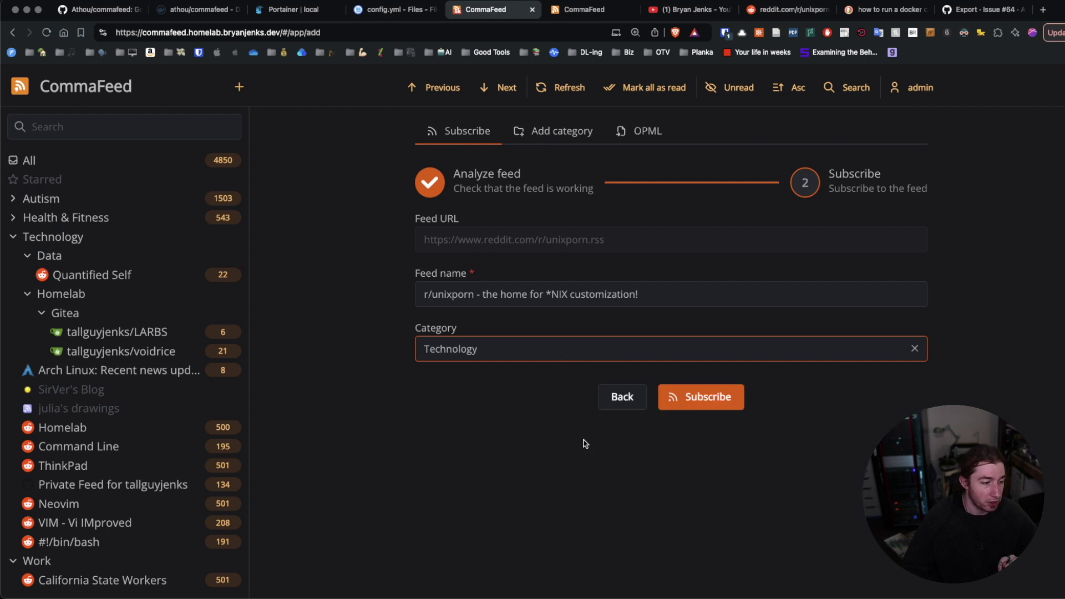
left_click(693, 397)
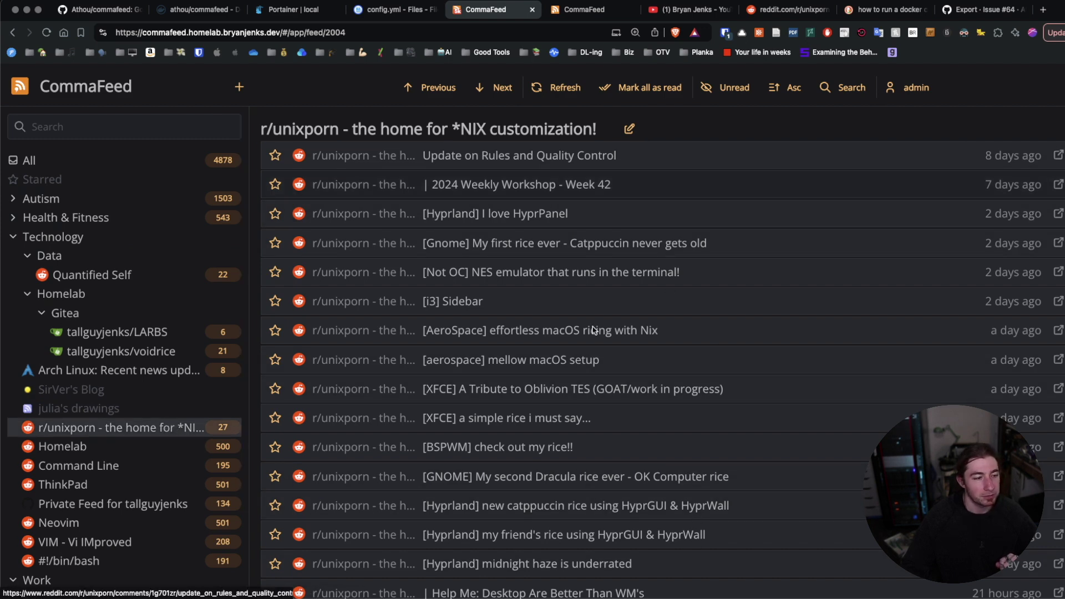
Open 'Update on Rules and Quality Control', then '[Gnome] My first rice ever', leaving 25 unread.
left_click(602, 161)
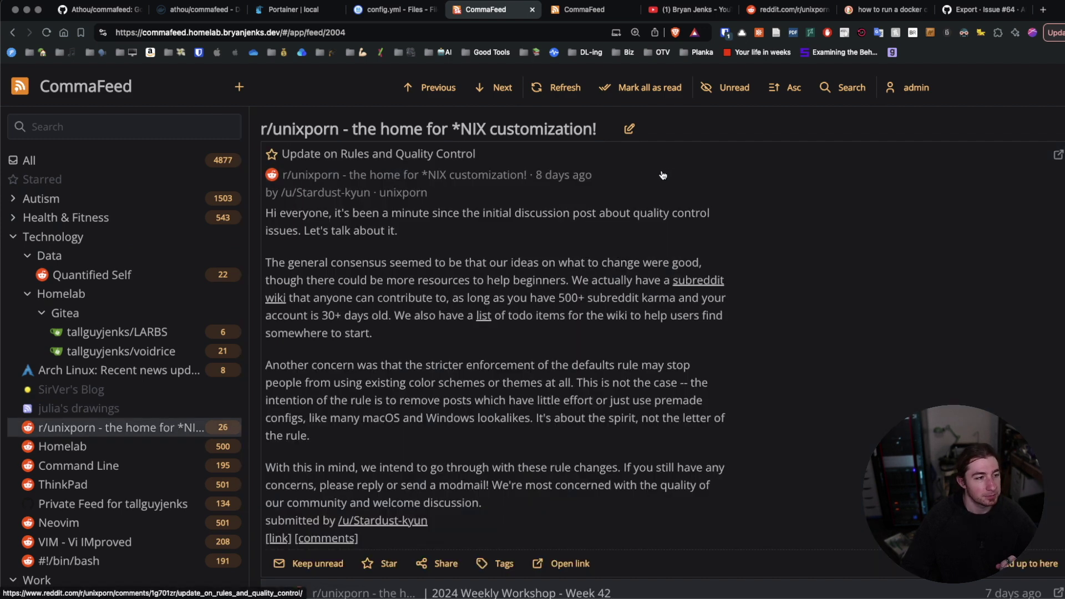
scroll(624, 202, "down", 5)
left_click(587, 305)
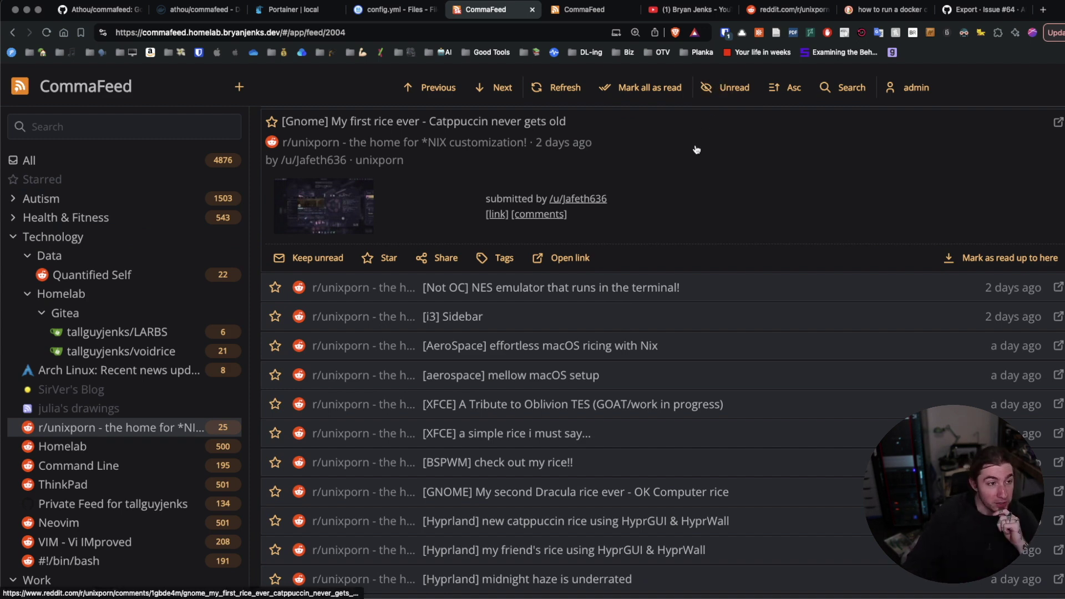
left_click(598, 17)
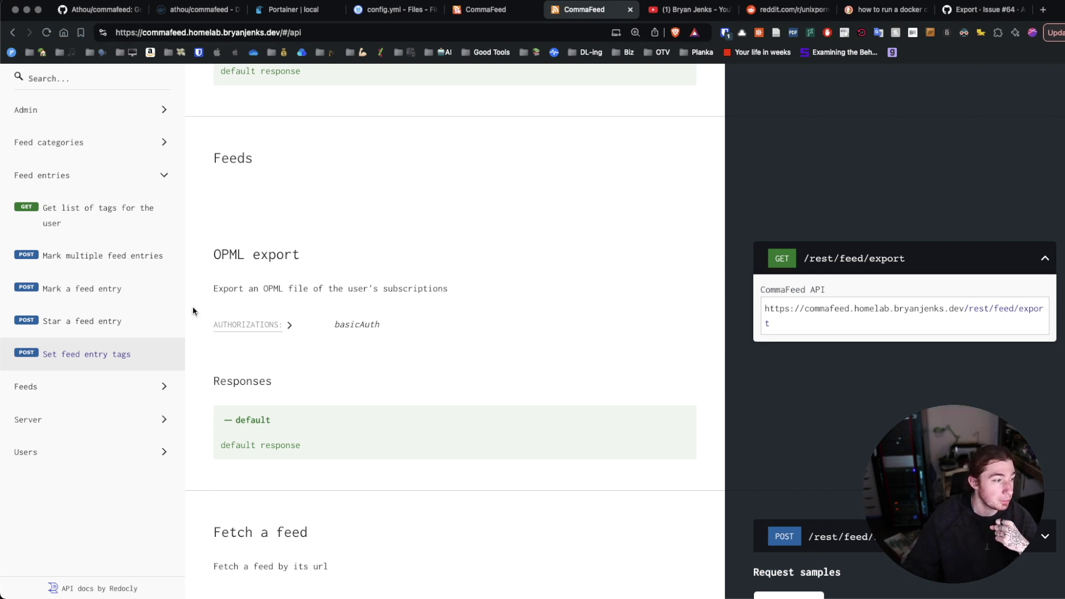
left_click(134, 394)
scroll(121, 422, "down", 3)
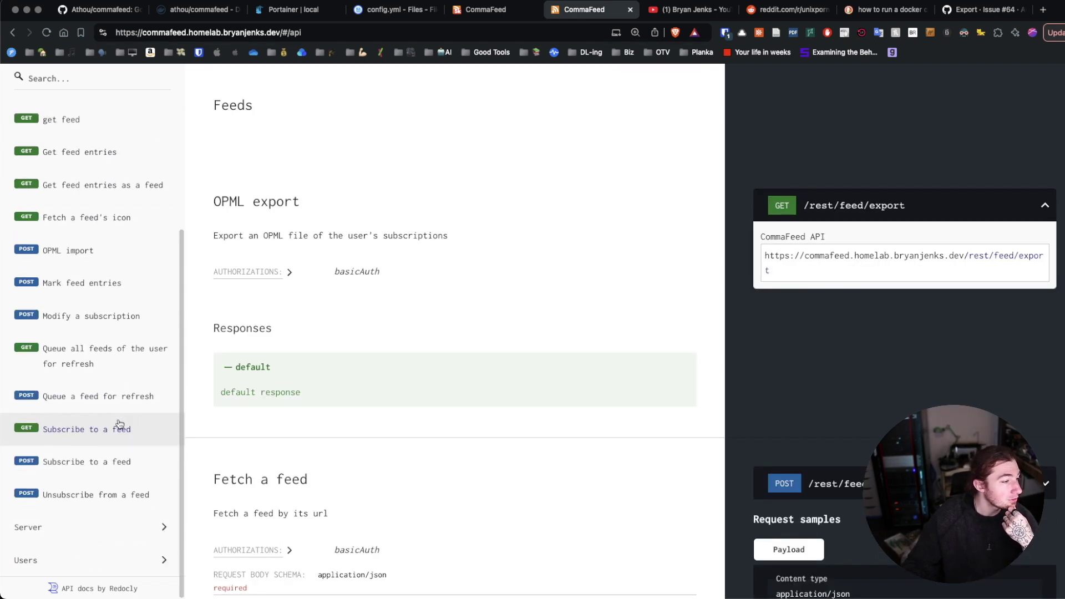
left_click(137, 527)
left_click(103, 343)
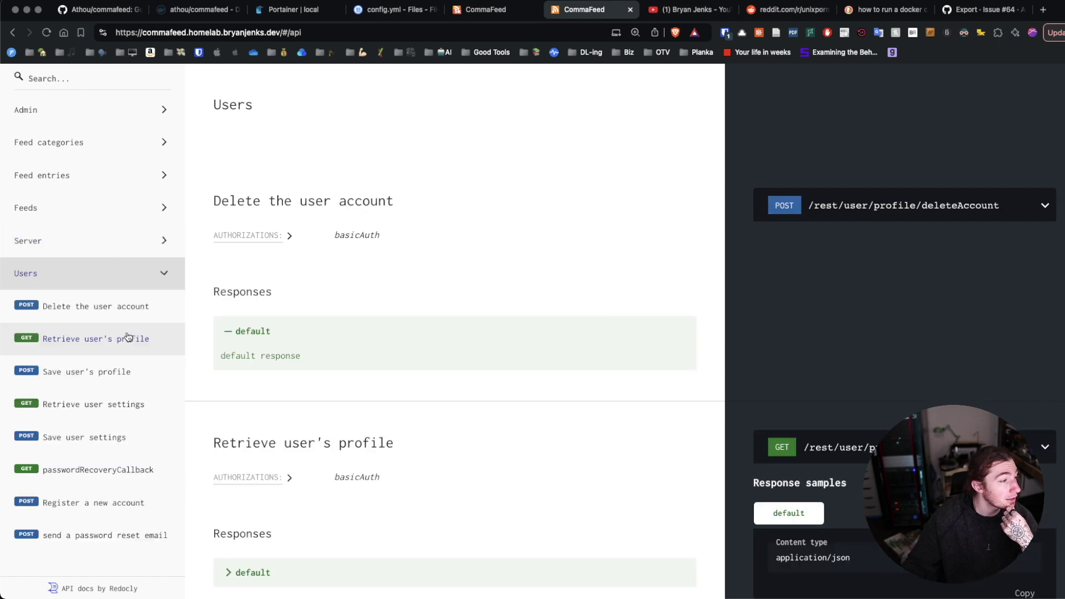
left_click(84, 114)
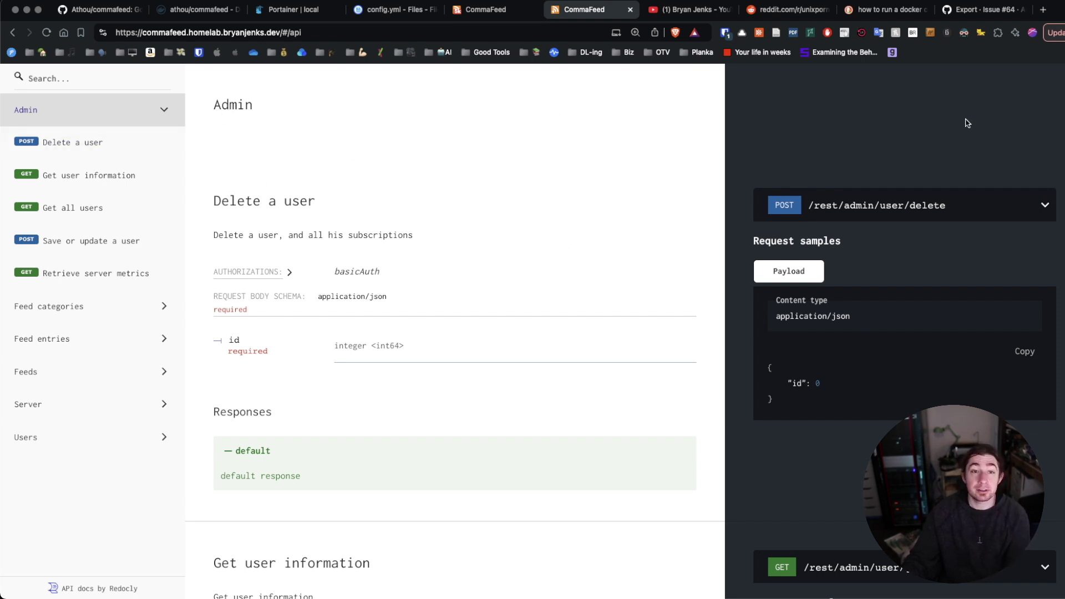
left_click(486, 9)
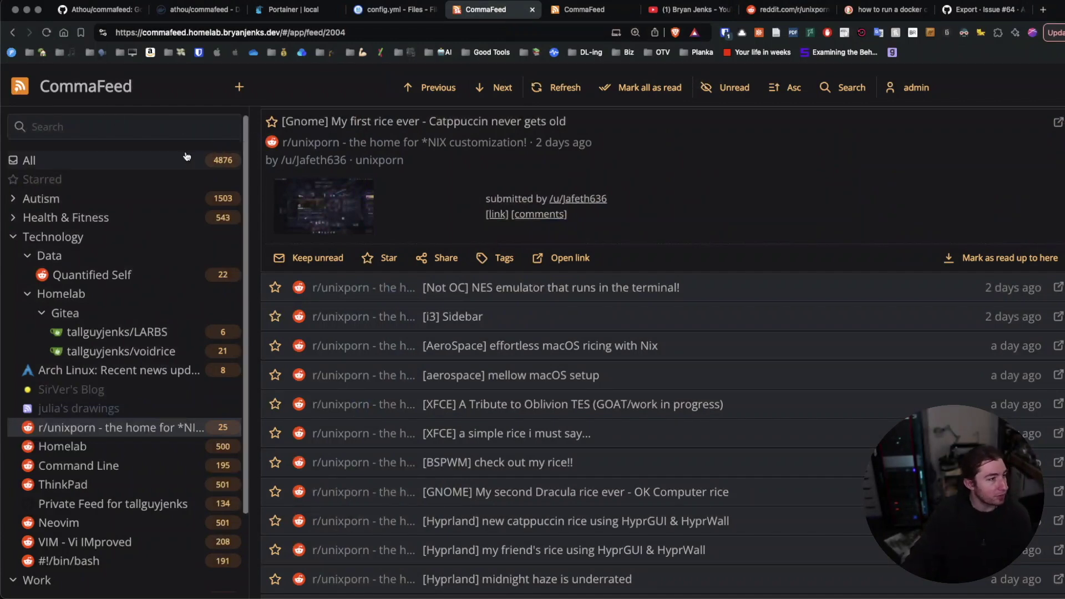
Show the All category and open its details page.
left_click(175, 165)
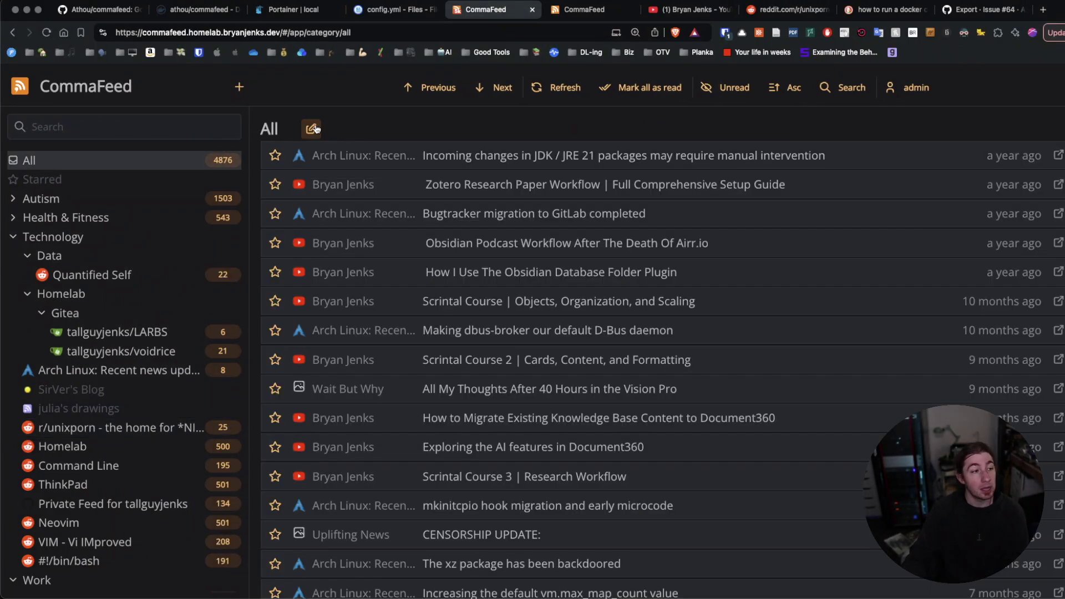
left_click(309, 131)
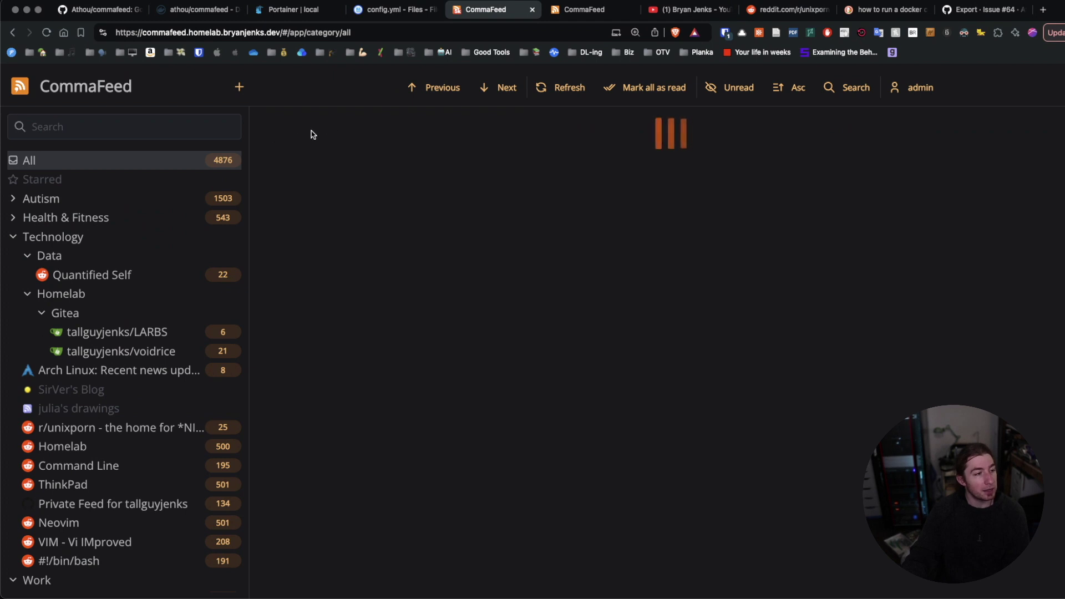
left_click(296, 134)
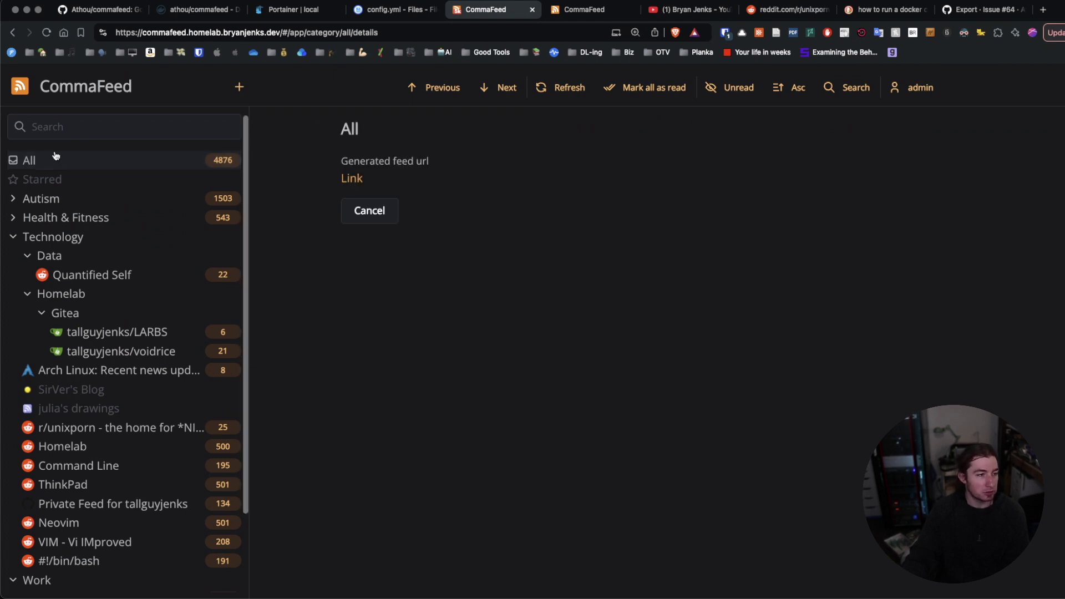
Inspect the generated RSS XML for All in its own tab, then return to the details page.
left_click(352, 179)
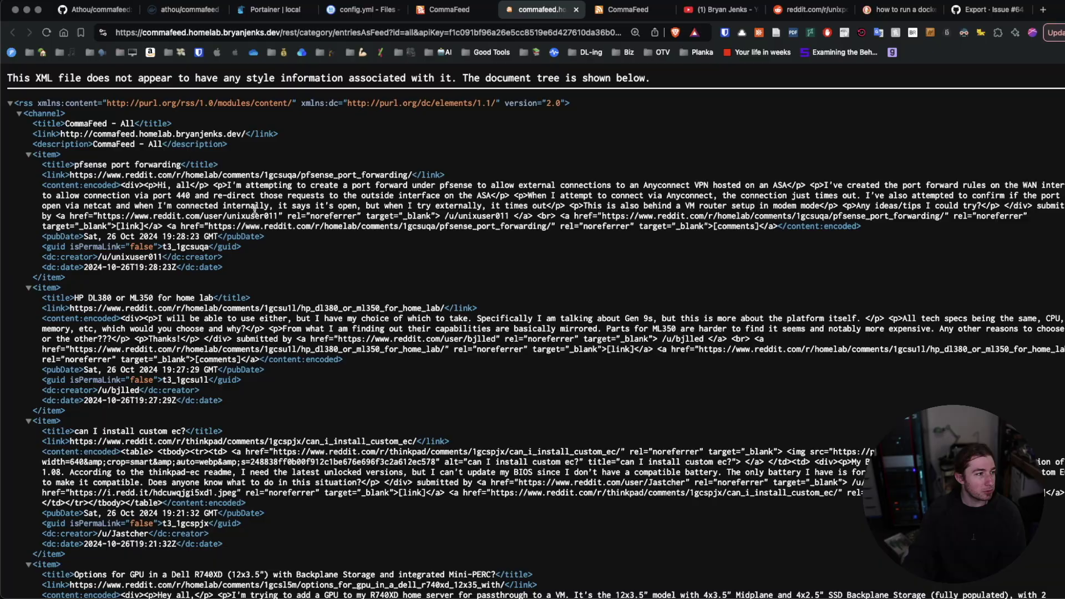
scroll(200, 172, "down", 20)
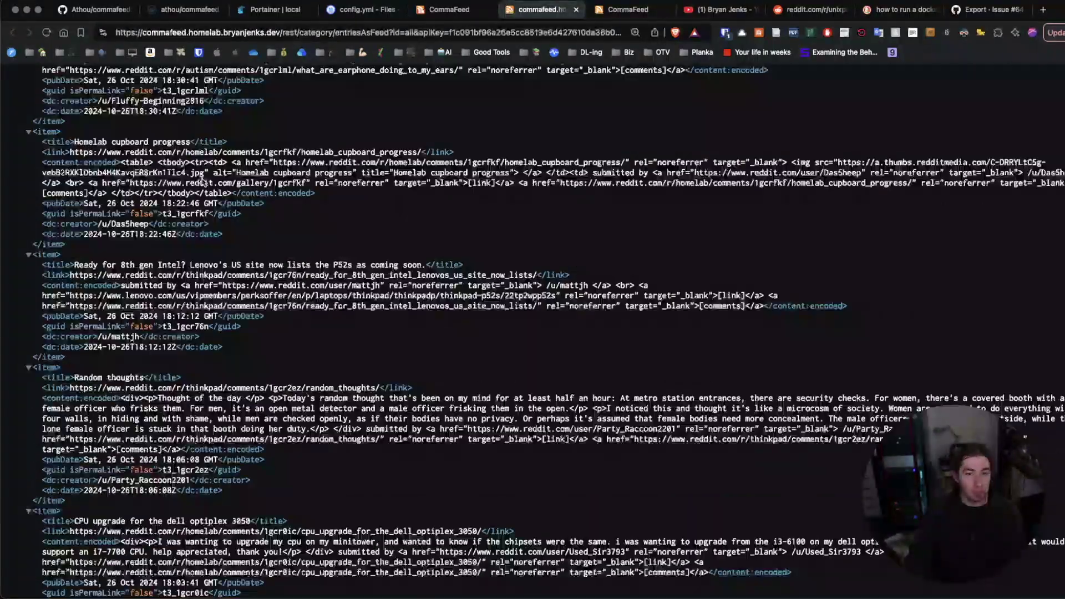
scroll(202, 182, "down", 15)
key("super+Up")
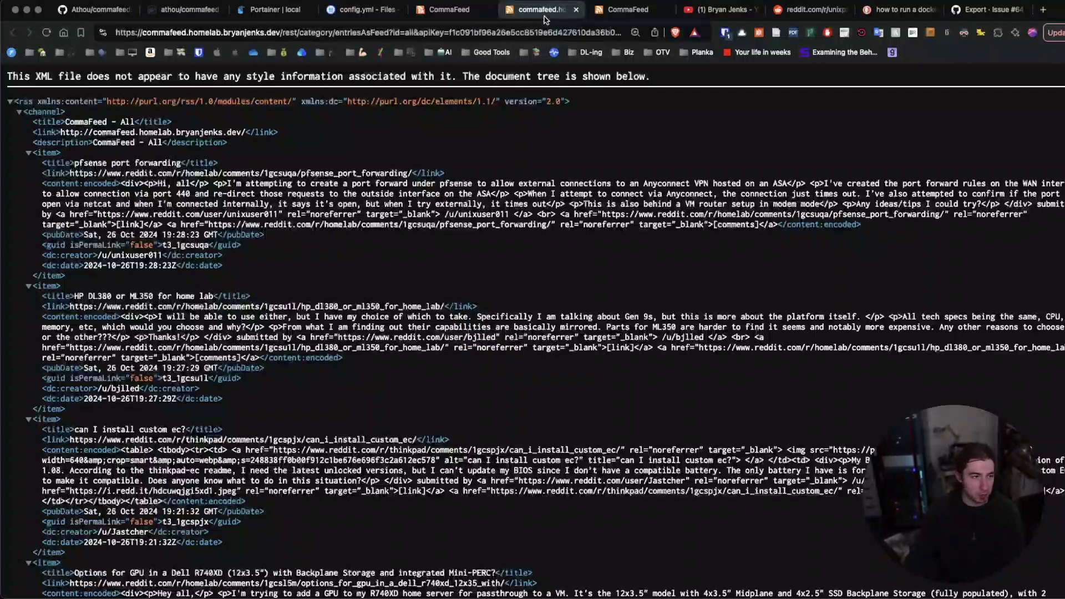
key("ctrl+shift+Tab")
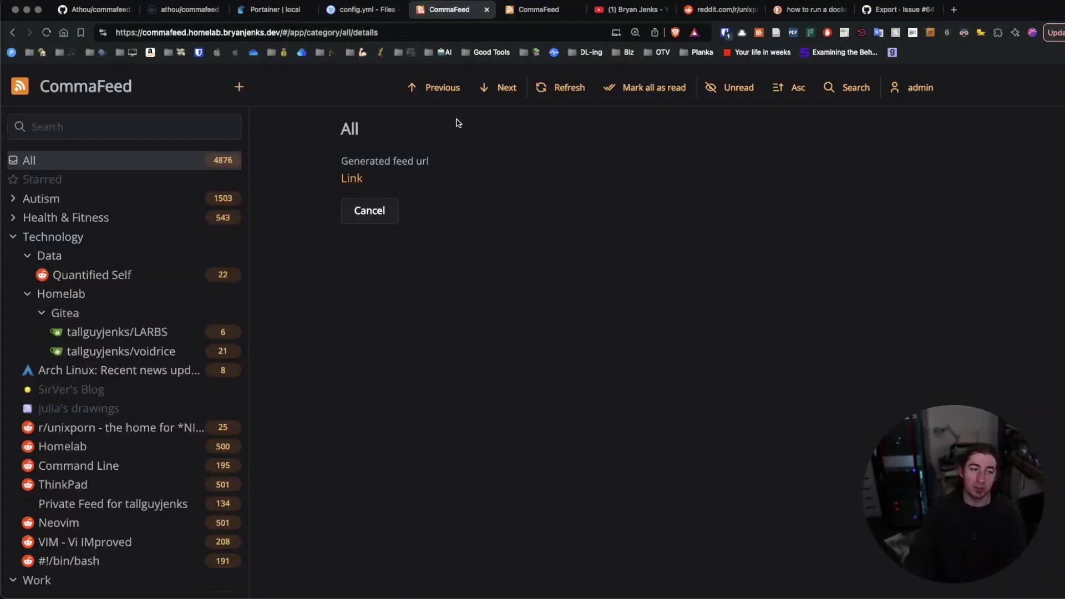